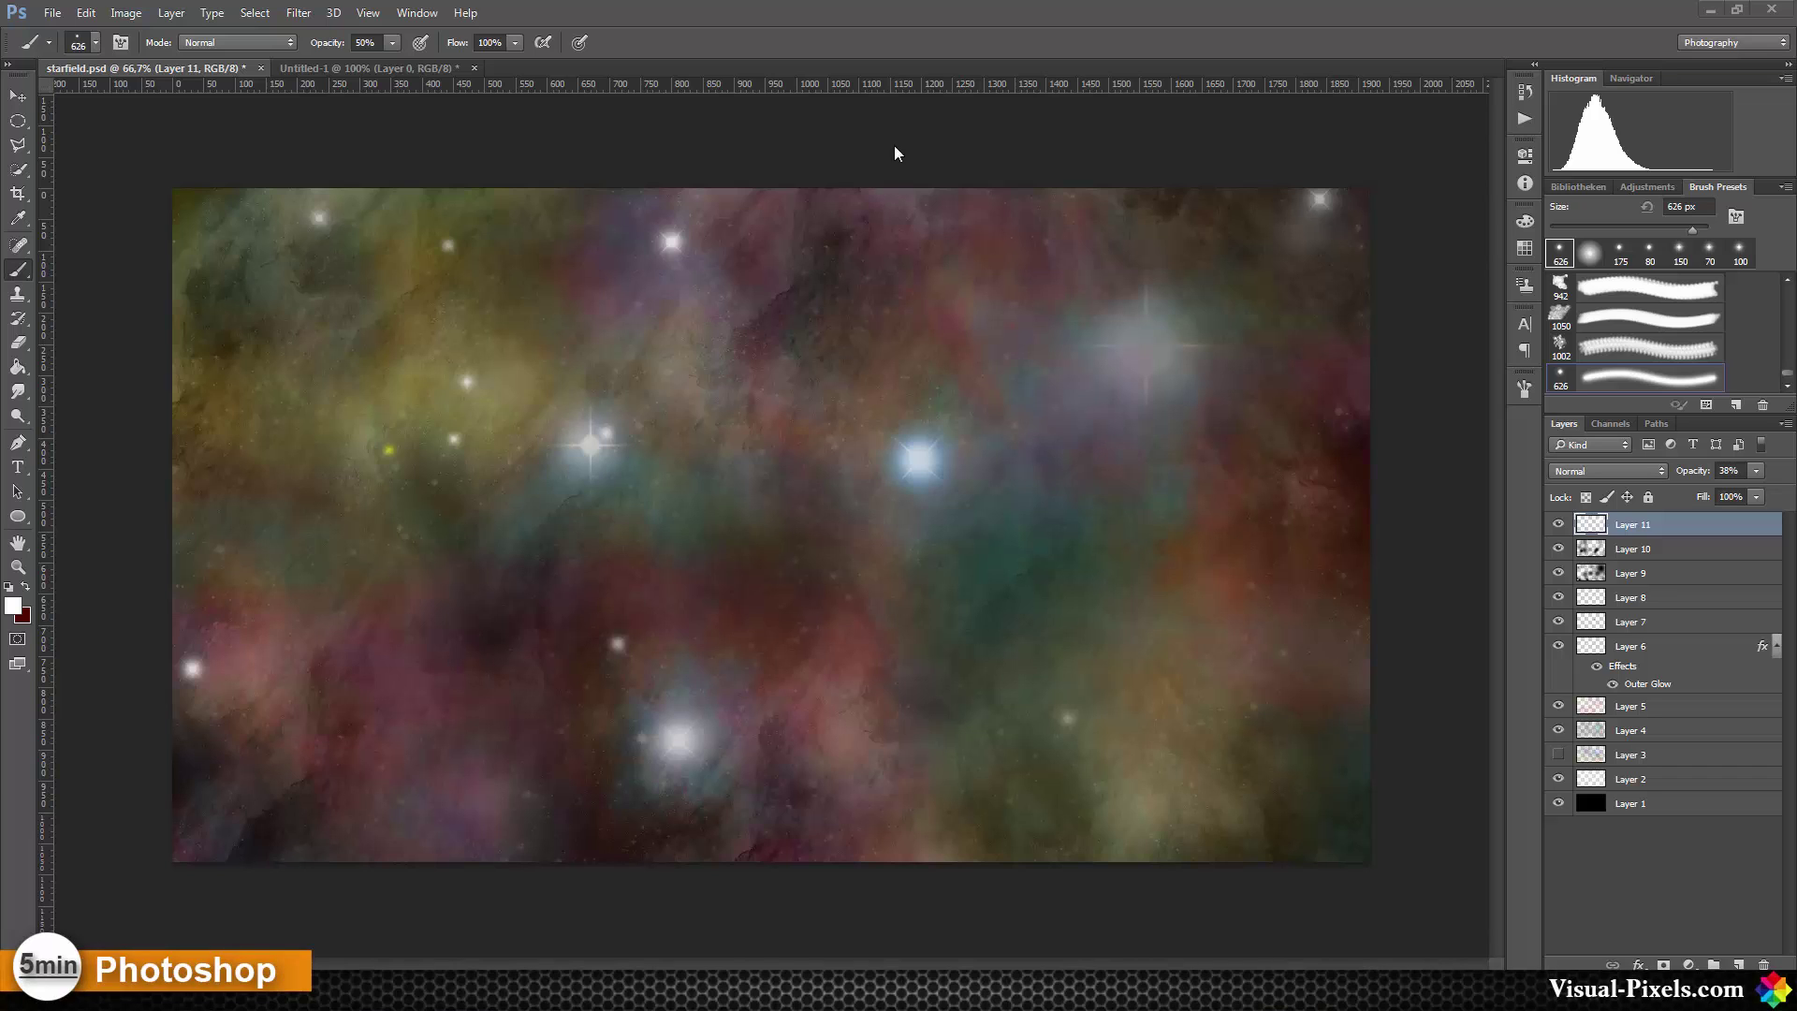
Stamp one more faint star onto the starfield, then switch to the black Untitled-1 document
{"action": "left_click", "coordinate": [794, 344]}
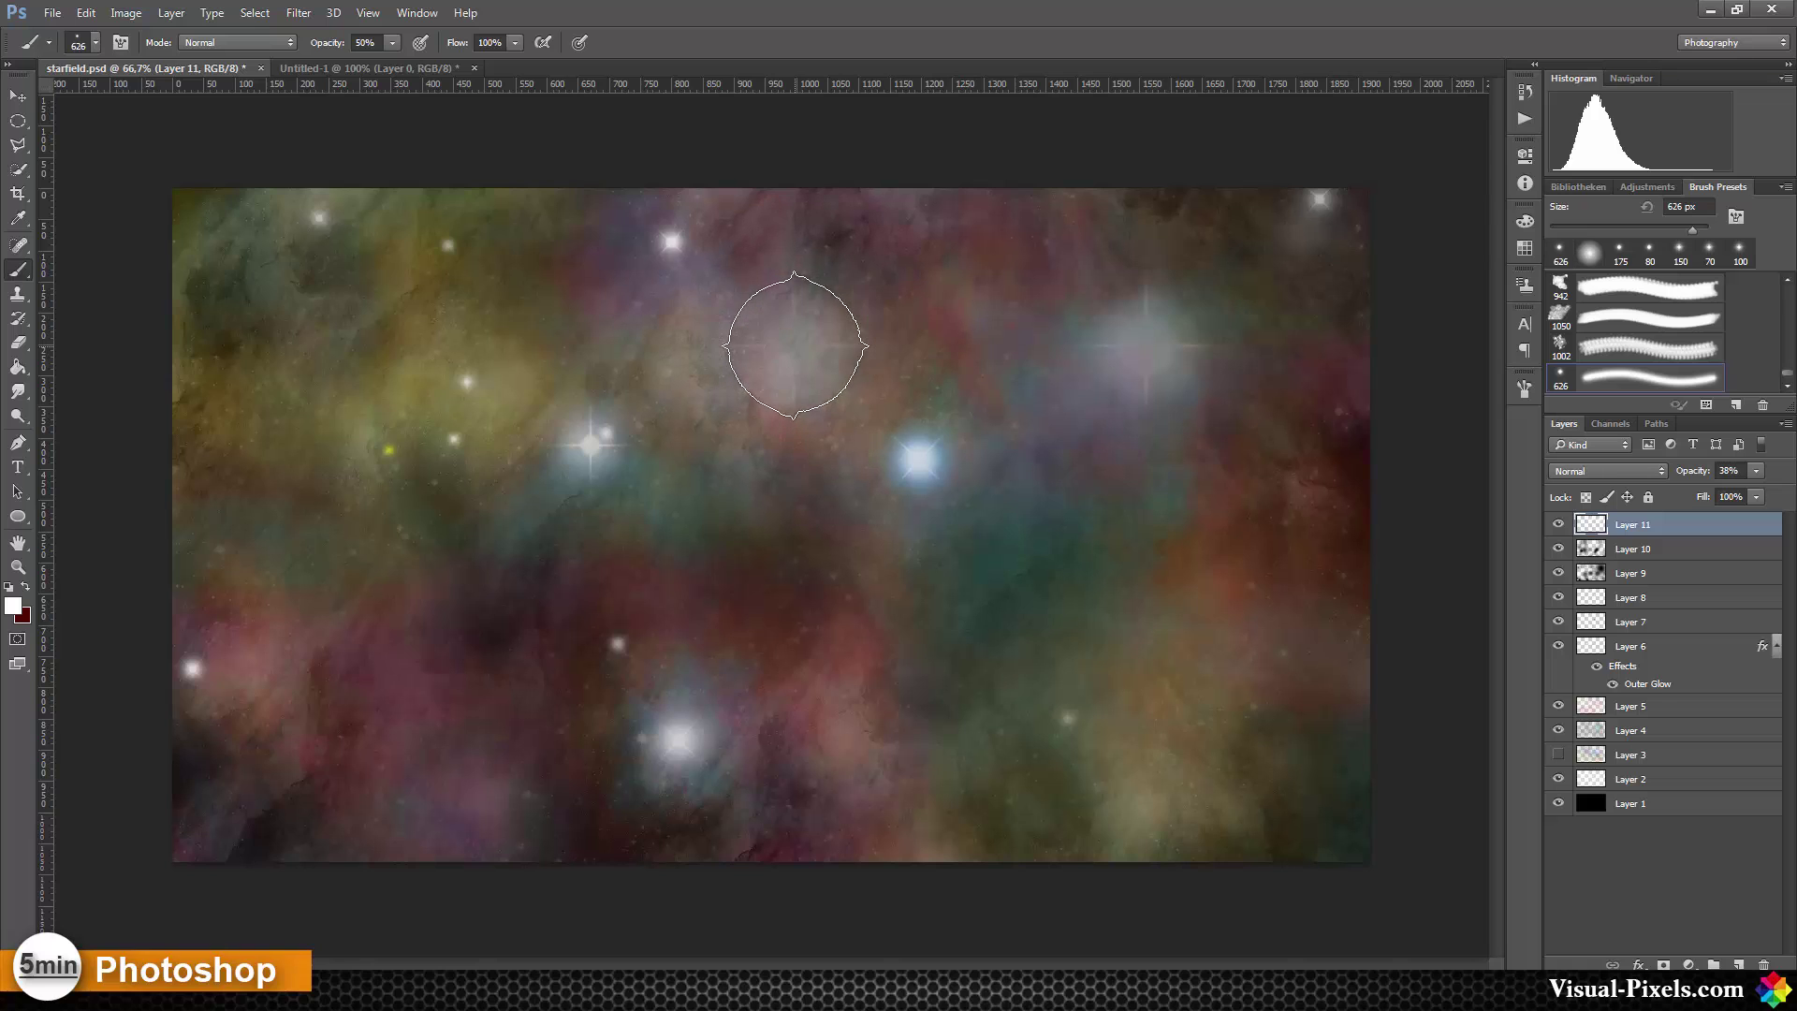
{"action": "left_click", "coordinate": [410, 68]}
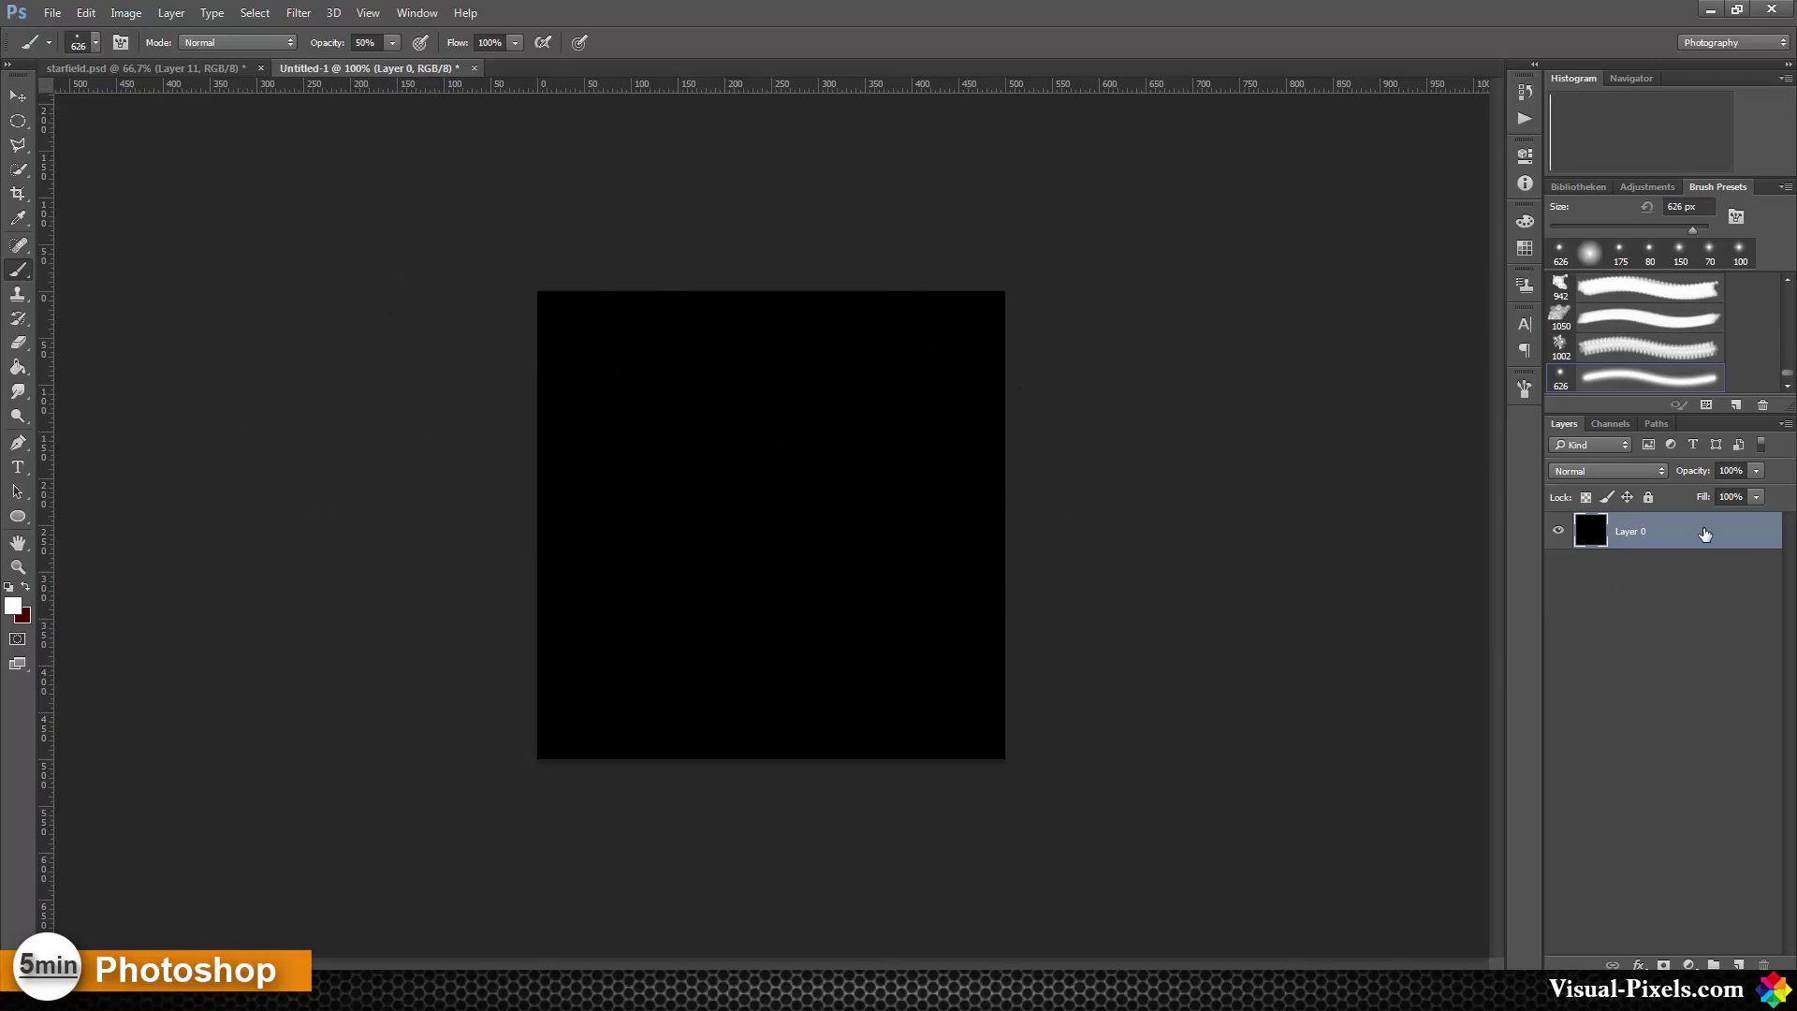
Duplicate Layer 0 and render a centred 105mm Prime lens flare at 100% brightness on the copy
{"action": "key", "text": "ctrl+j"}
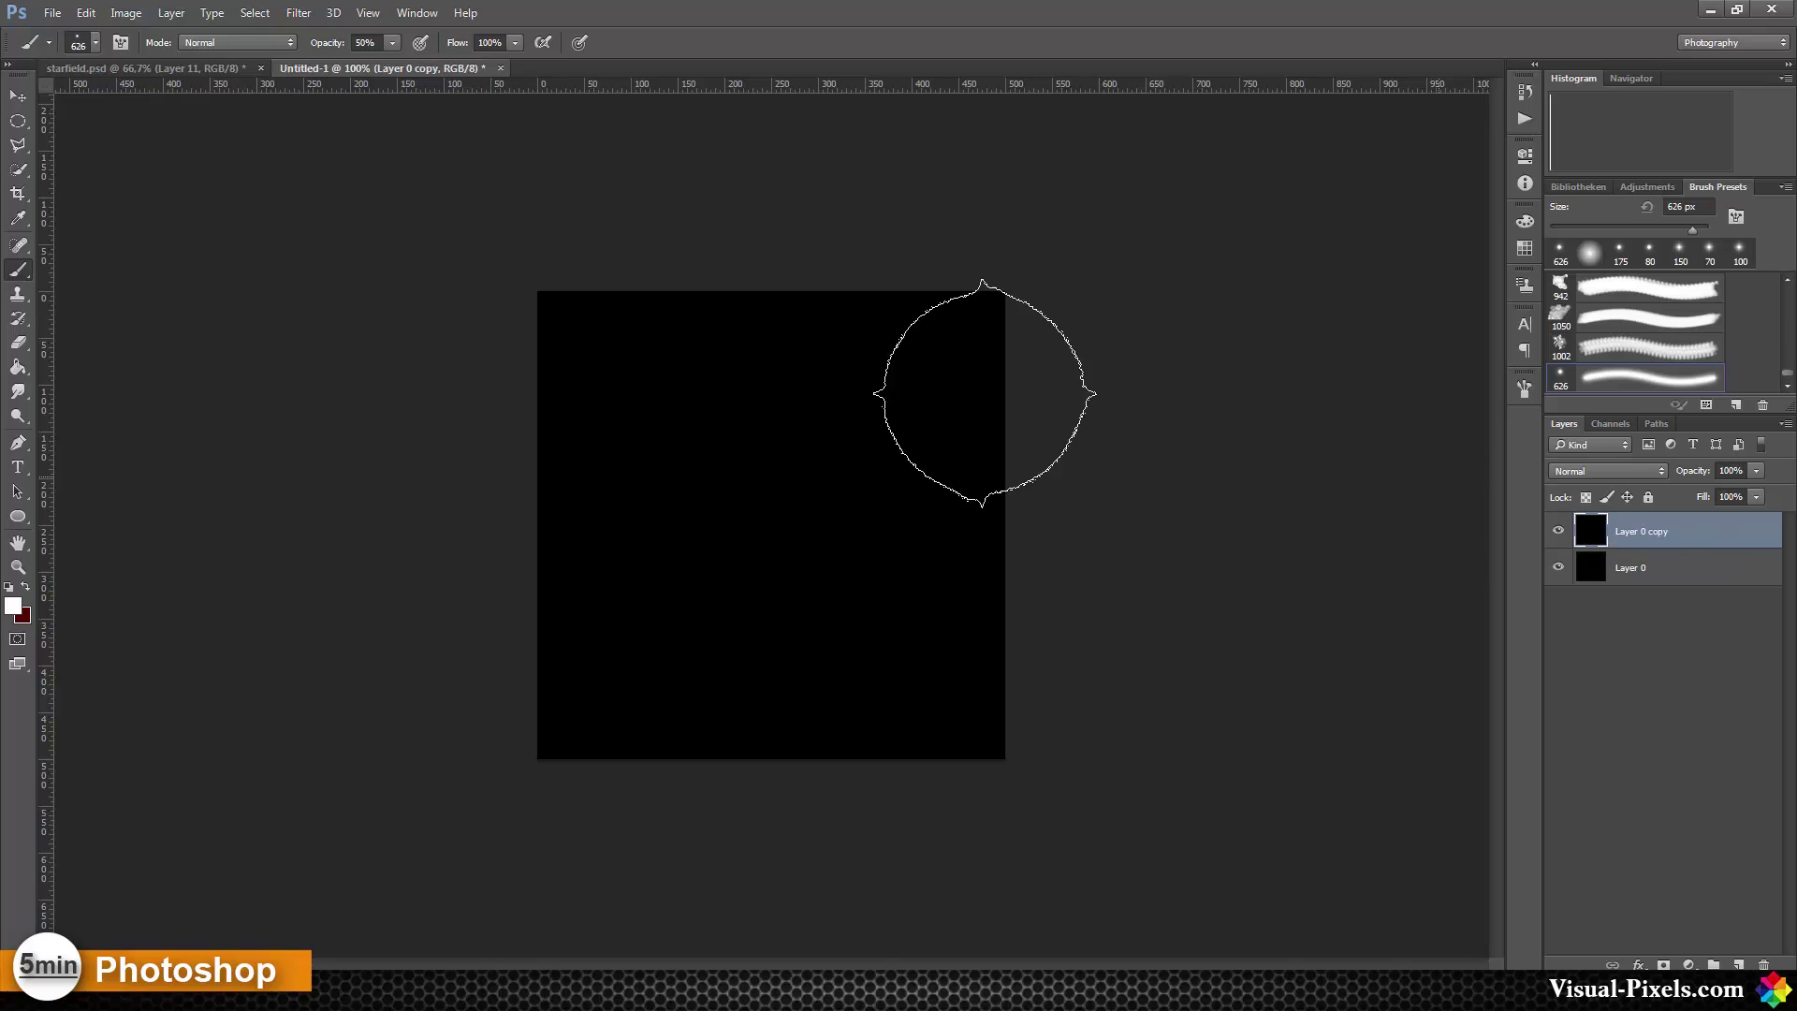
{"action": "left_click", "coordinate": [298, 12]}
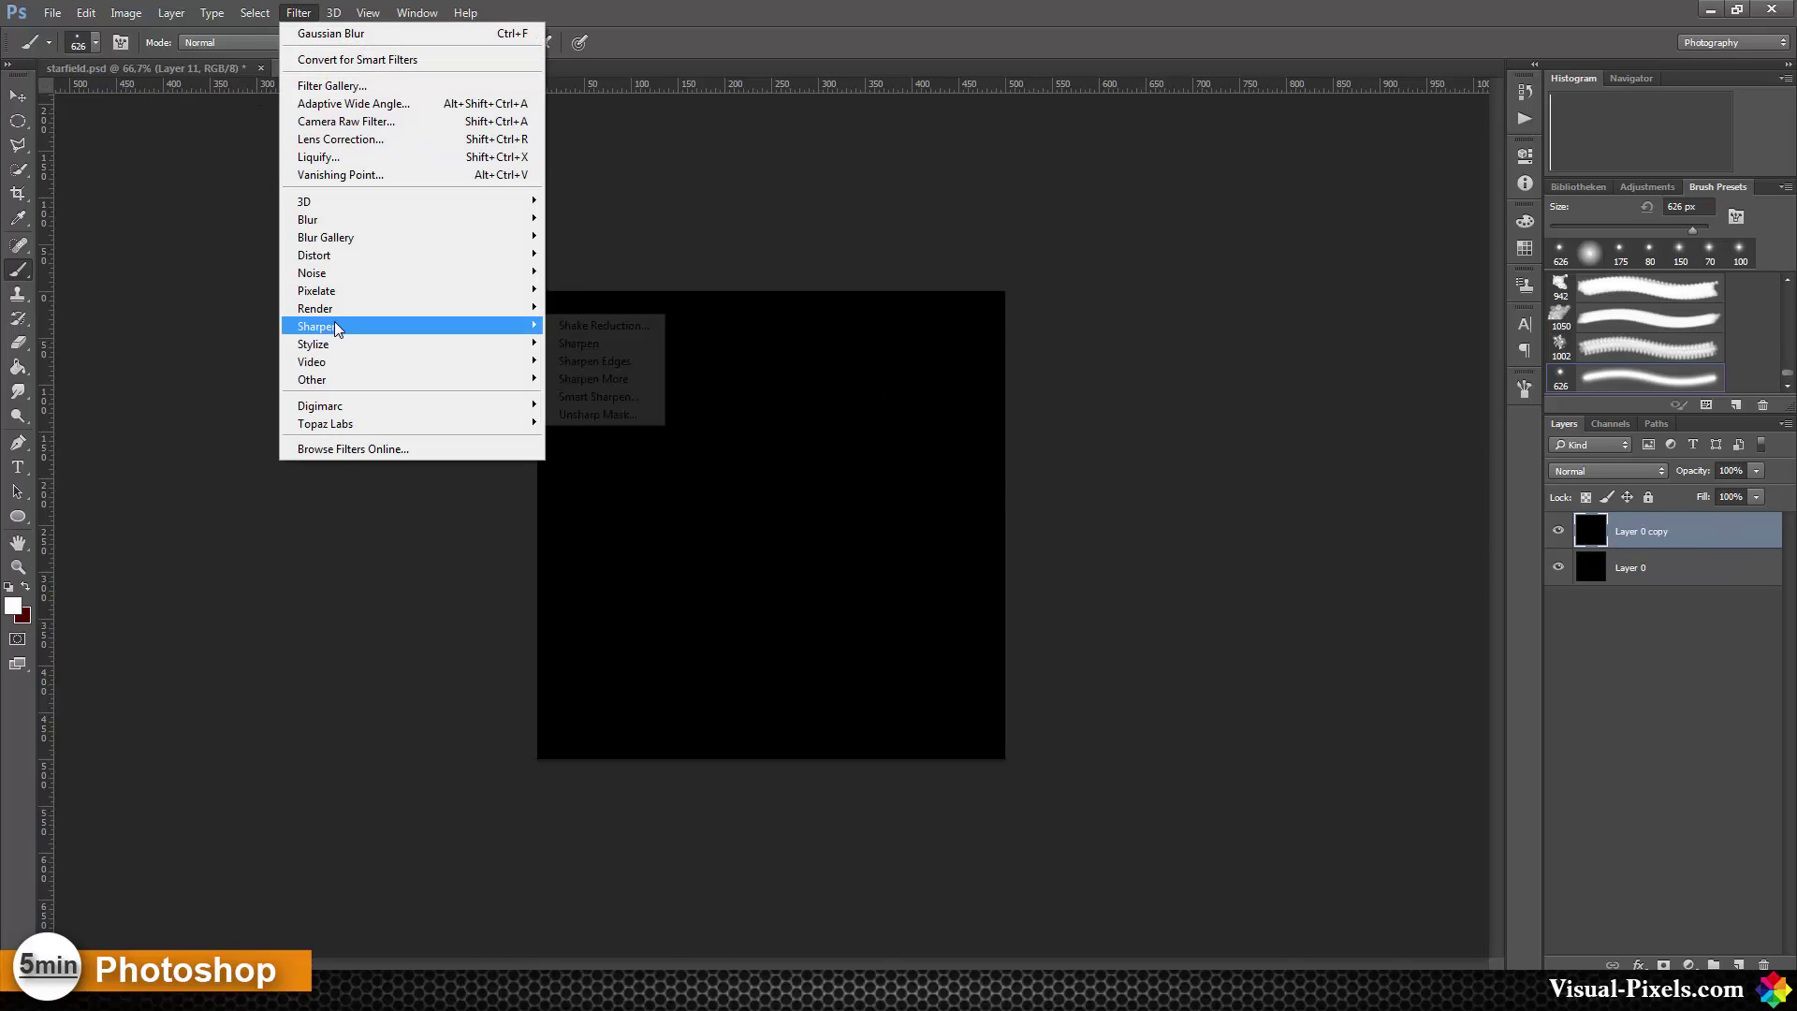
{"action": "mouse_move", "coordinate": [339, 308]}
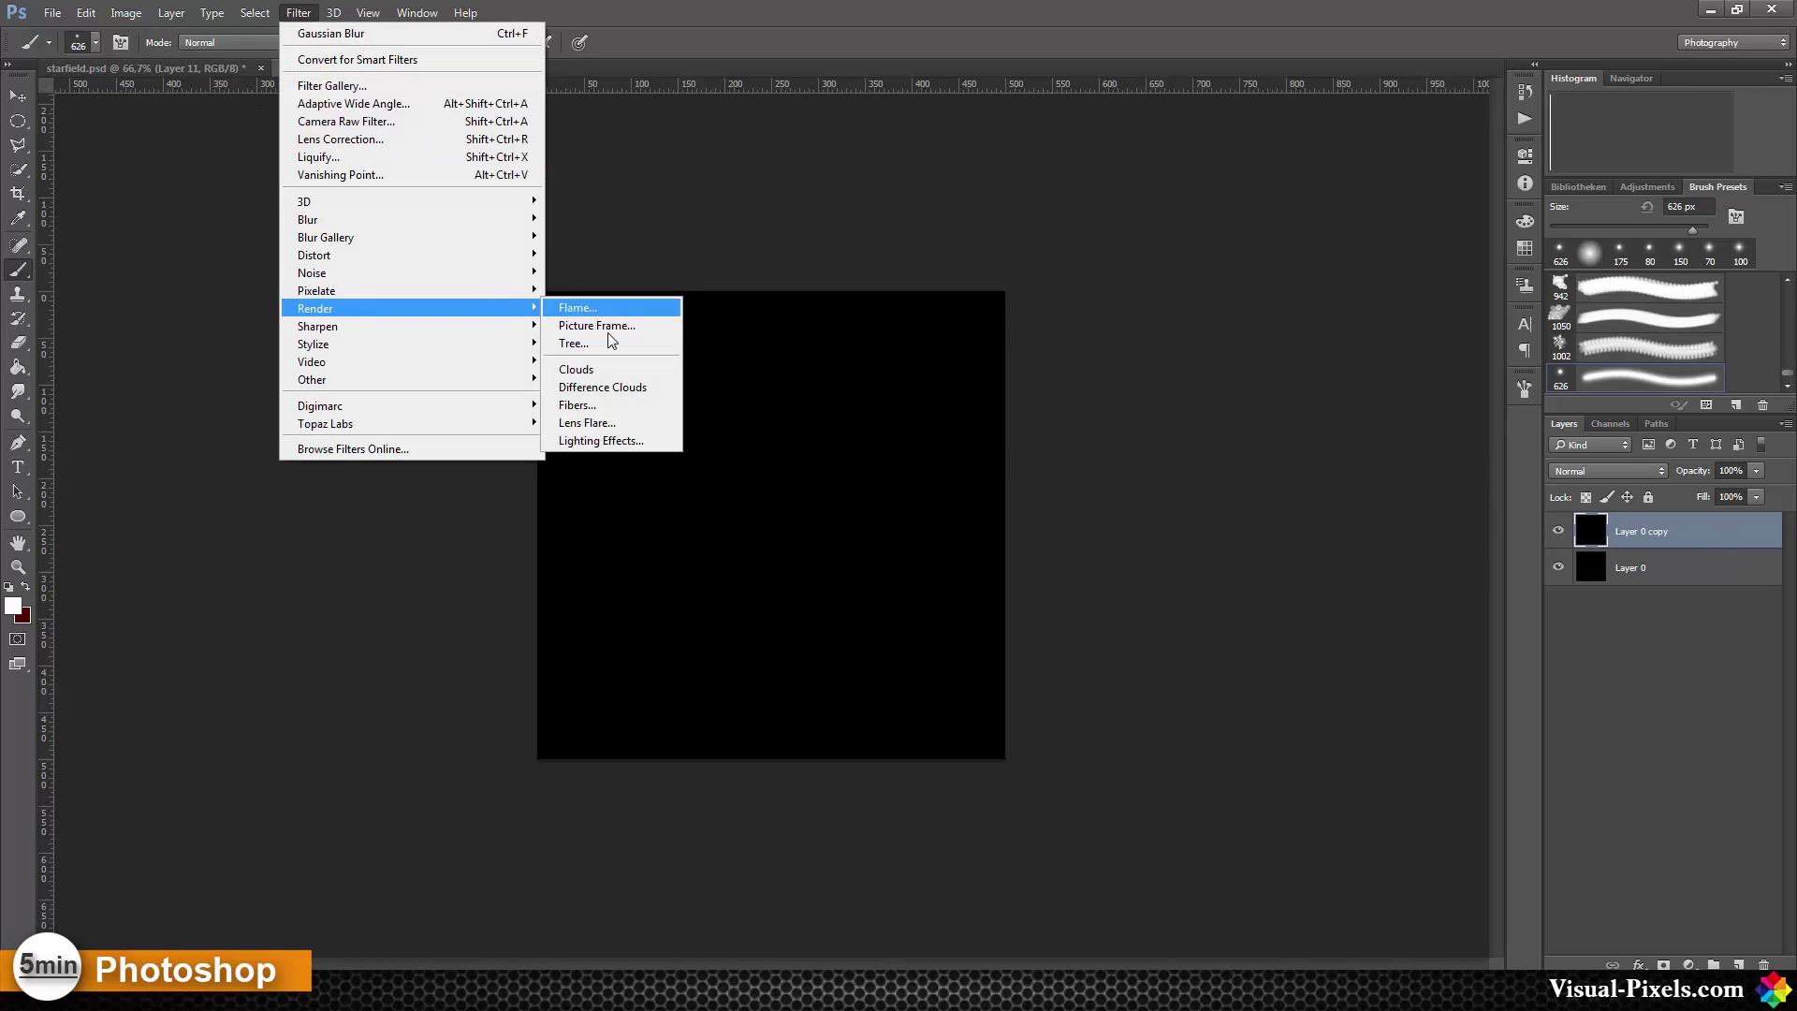
{"action": "left_click", "coordinate": [585, 423]}
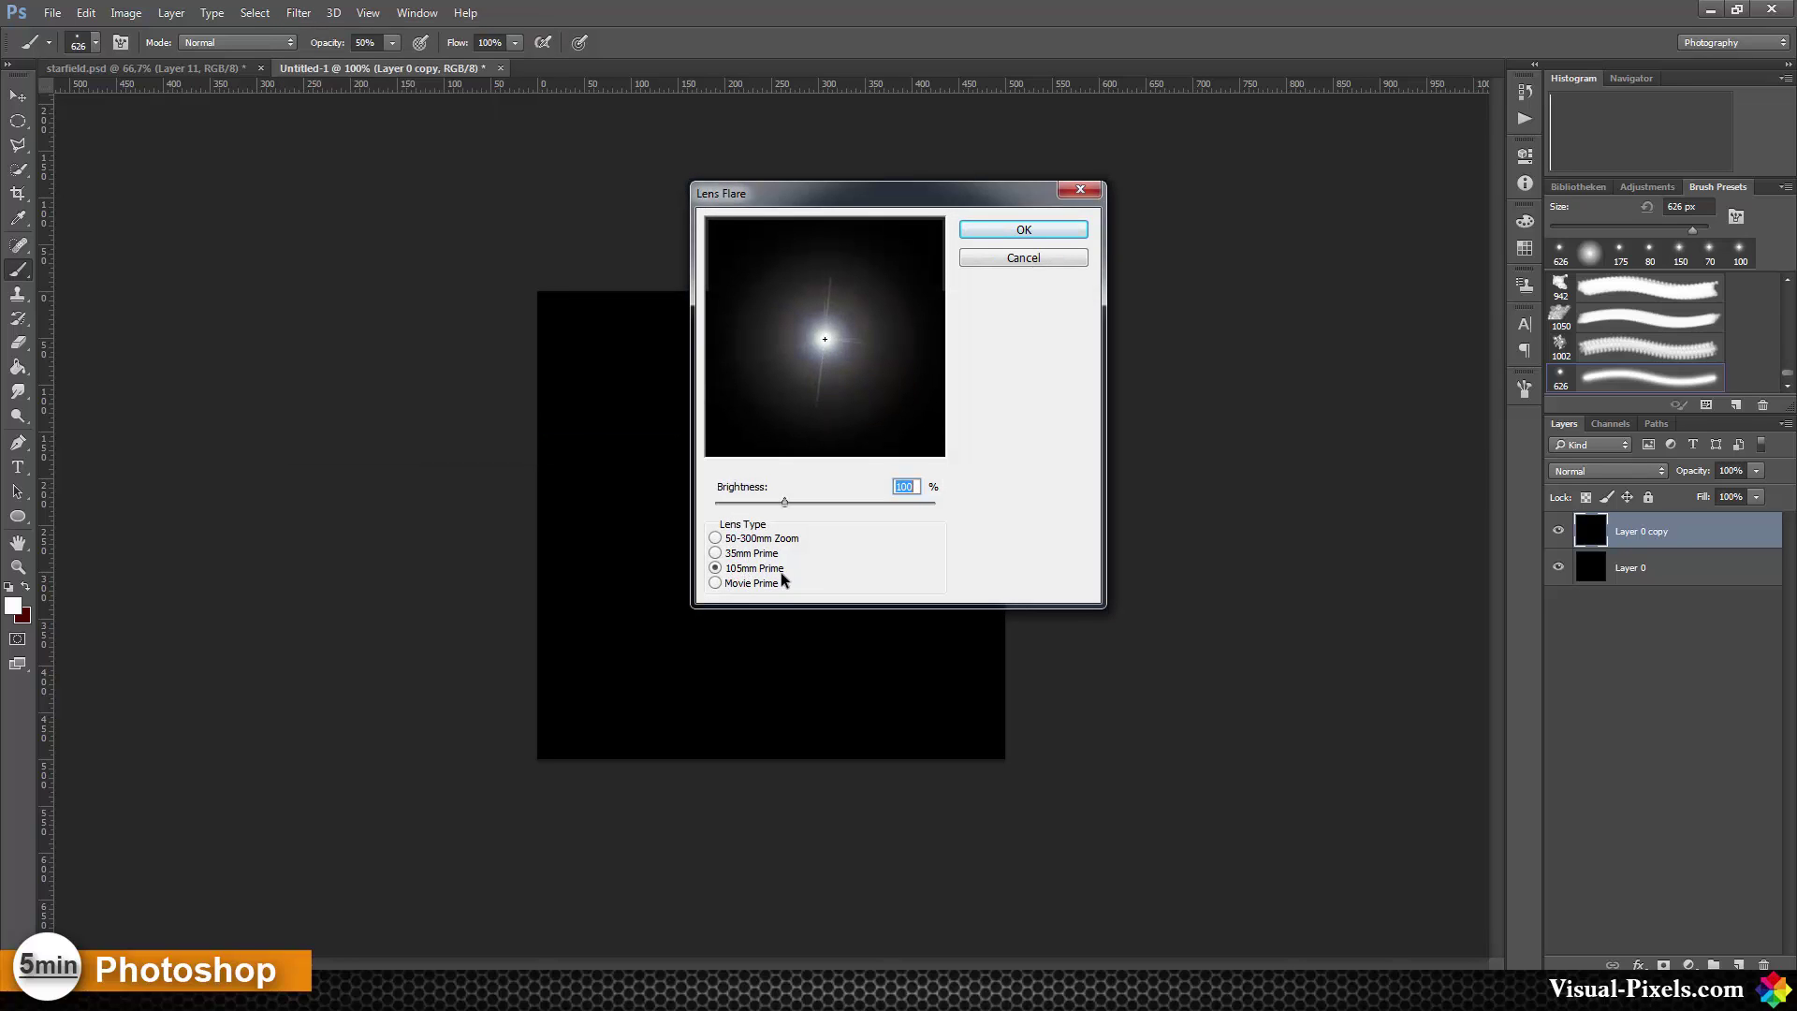
{"action": "mouse_move", "coordinate": [828, 339]}
{"action": "left_mouse_down"}
{"action": "mouse_move", "coordinate": [818, 326]}
{"action": "mouse_move", "coordinate": [830, 344]}
{"action": "left_mouse_up"}
{"action": "left_click", "coordinate": [1039, 232]}
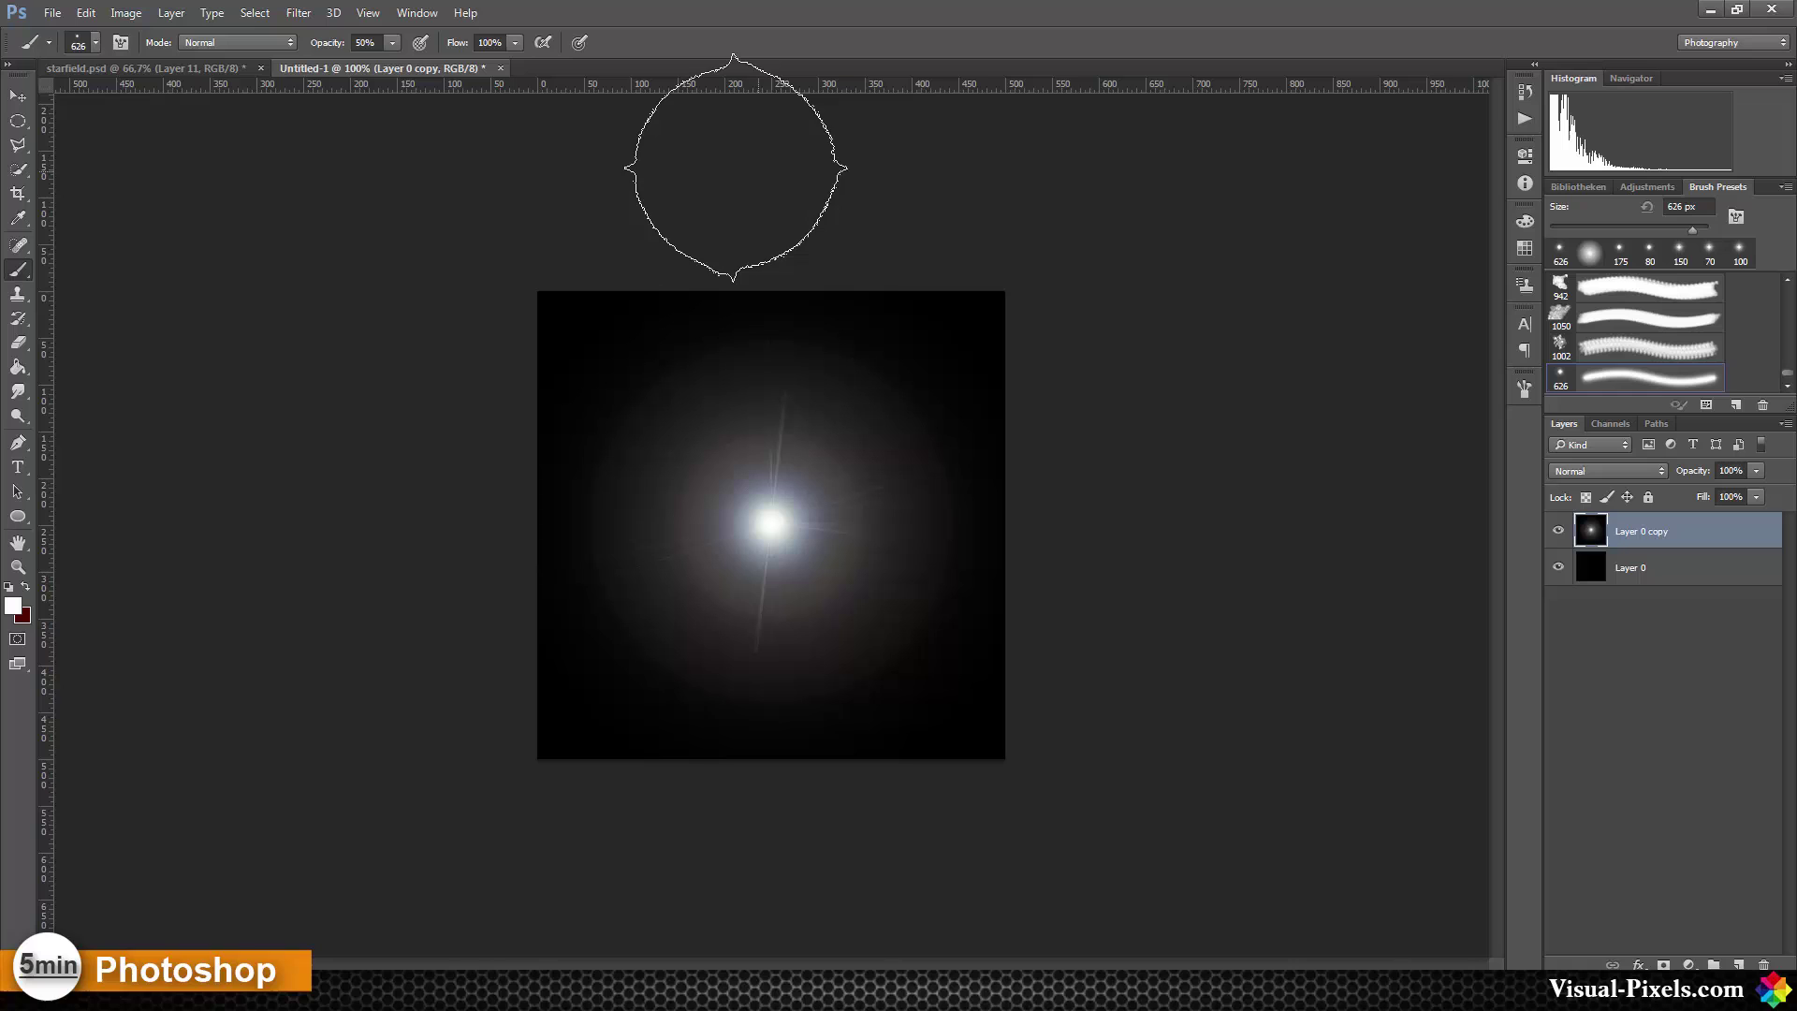
Apply an 18,2-pixel Gaussian Blur to soften the lens flare into a round glow
{"action": "left_click", "coordinate": [299, 12]}
{"action": "mouse_move", "coordinate": [412, 218]}
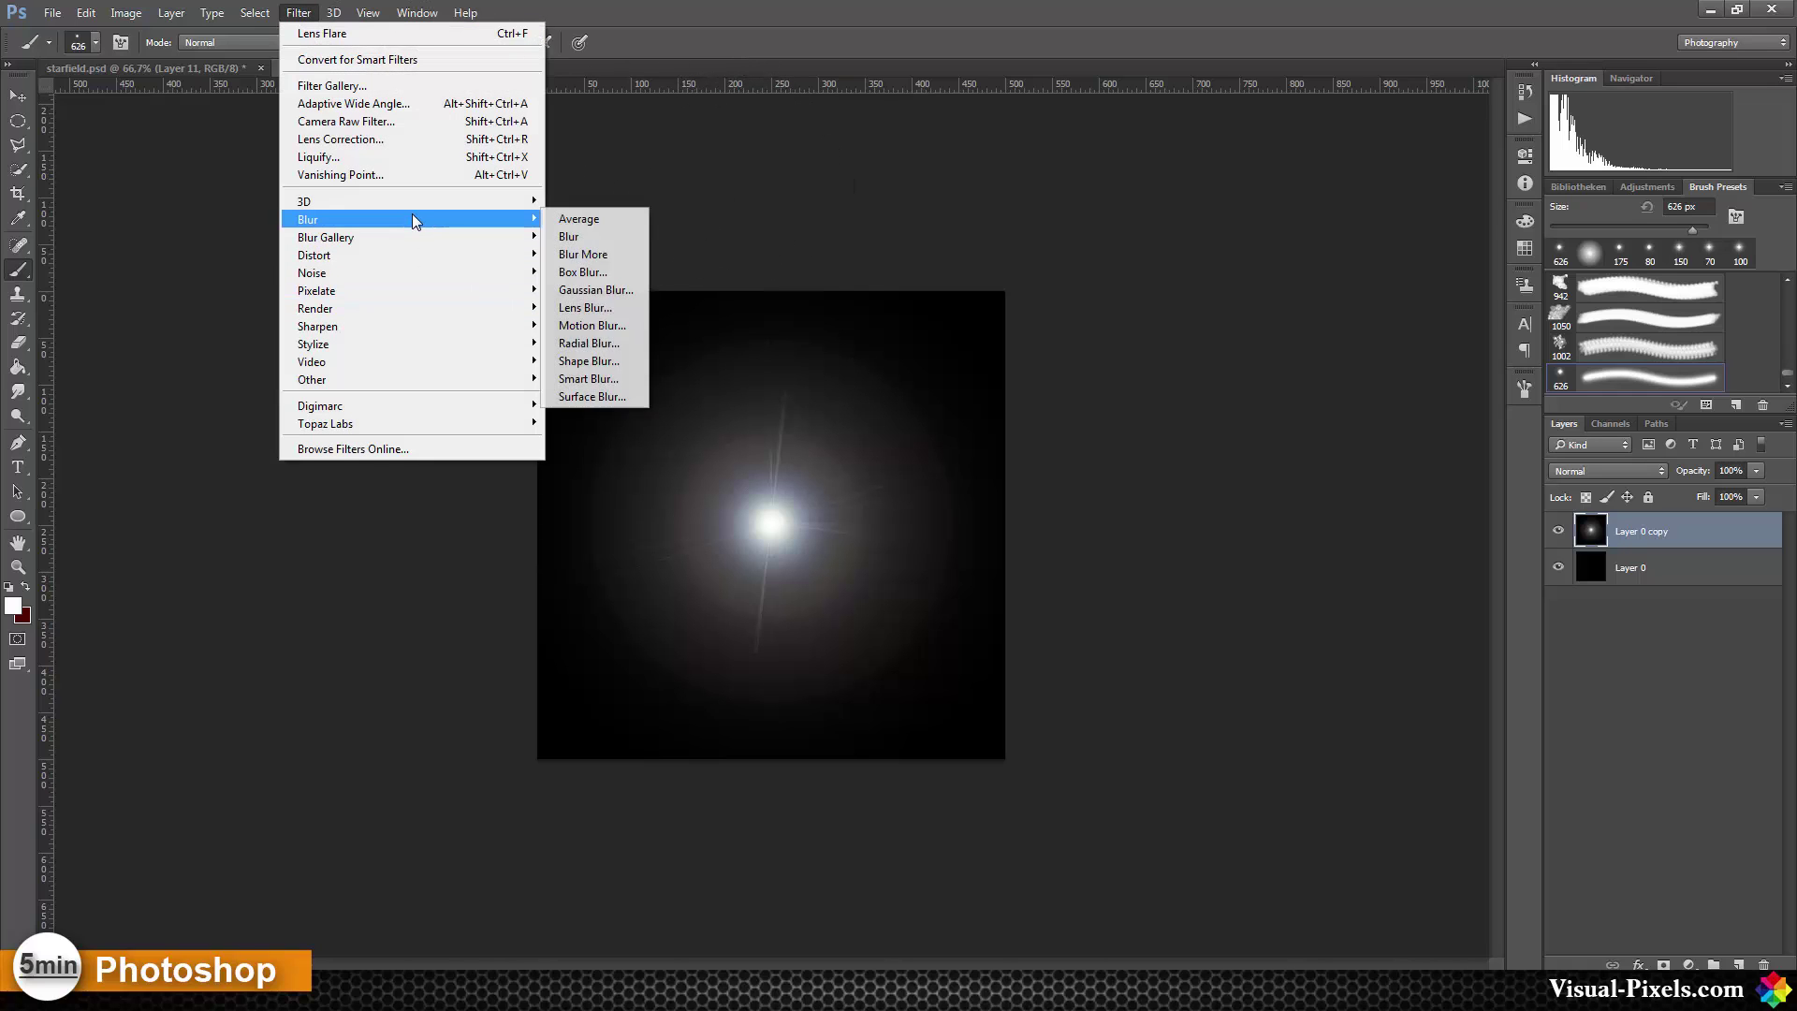
{"action": "left_click", "coordinate": [599, 290]}
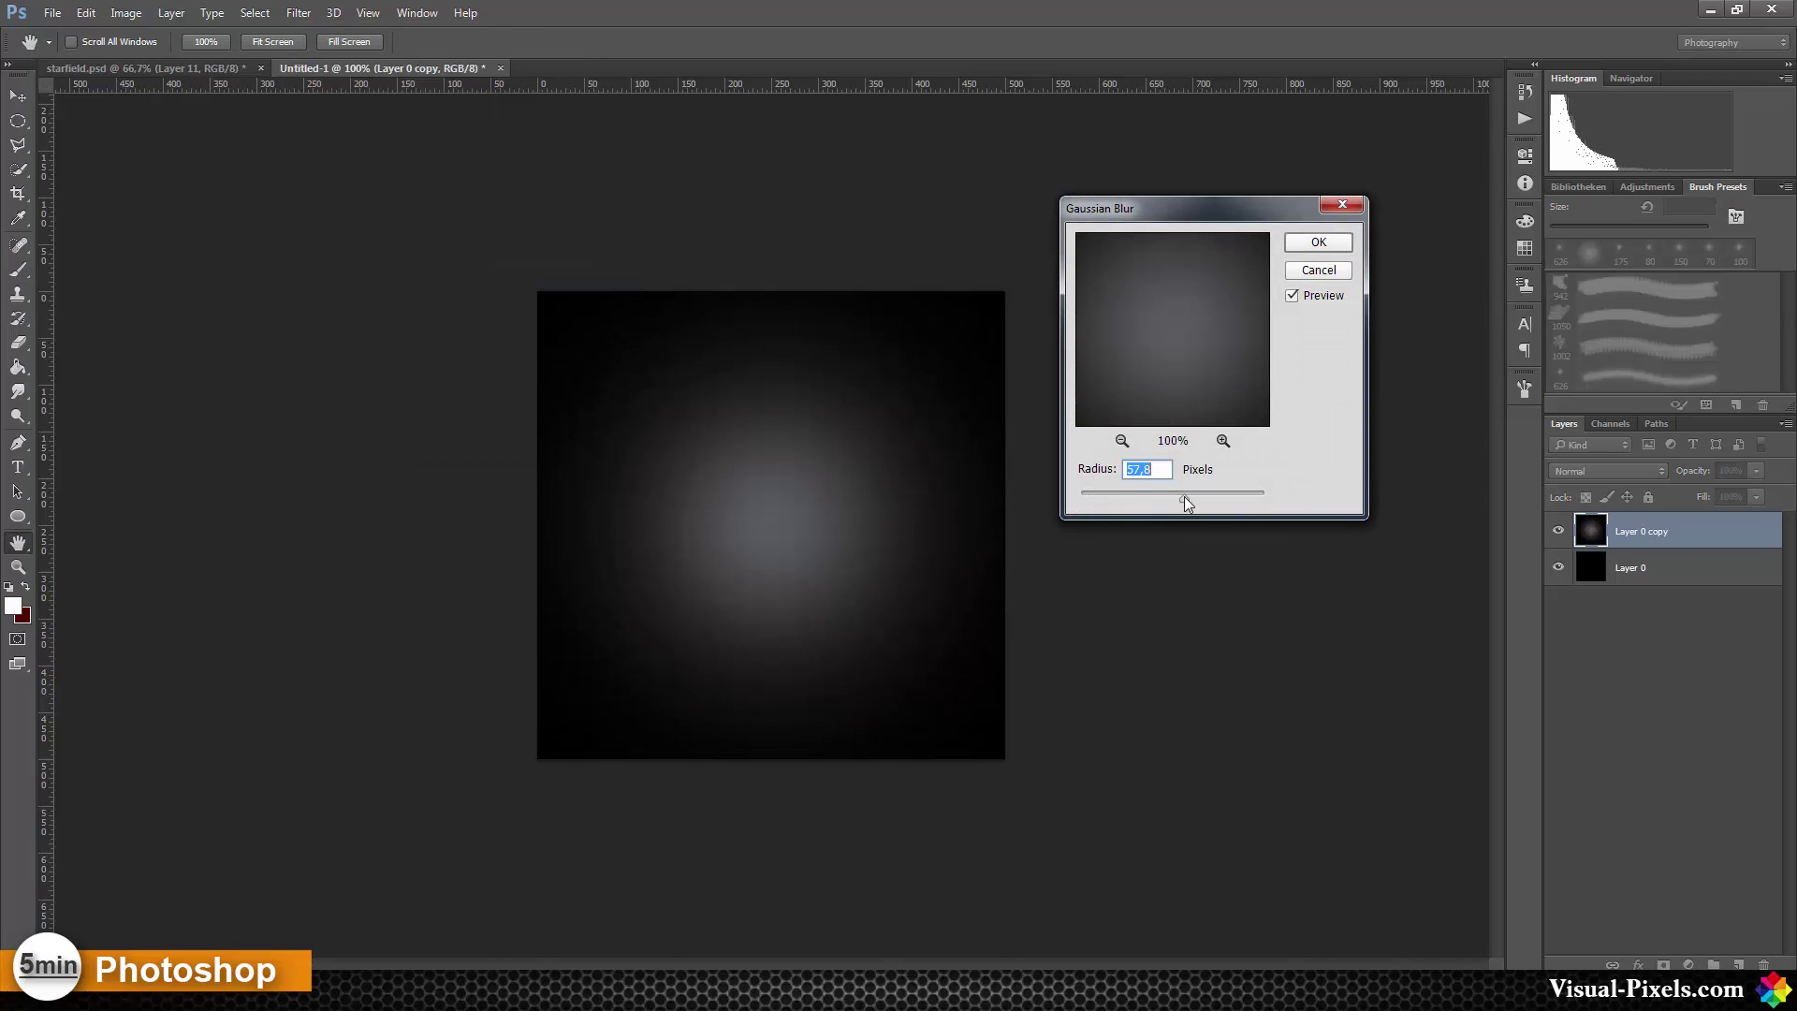
{"action": "left_click_drag", "start_coordinate": [1183, 496], "coordinate": [1162, 494]}
{"action": "left_click", "coordinate": [1326, 244]}
{"action": "key", "text": "b"}
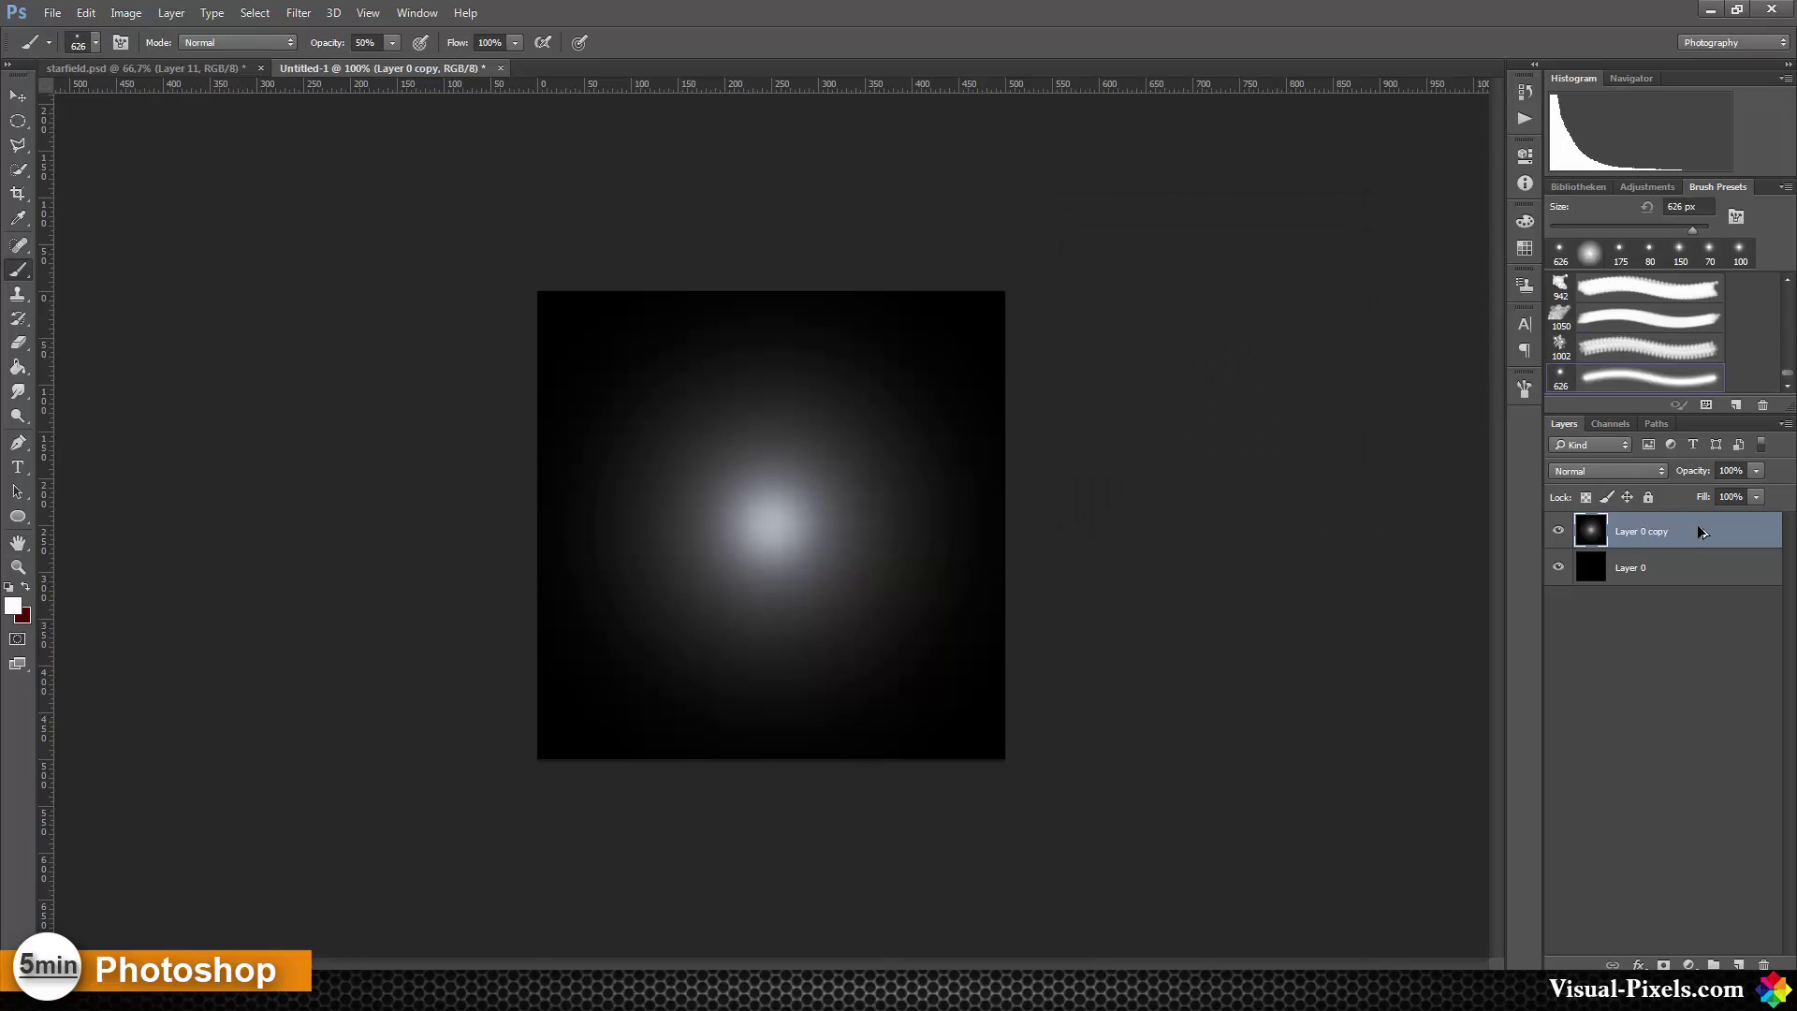
Duplicate the glow as a Linear Dodge (Add) layer and merge both into Layer 0 copy 2
{"action": "key", "text": "ctrl+j"}
{"action": "left_click", "coordinate": [1641, 471]}
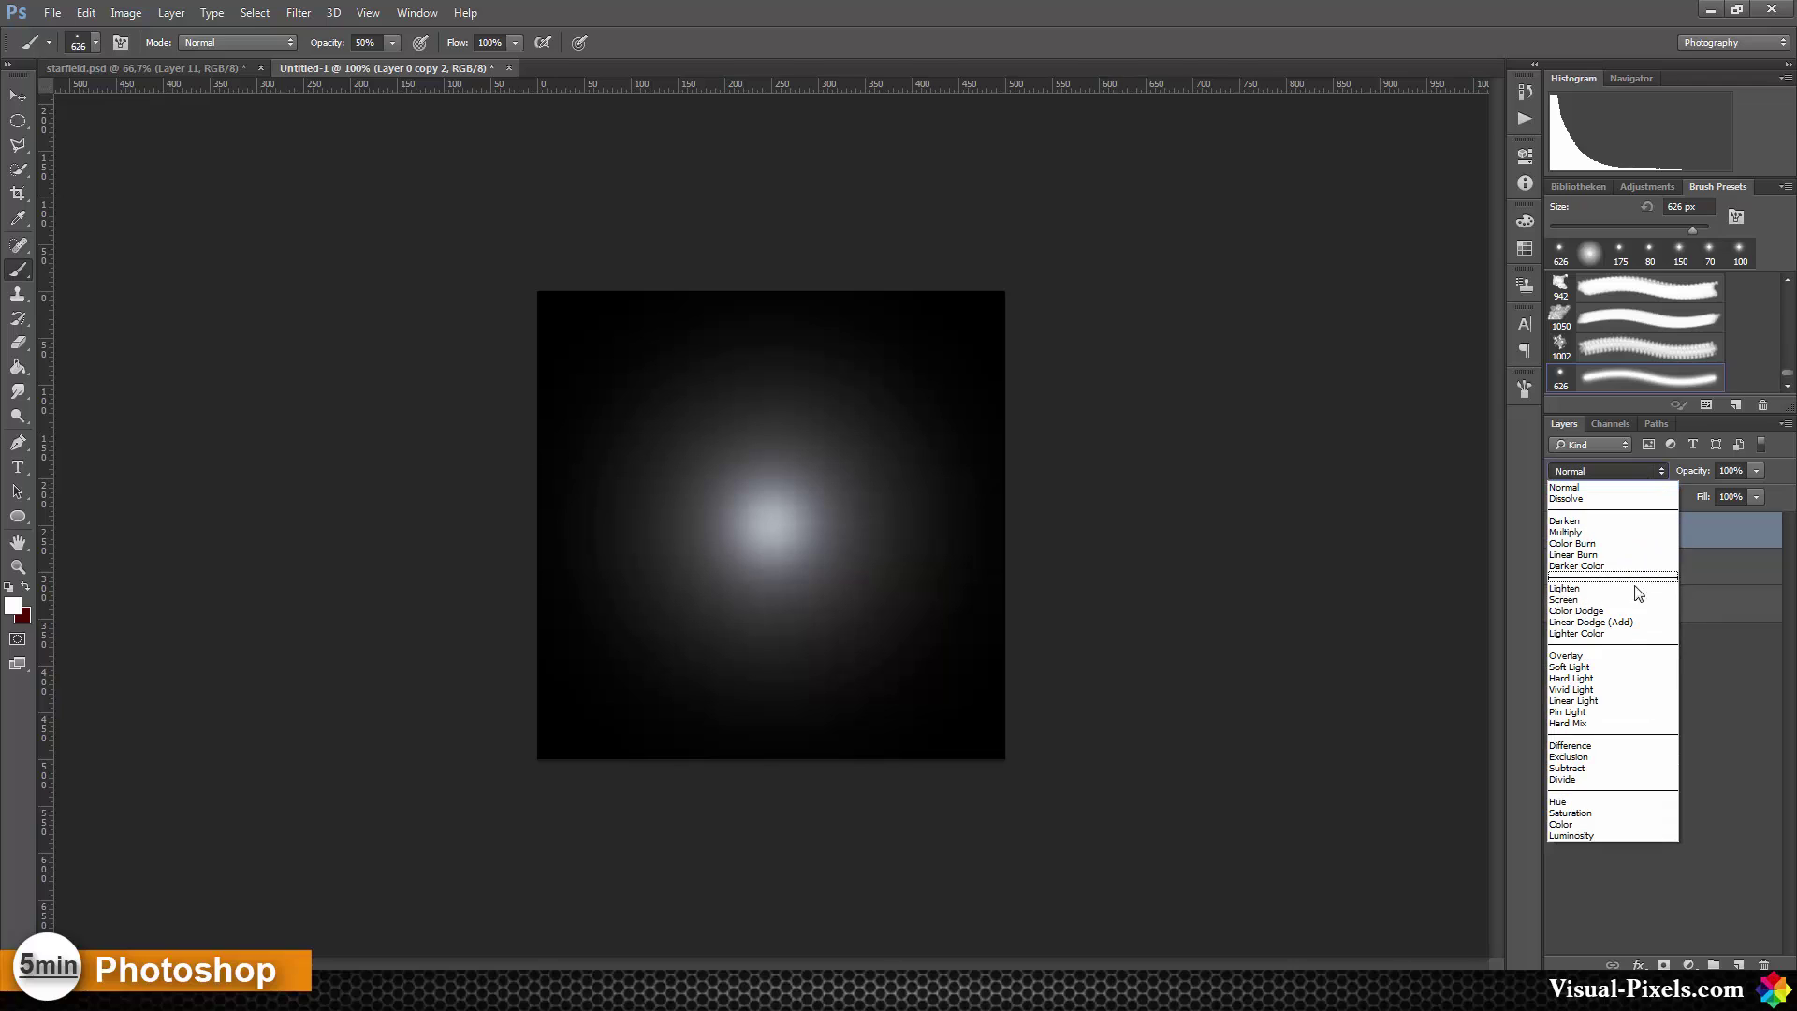
{"action": "left_click", "coordinate": [1629, 622]}
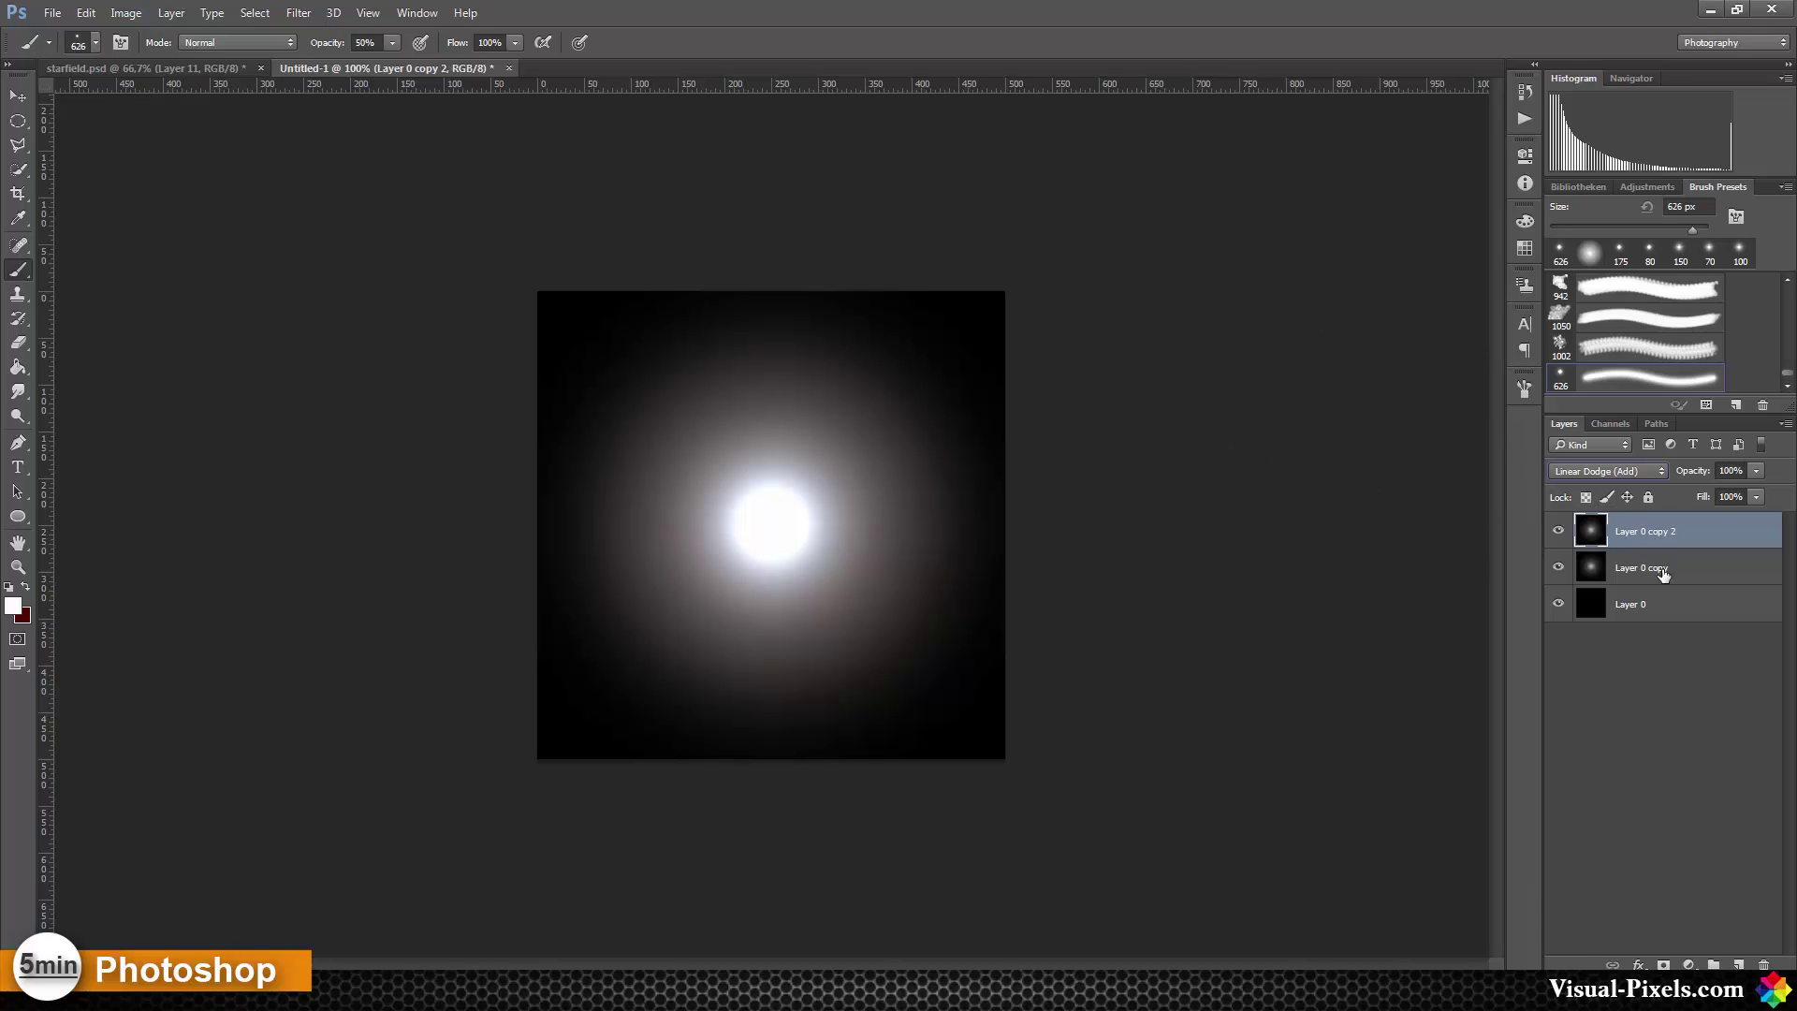
{"action": "left_click", "coordinate": [1634, 568], "text": "shift"}
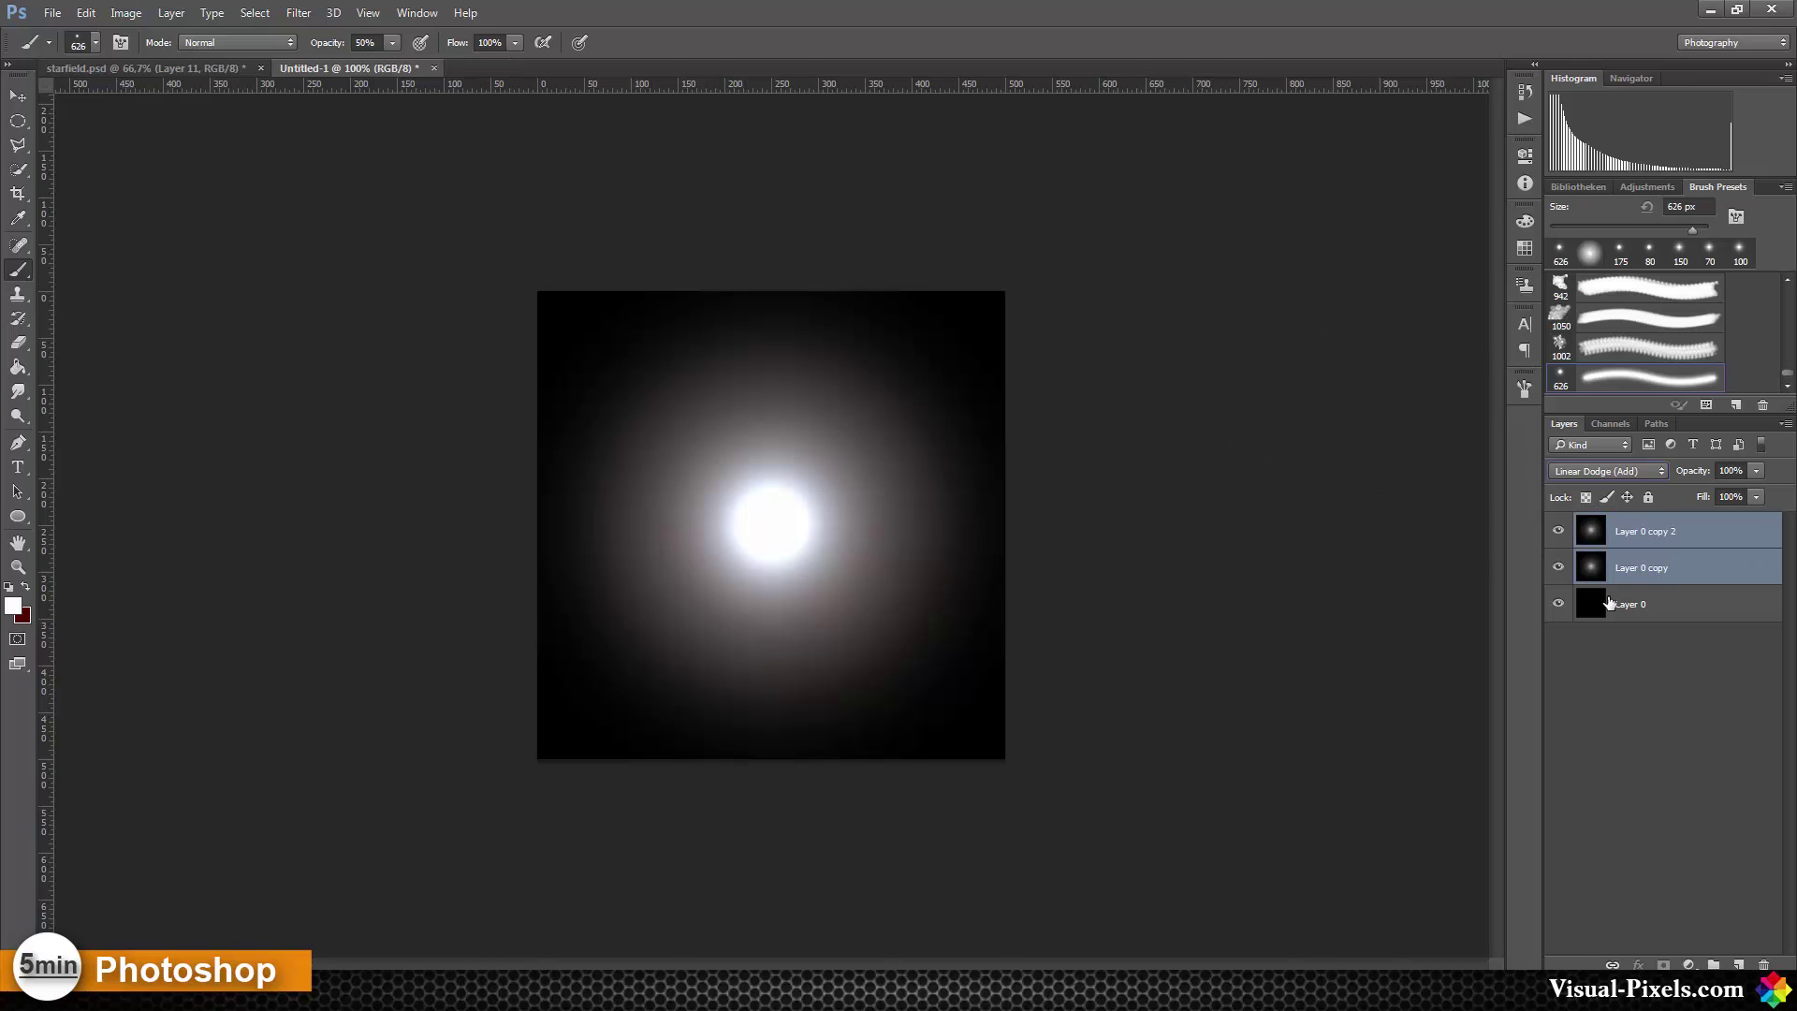
{"action": "key", "text": "ctrl+e"}
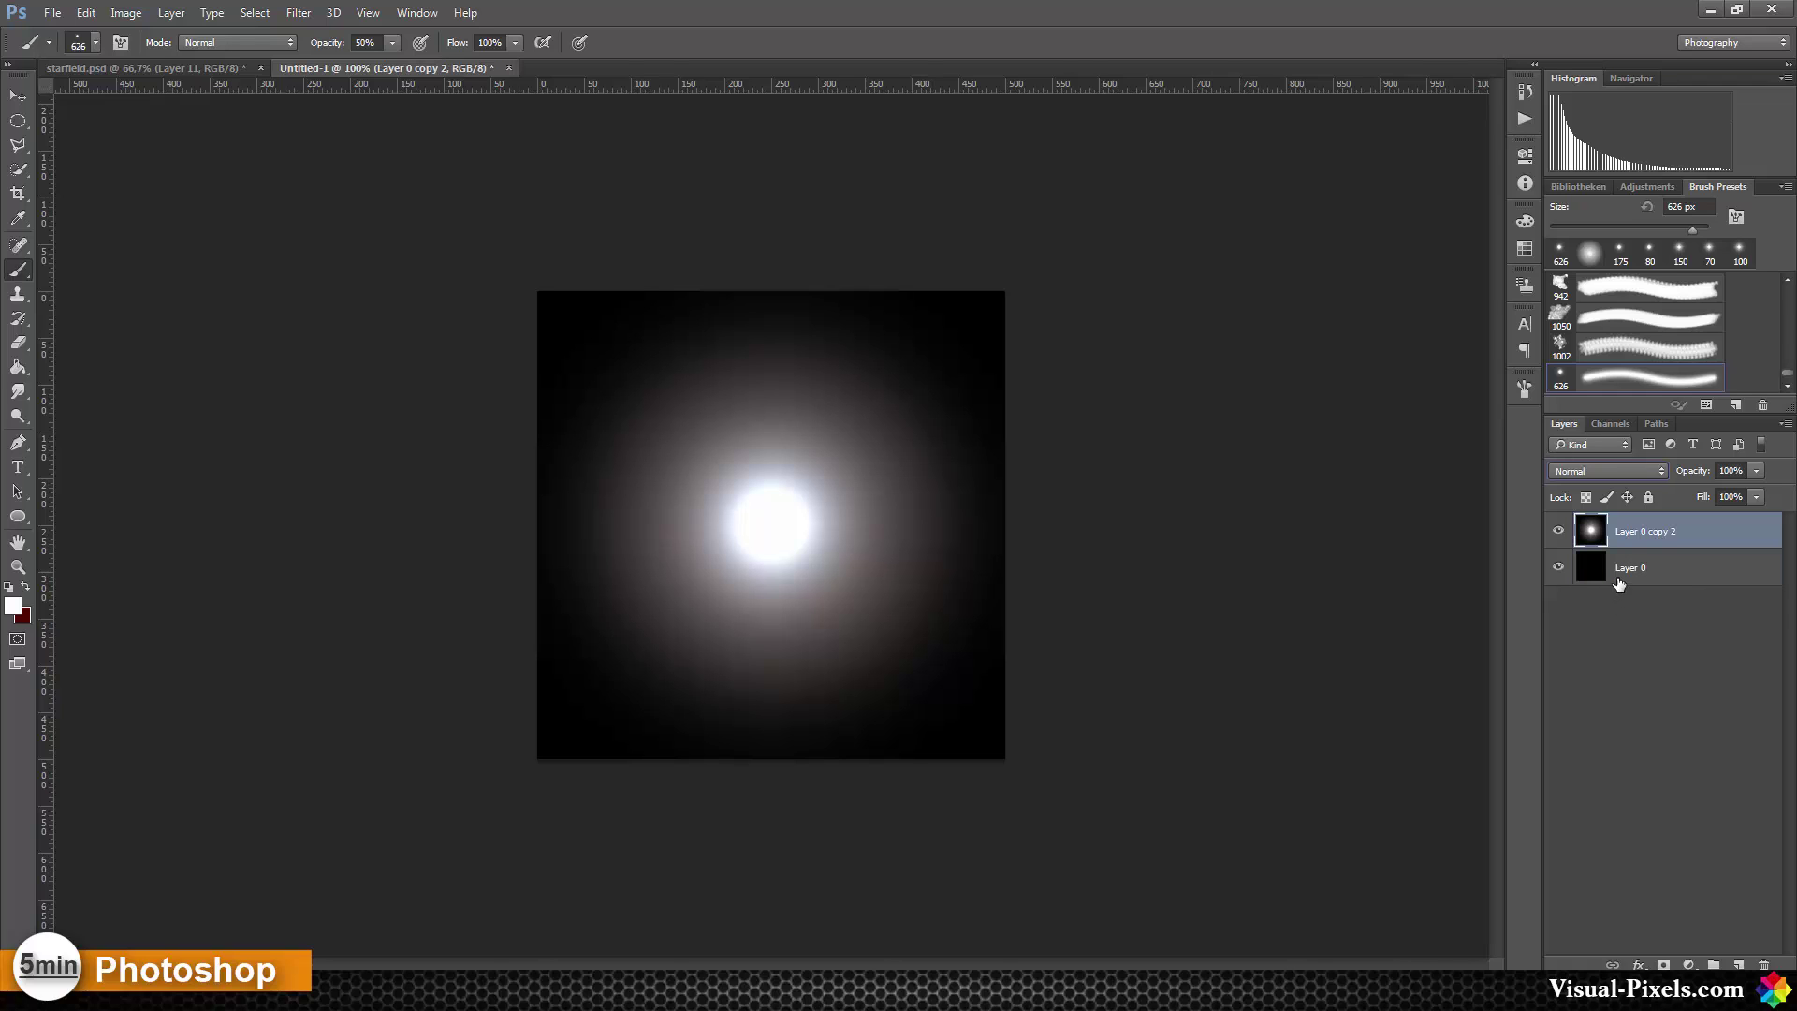
Use Levels to set the glow's midtone value to 0,55
{"action": "key", "text": "ctrl+l"}
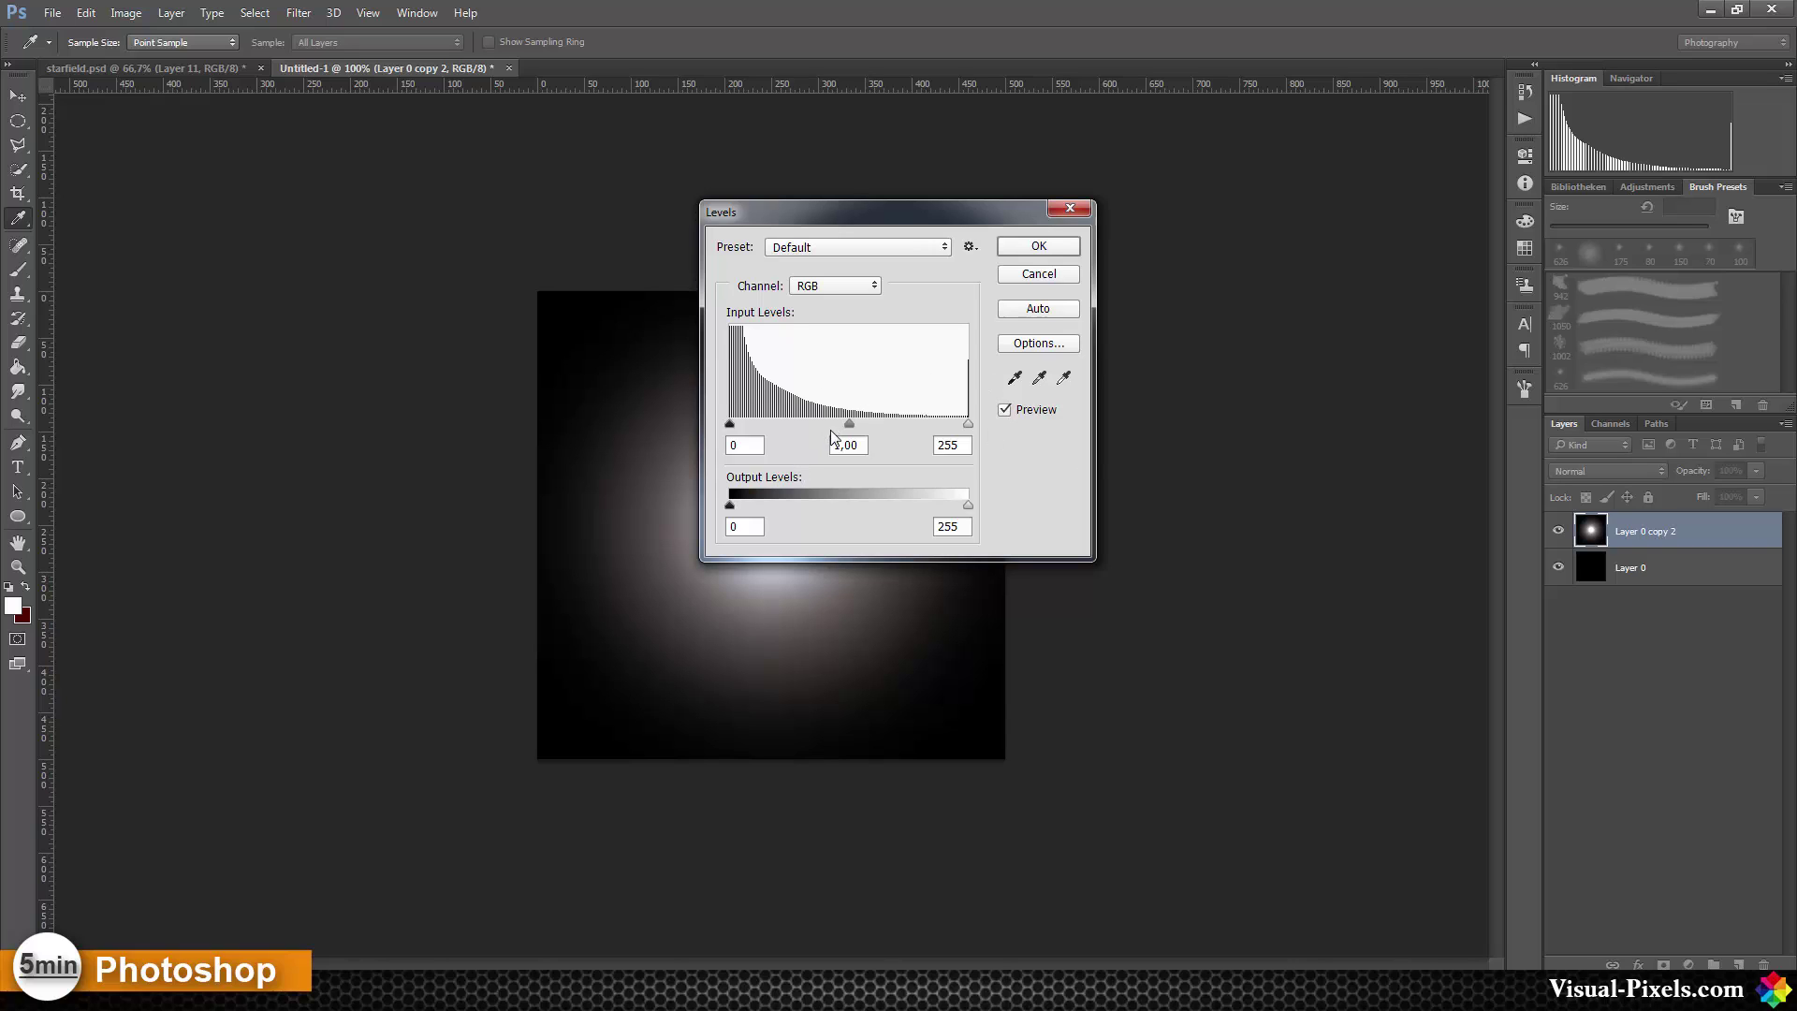
{"action": "left_click_drag", "start_coordinate": [861, 423], "coordinate": [876, 425]}
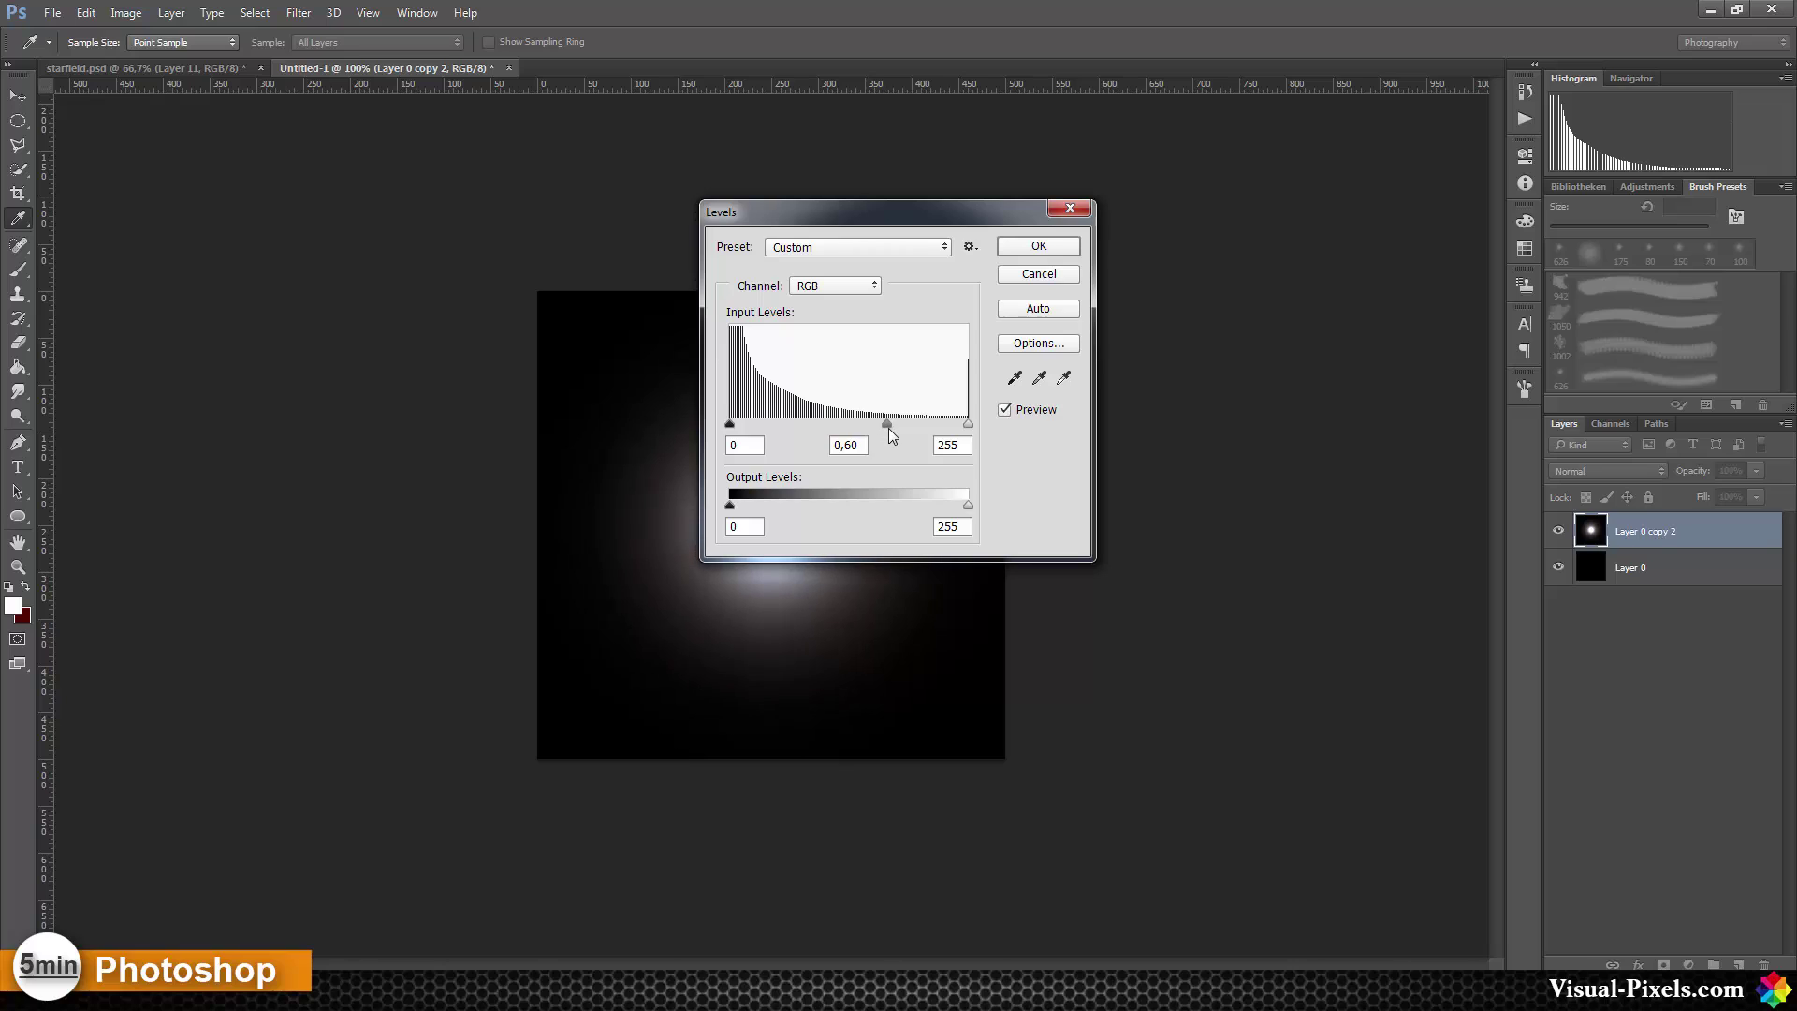
{"action": "double_click", "coordinate": [865, 446]}
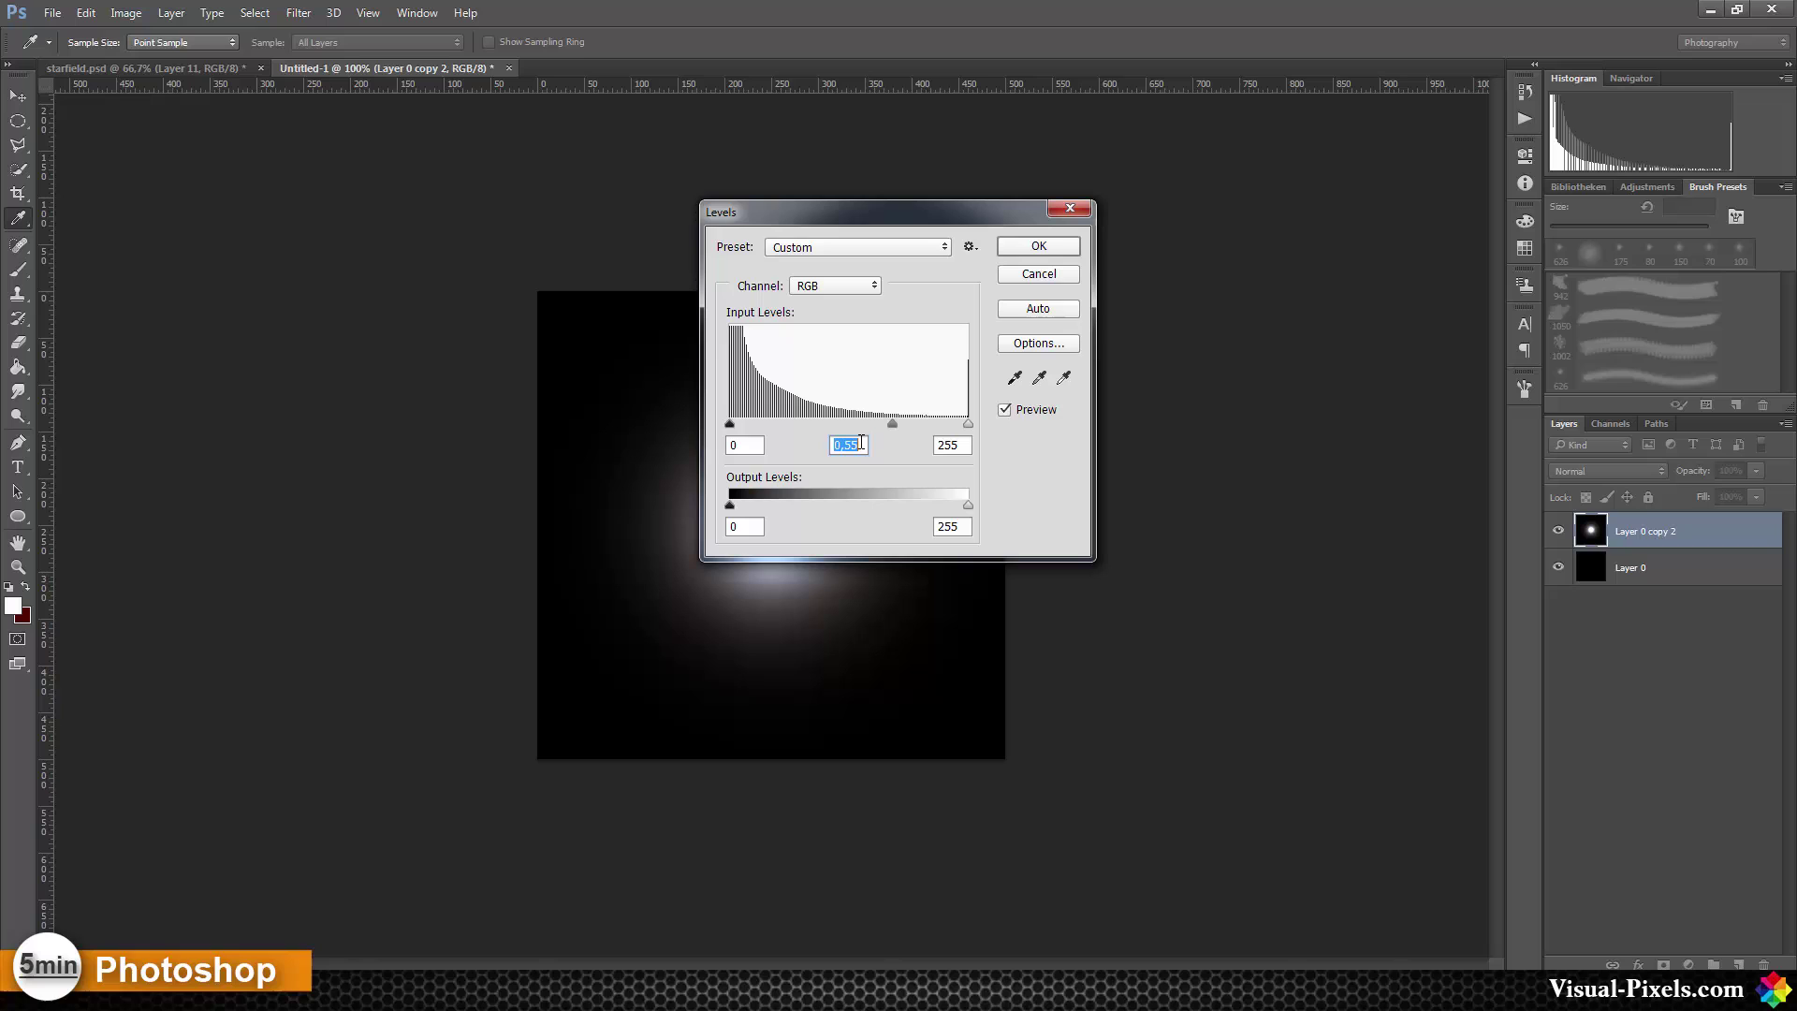
{"action": "left_click", "coordinate": [1040, 250]}
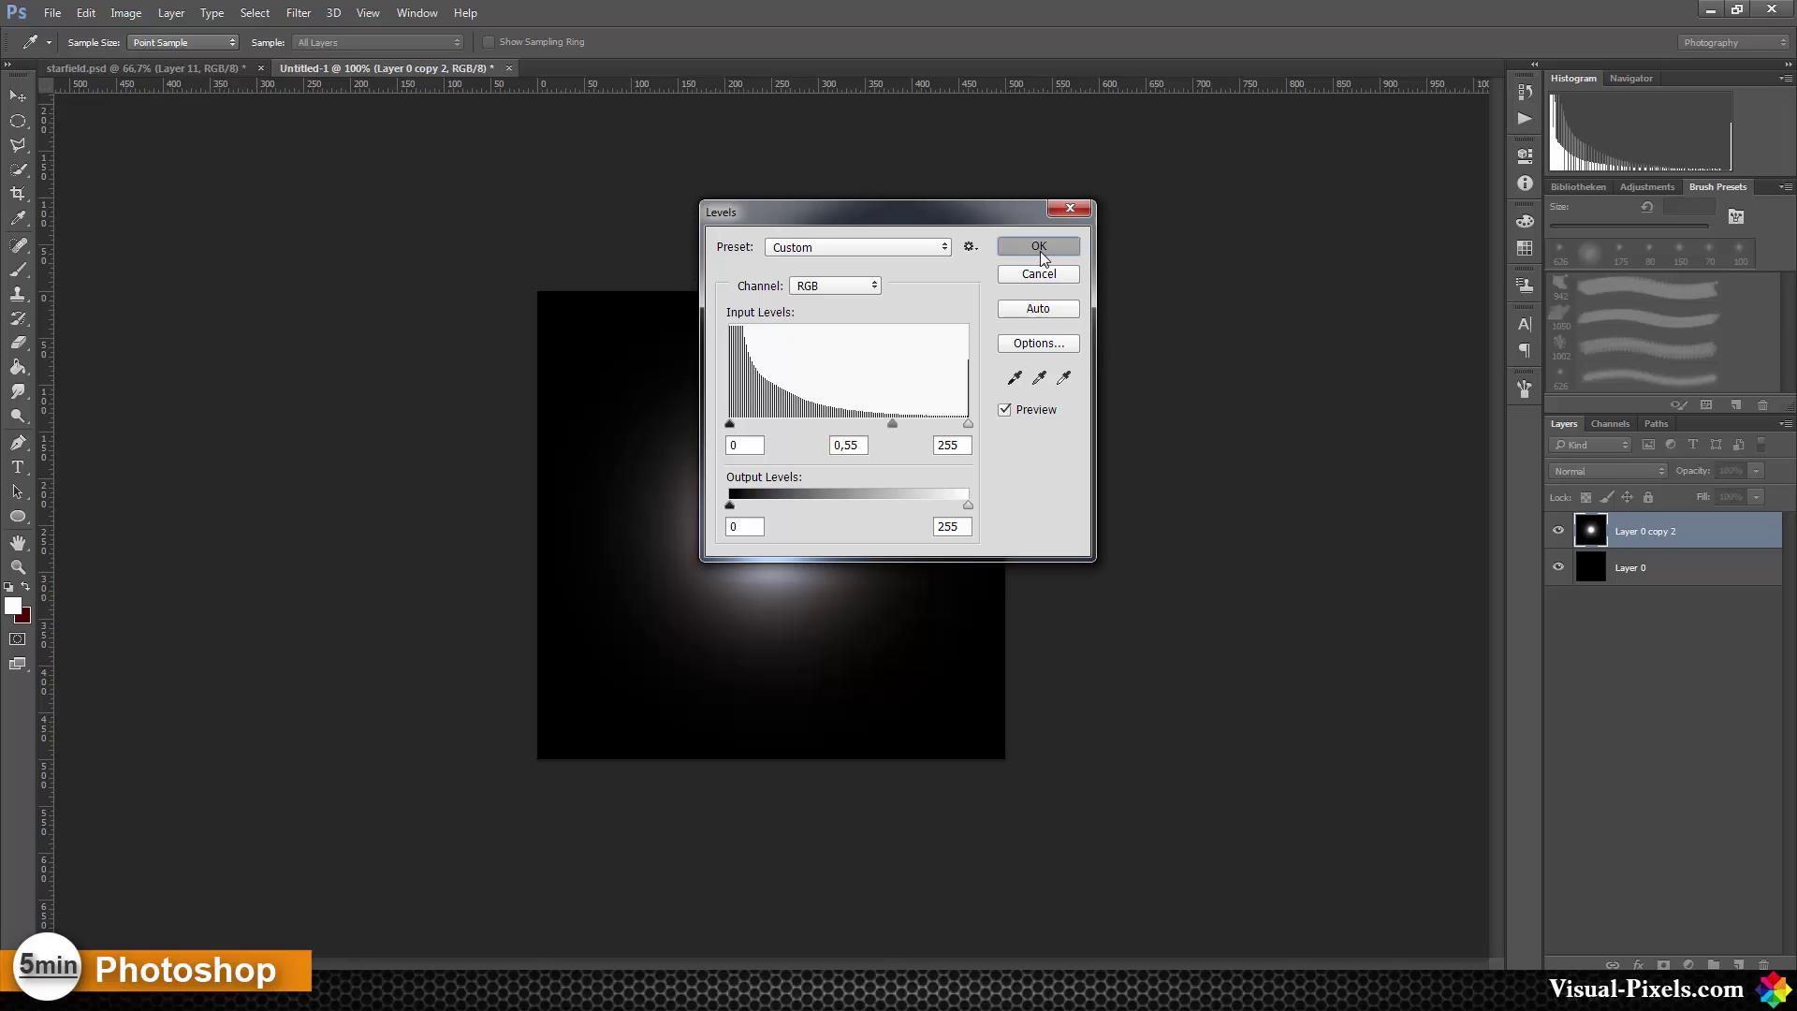
{"action": "key", "text": "b"}
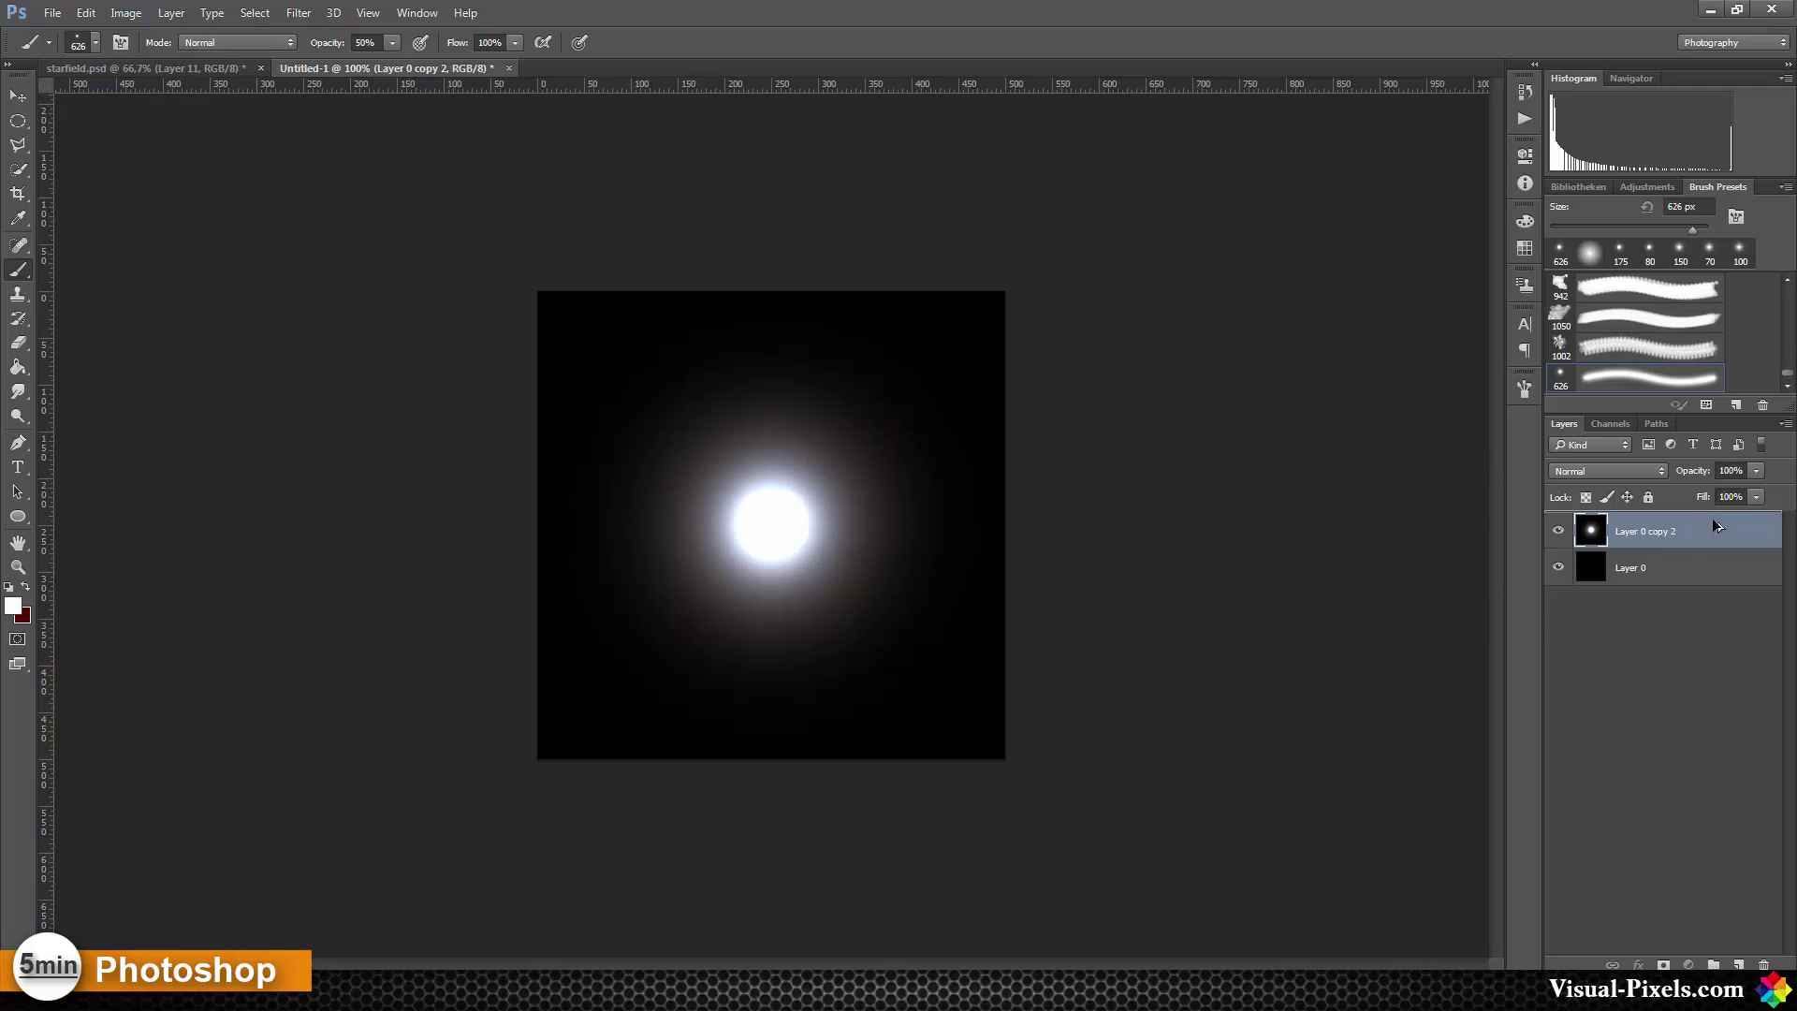
Duplicate the glow, scale it to 150% width and 5% height, and blend it as Linear Dodge (Add)
{"action": "key", "text": "ctrl+j"}
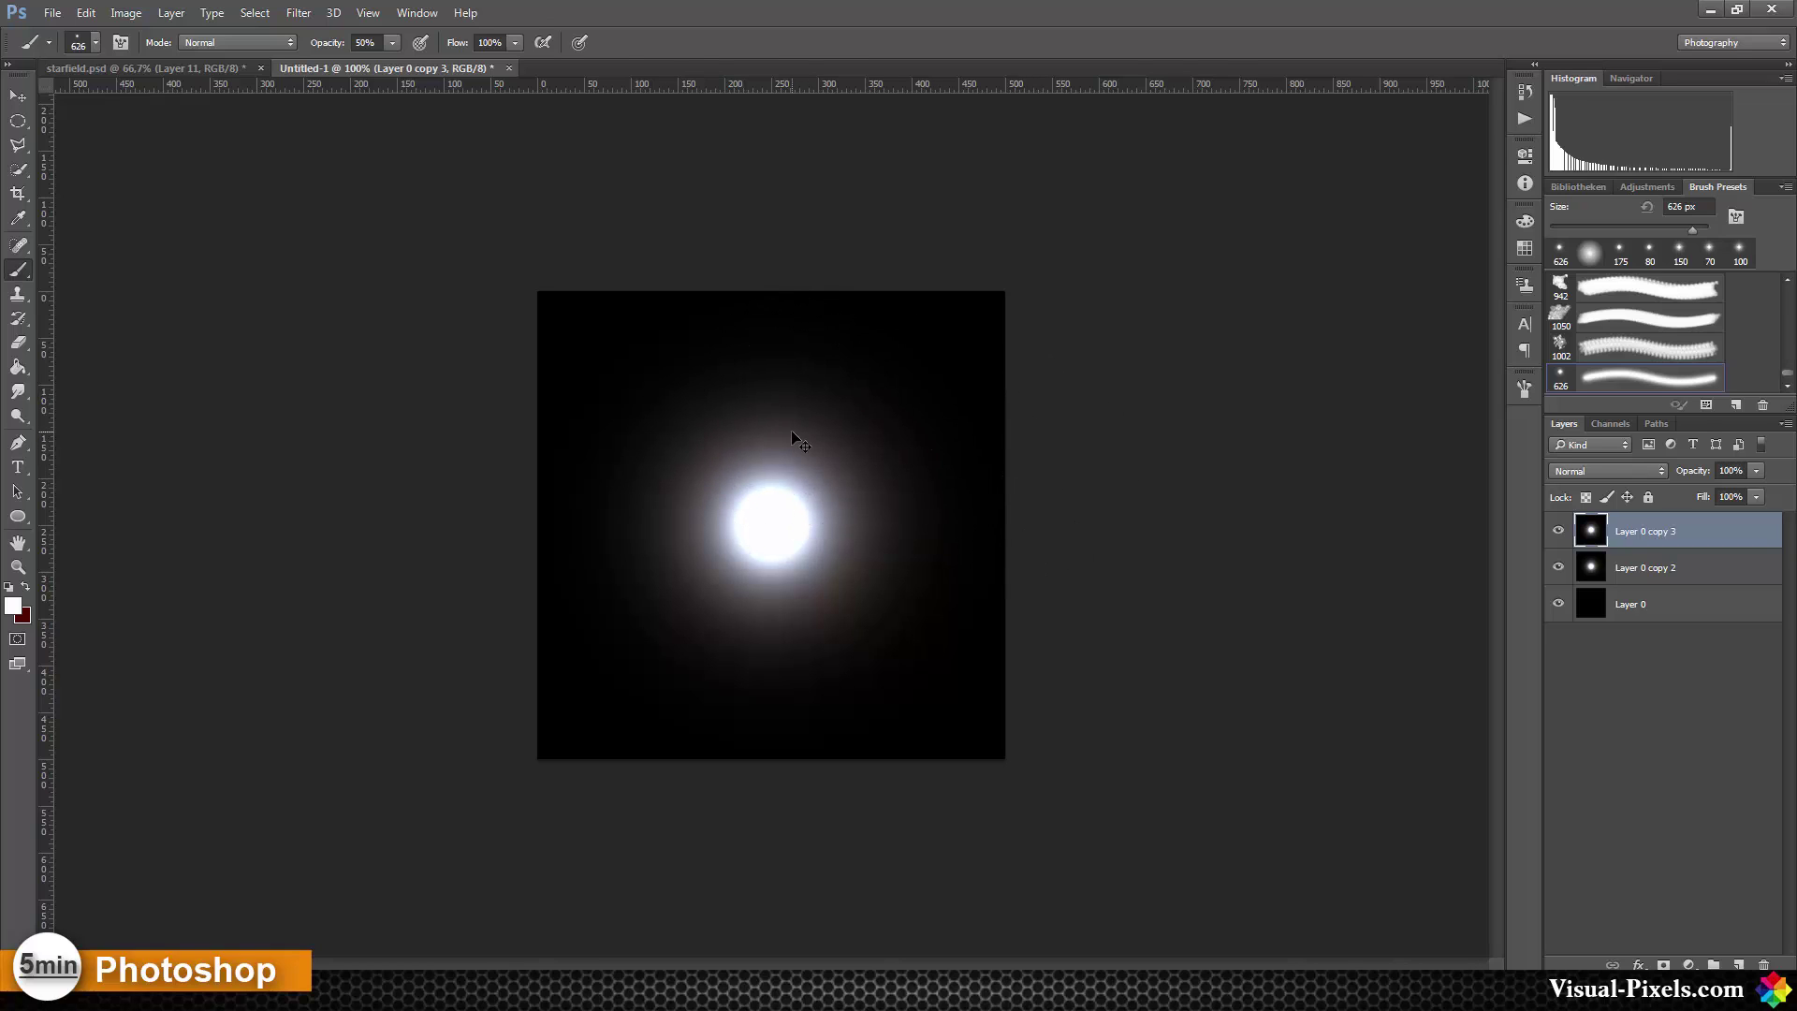
{"action": "key", "text": "ctrl+t"}
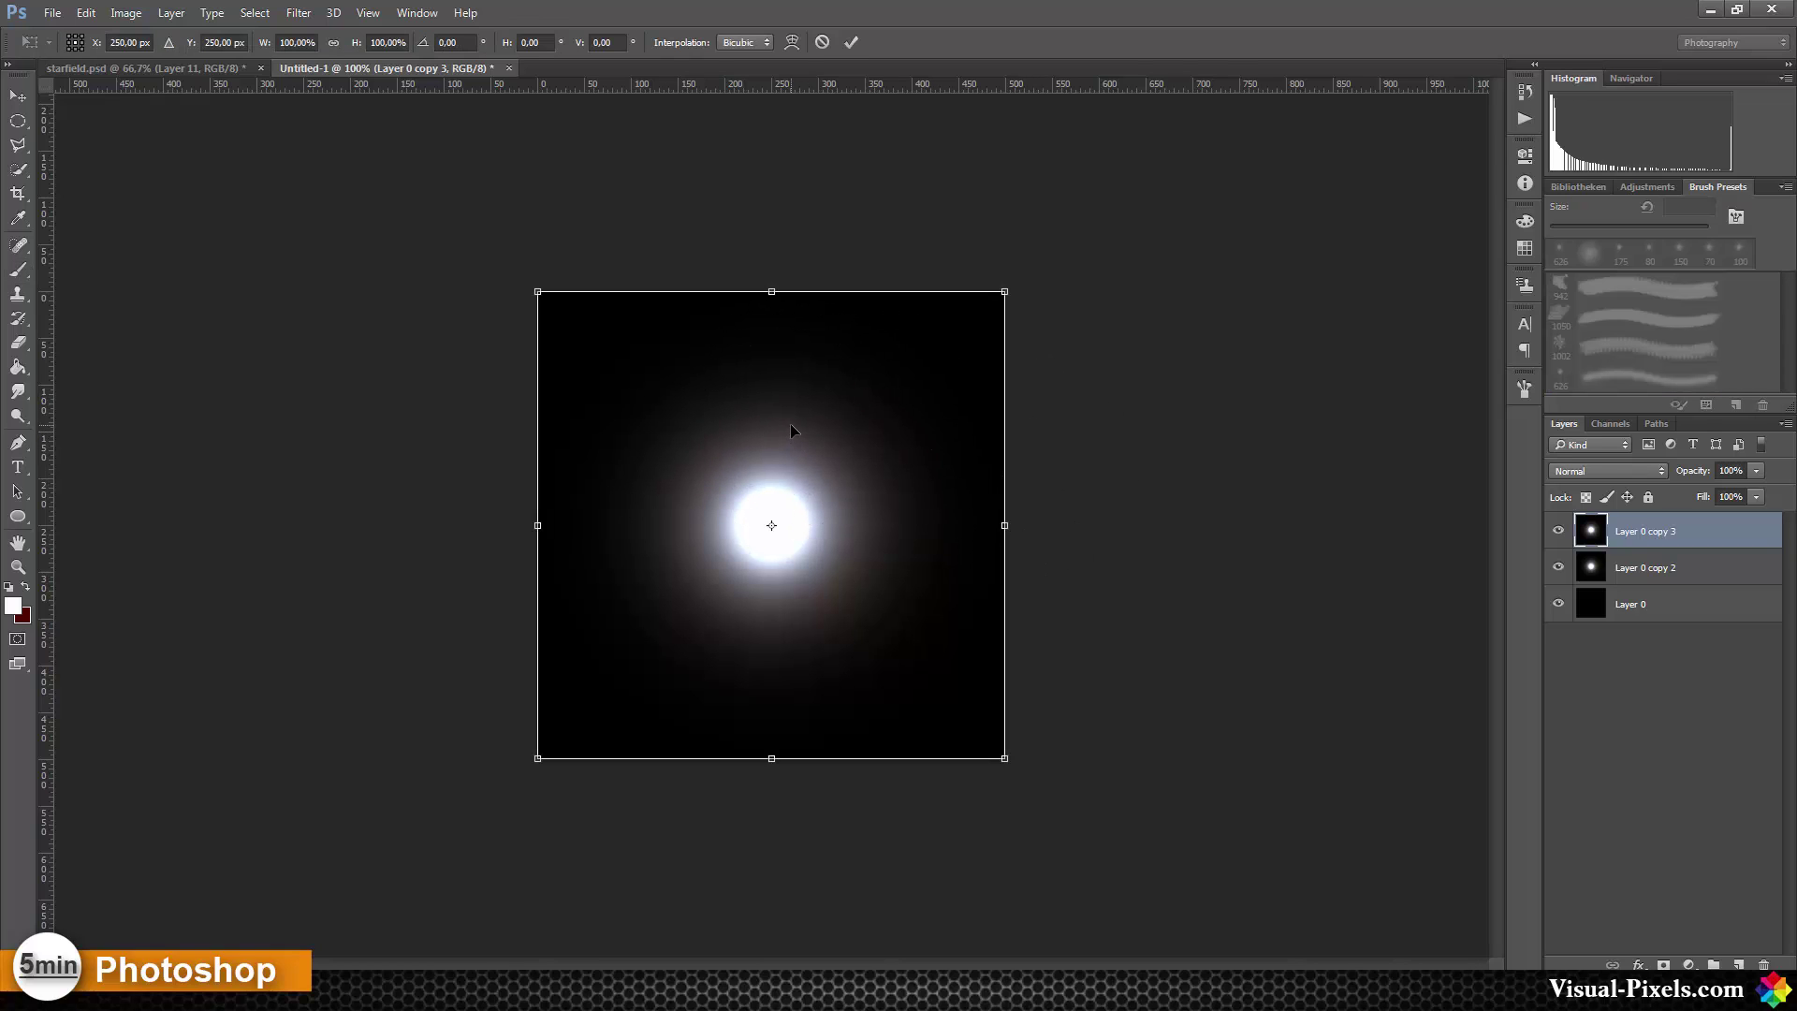
{"action": "left_click", "coordinate": [315, 43]}
{"action": "type", "text": "150"}
{"action": "key", "text": "Tab"}
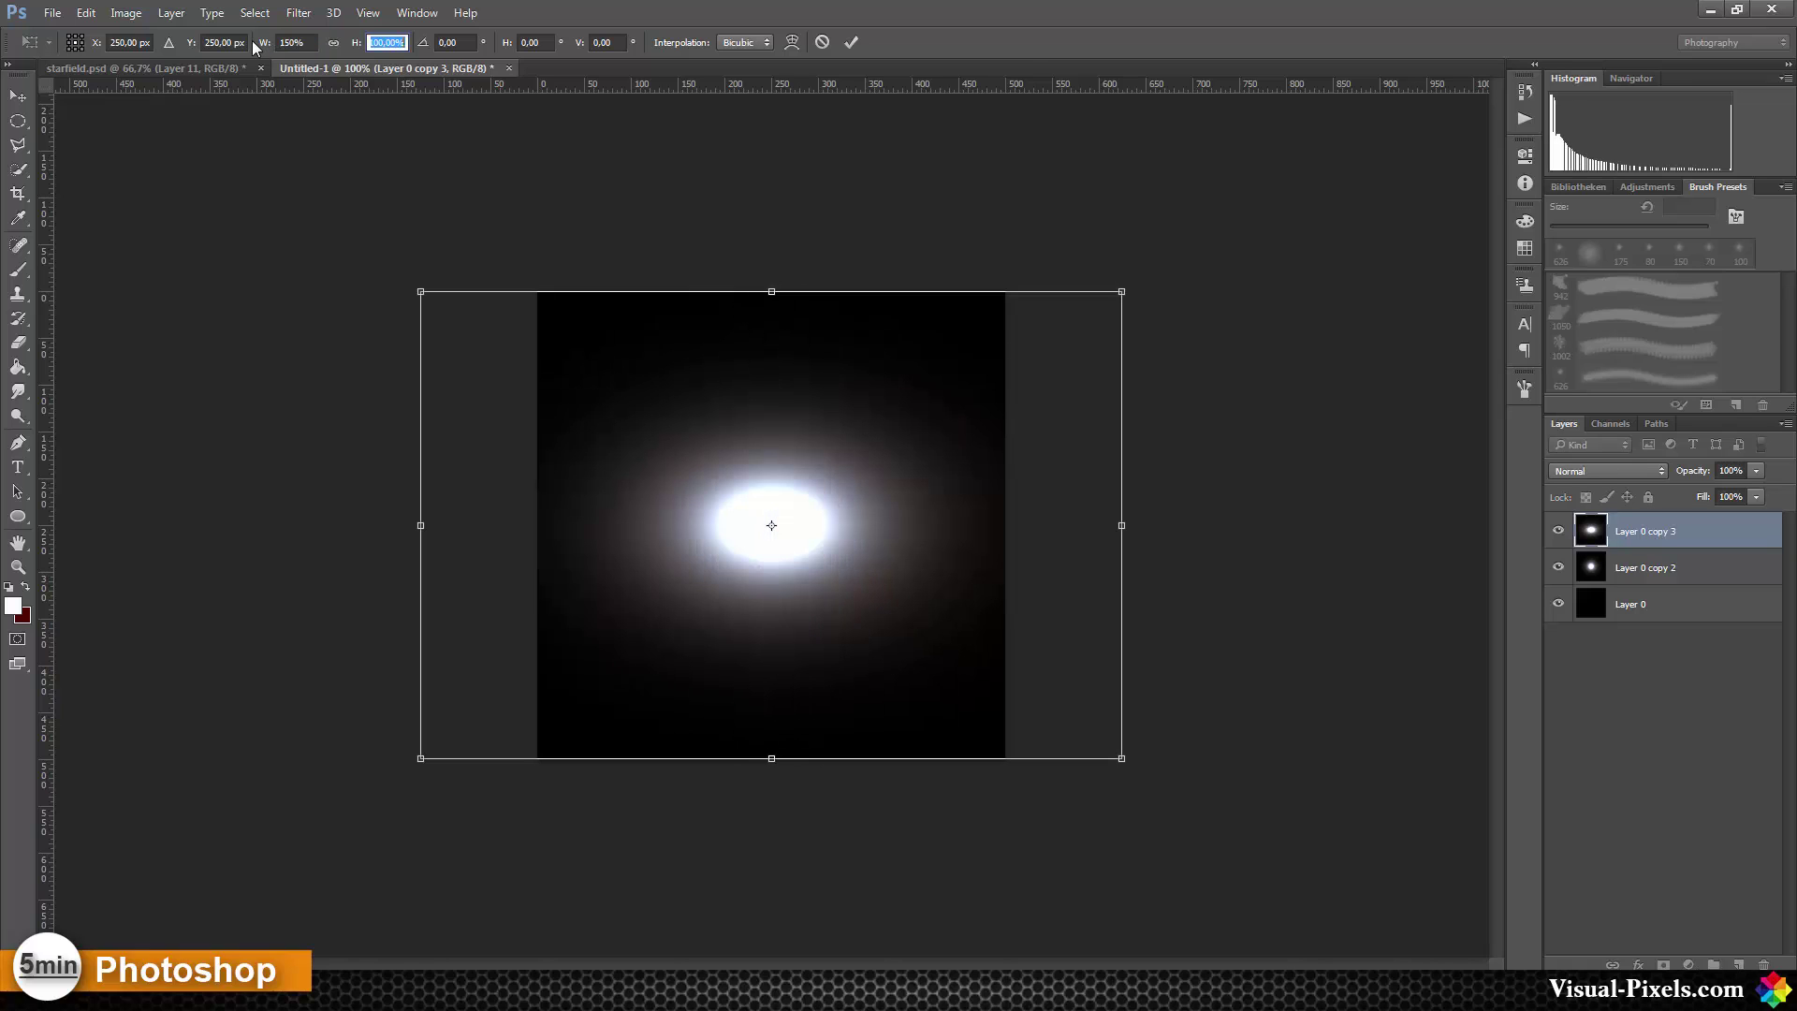
{"action": "type", "text": "5"}
{"action": "key", "text": "Return"}
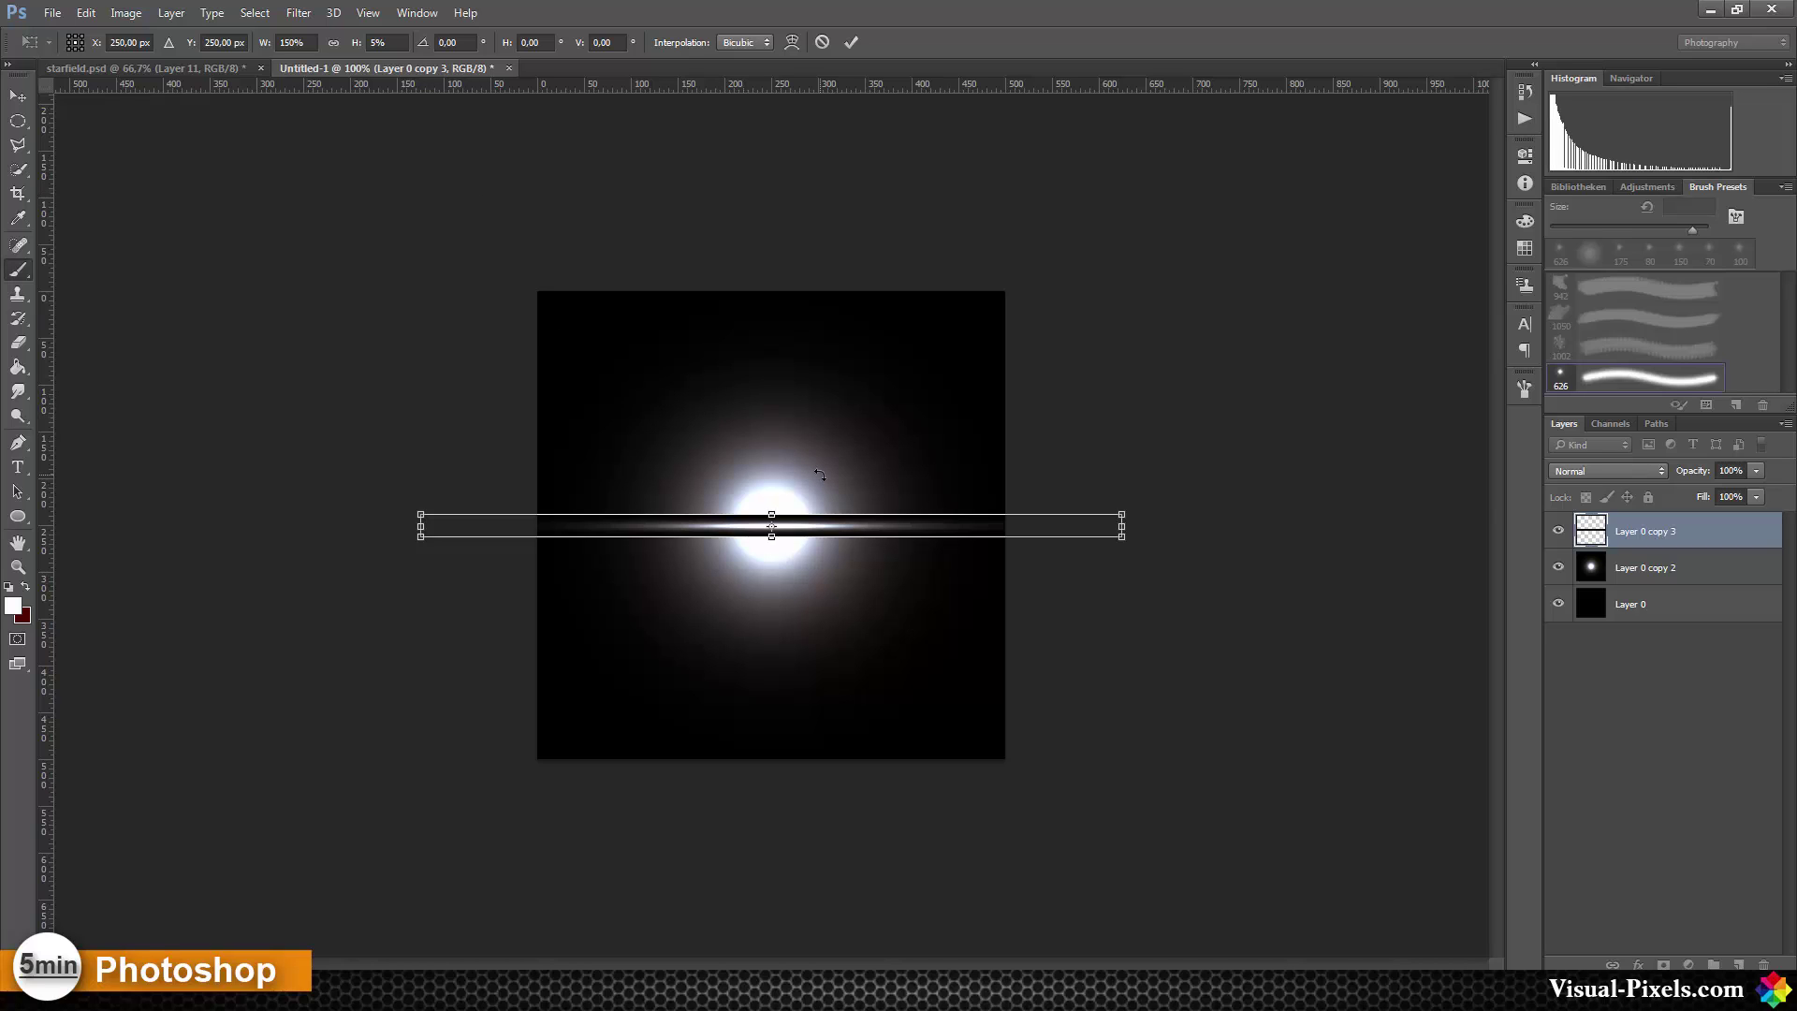
{"action": "key", "text": "Return"}
{"action": "key", "text": "b"}
{"action": "left_click", "coordinate": [1649, 472]}
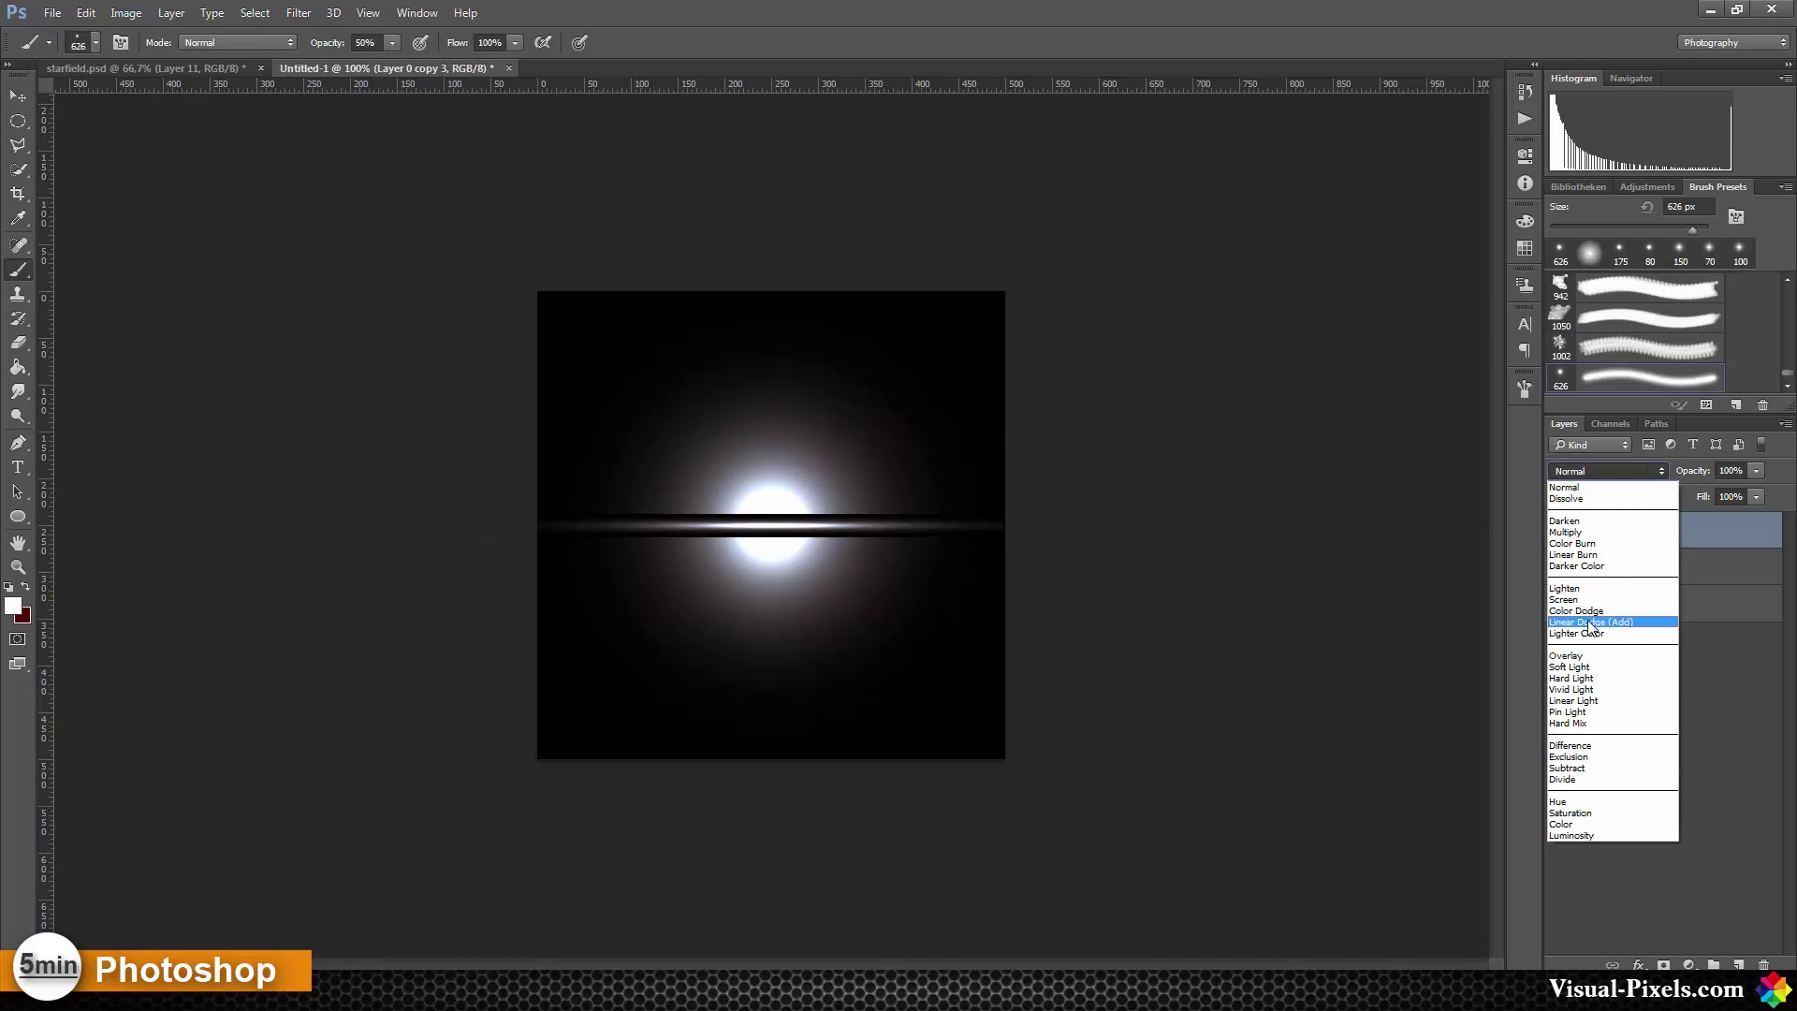
{"action": "left_click", "coordinate": [1590, 623]}
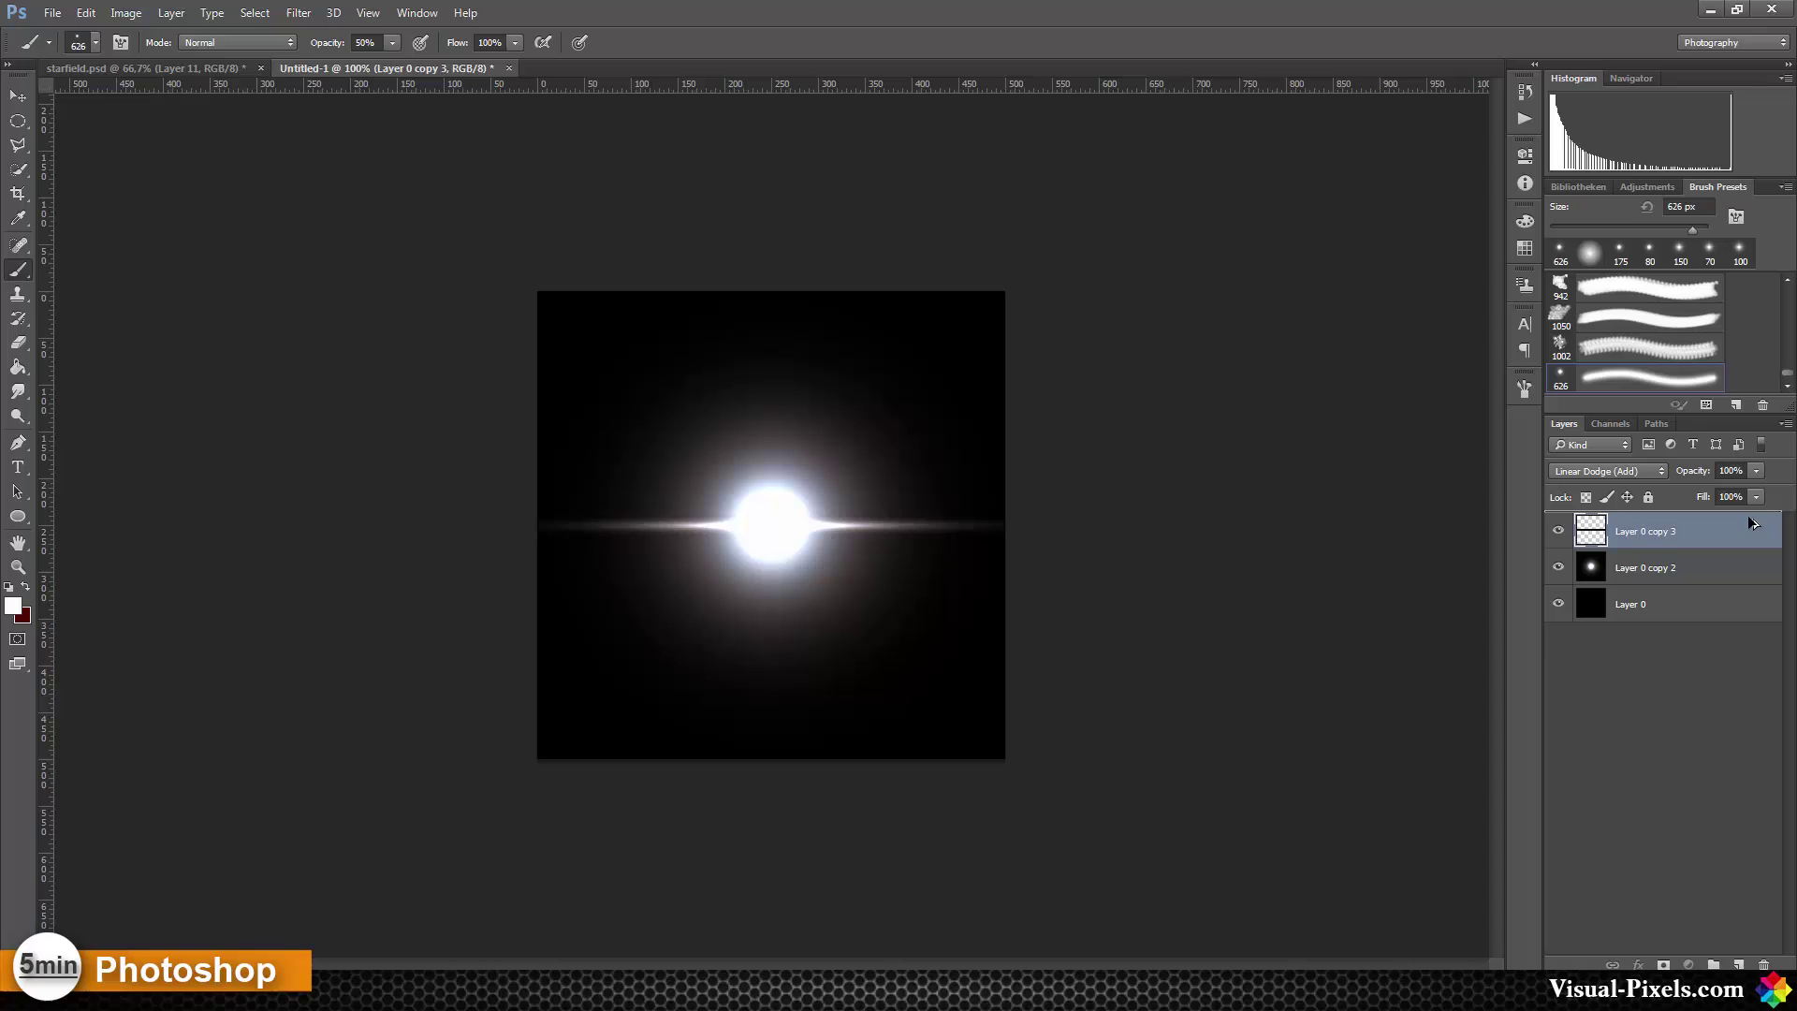
Duplicate the streak layer and rotate the copy 90° into a vertical beam
{"action": "key", "text": "ctrl+j"}
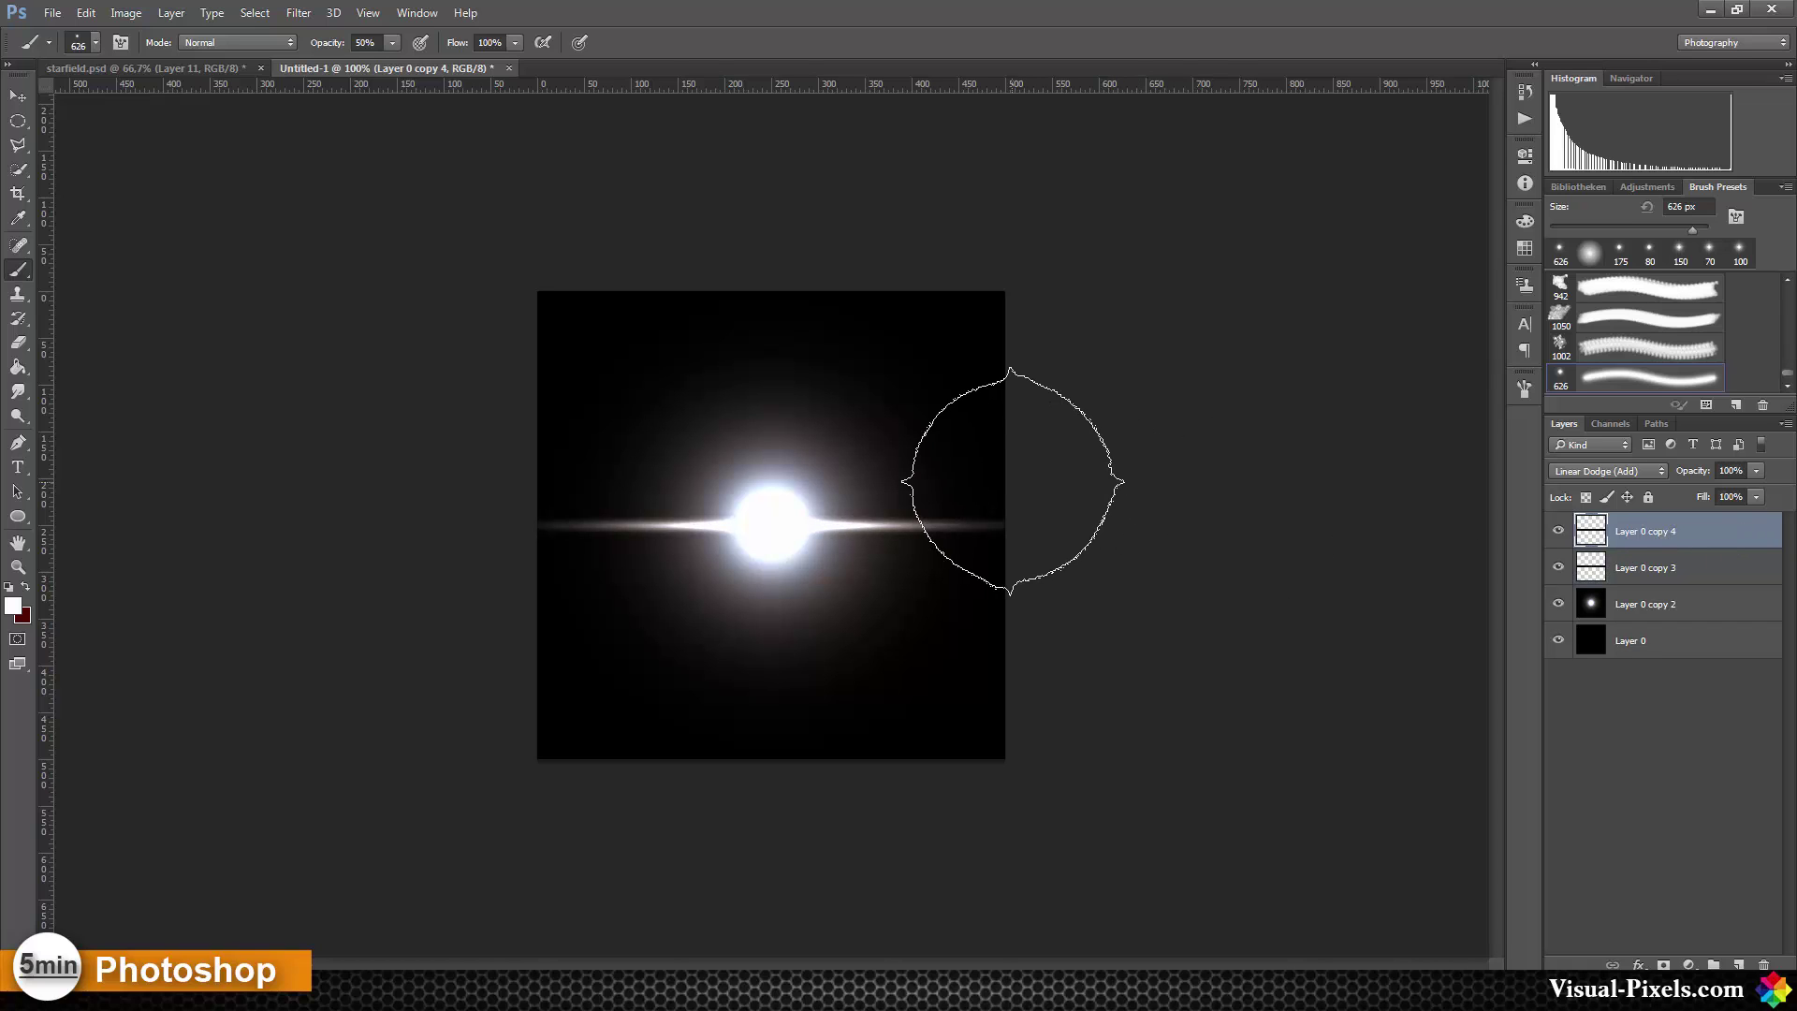
{"action": "key", "text": "ctrl+t"}
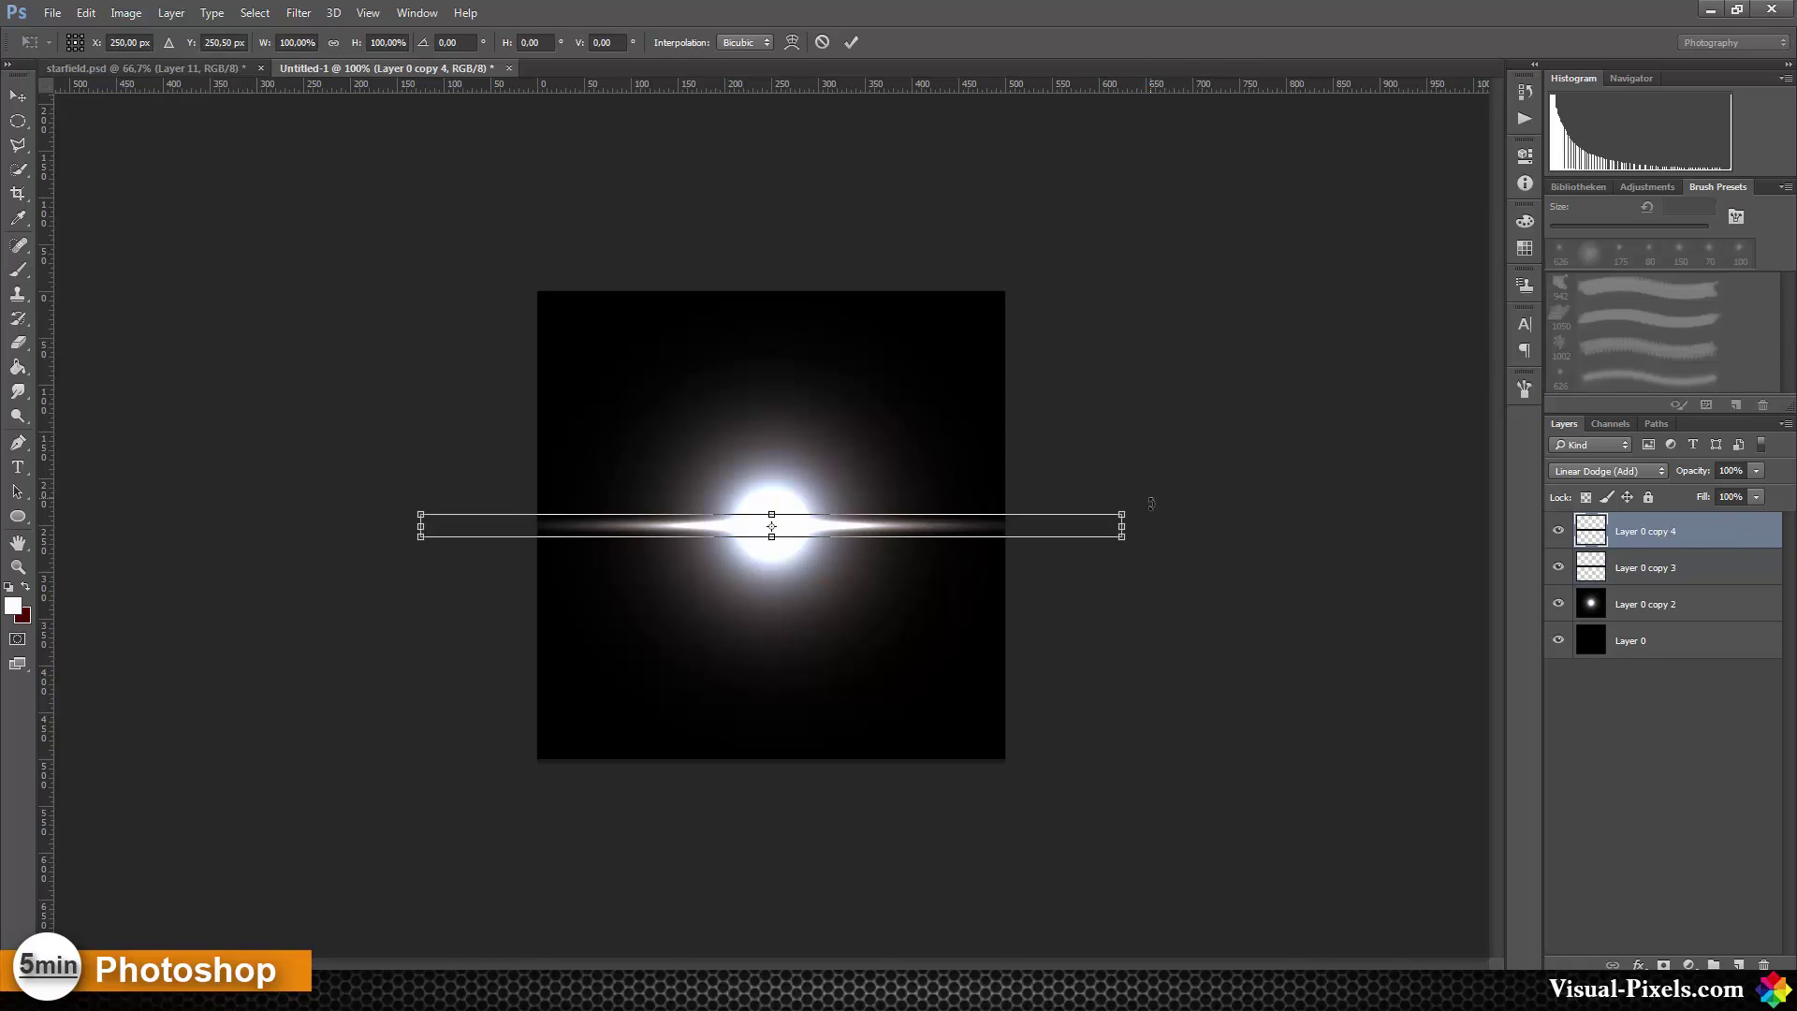
{"action": "mouse_move", "coordinate": [1150, 503]}
{"action": "left_mouse_down"}
{"action": "mouse_move", "coordinate": [1164, 628]}
{"action": "mouse_move", "coordinate": [997, 842]}
{"action": "mouse_move", "coordinate": [807, 894]}
{"action": "left_mouse_up"}
{"action": "key", "text": "Return"}
{"action": "key", "text": "b"}
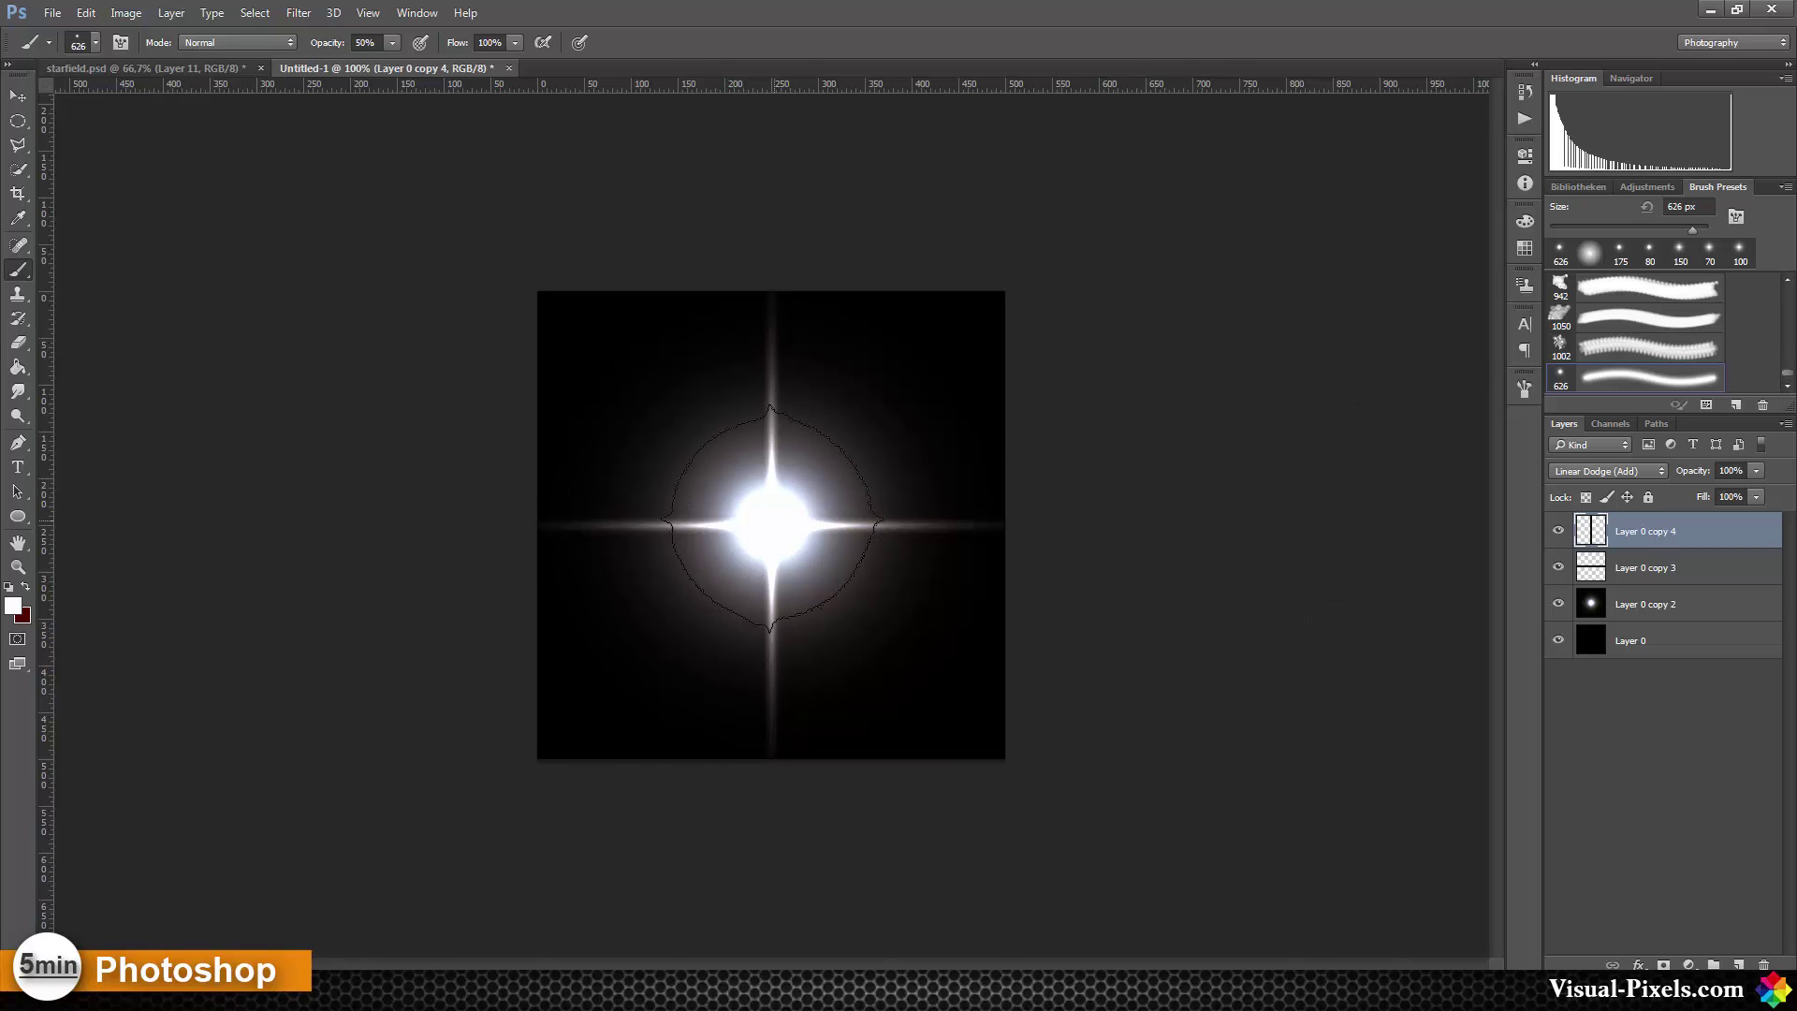
Select Layer 0 copy 2 and duplicate it into Layer 0 copy 5, ready to transform
{"action": "left_click", "coordinate": [1685, 608]}
{"action": "key", "text": "ctrl+j"}
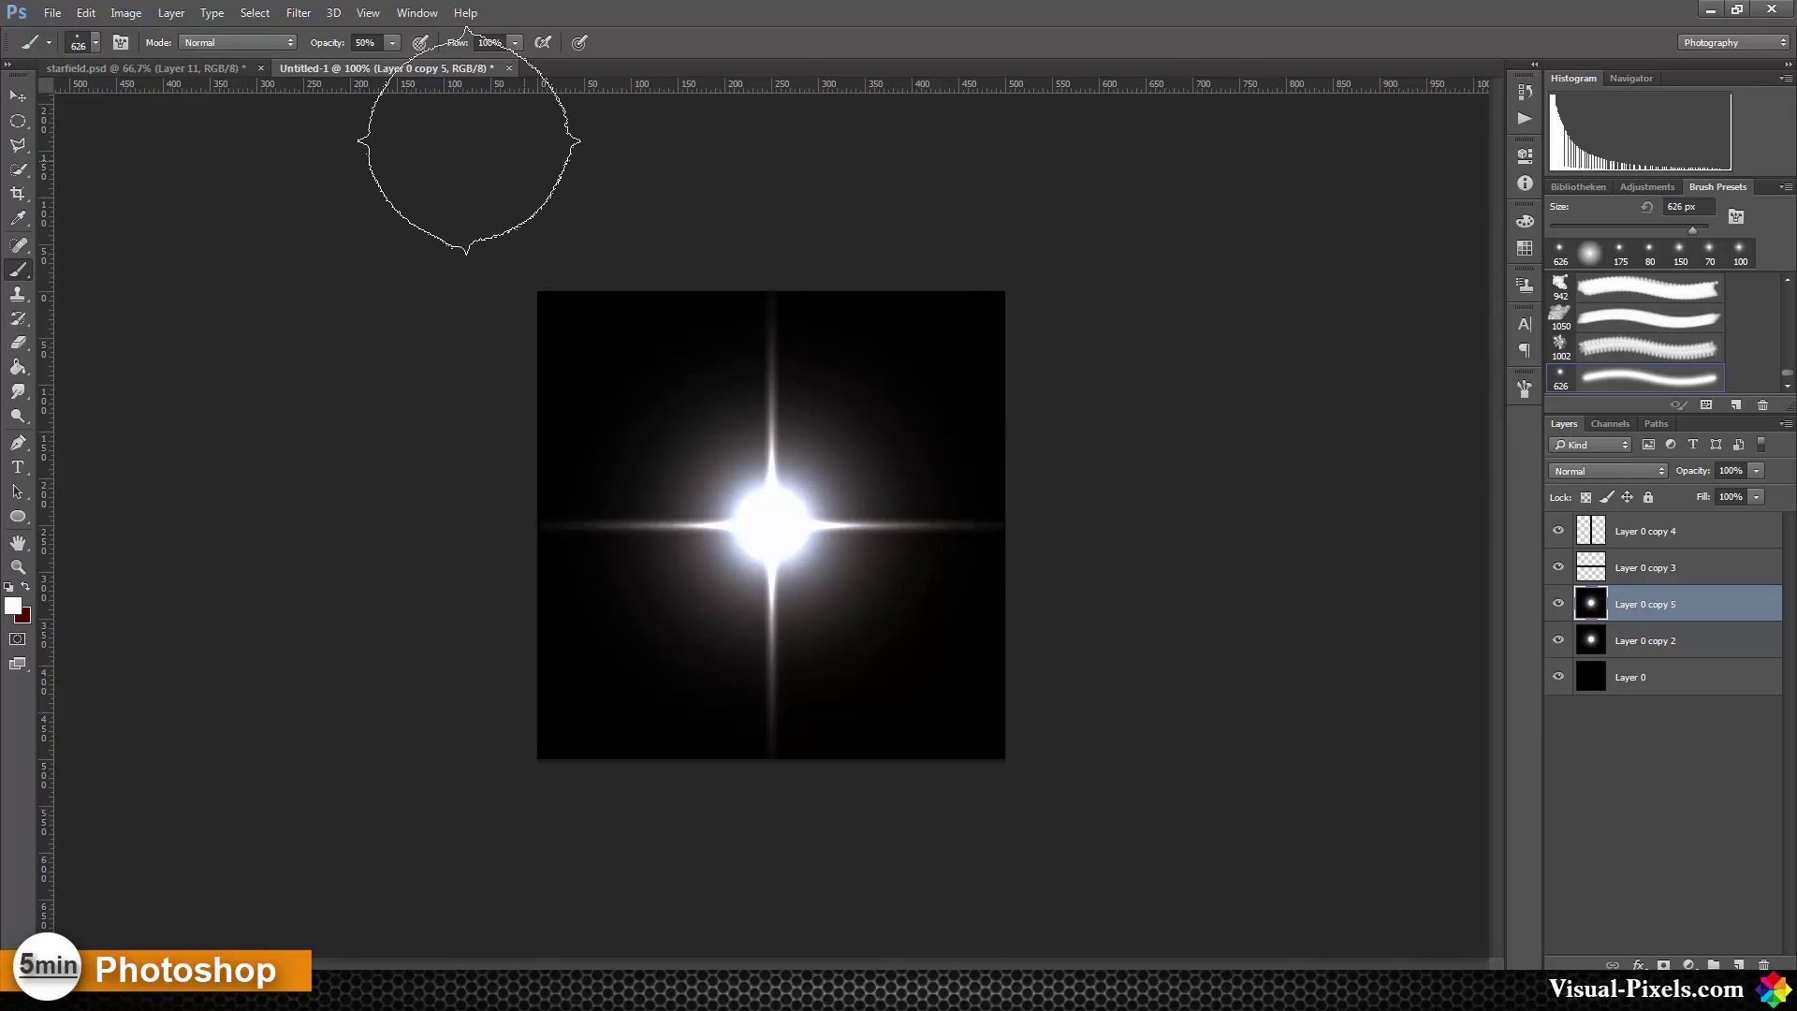
{"action": "key", "text": "ctrl+t"}
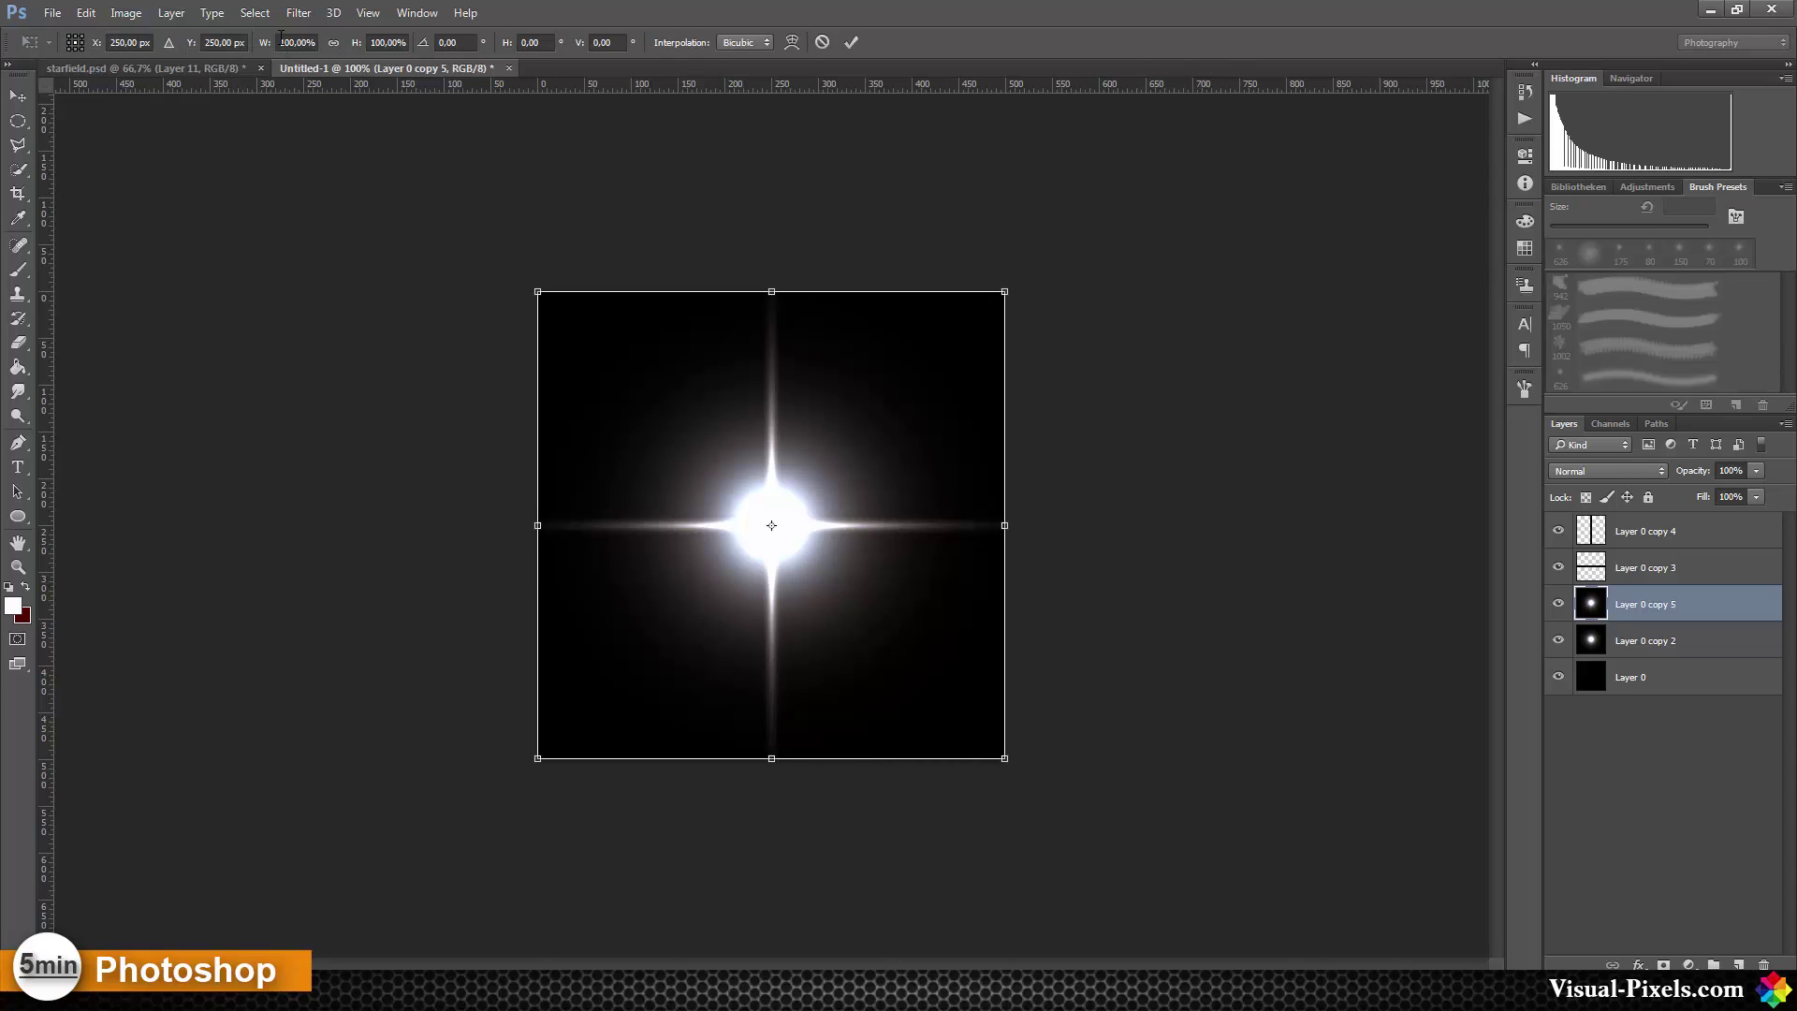
Scale the new glow copy to 150% width and 150% height
{"action": "left_click", "coordinate": [280, 37]}
{"action": "type", "text": "150"}
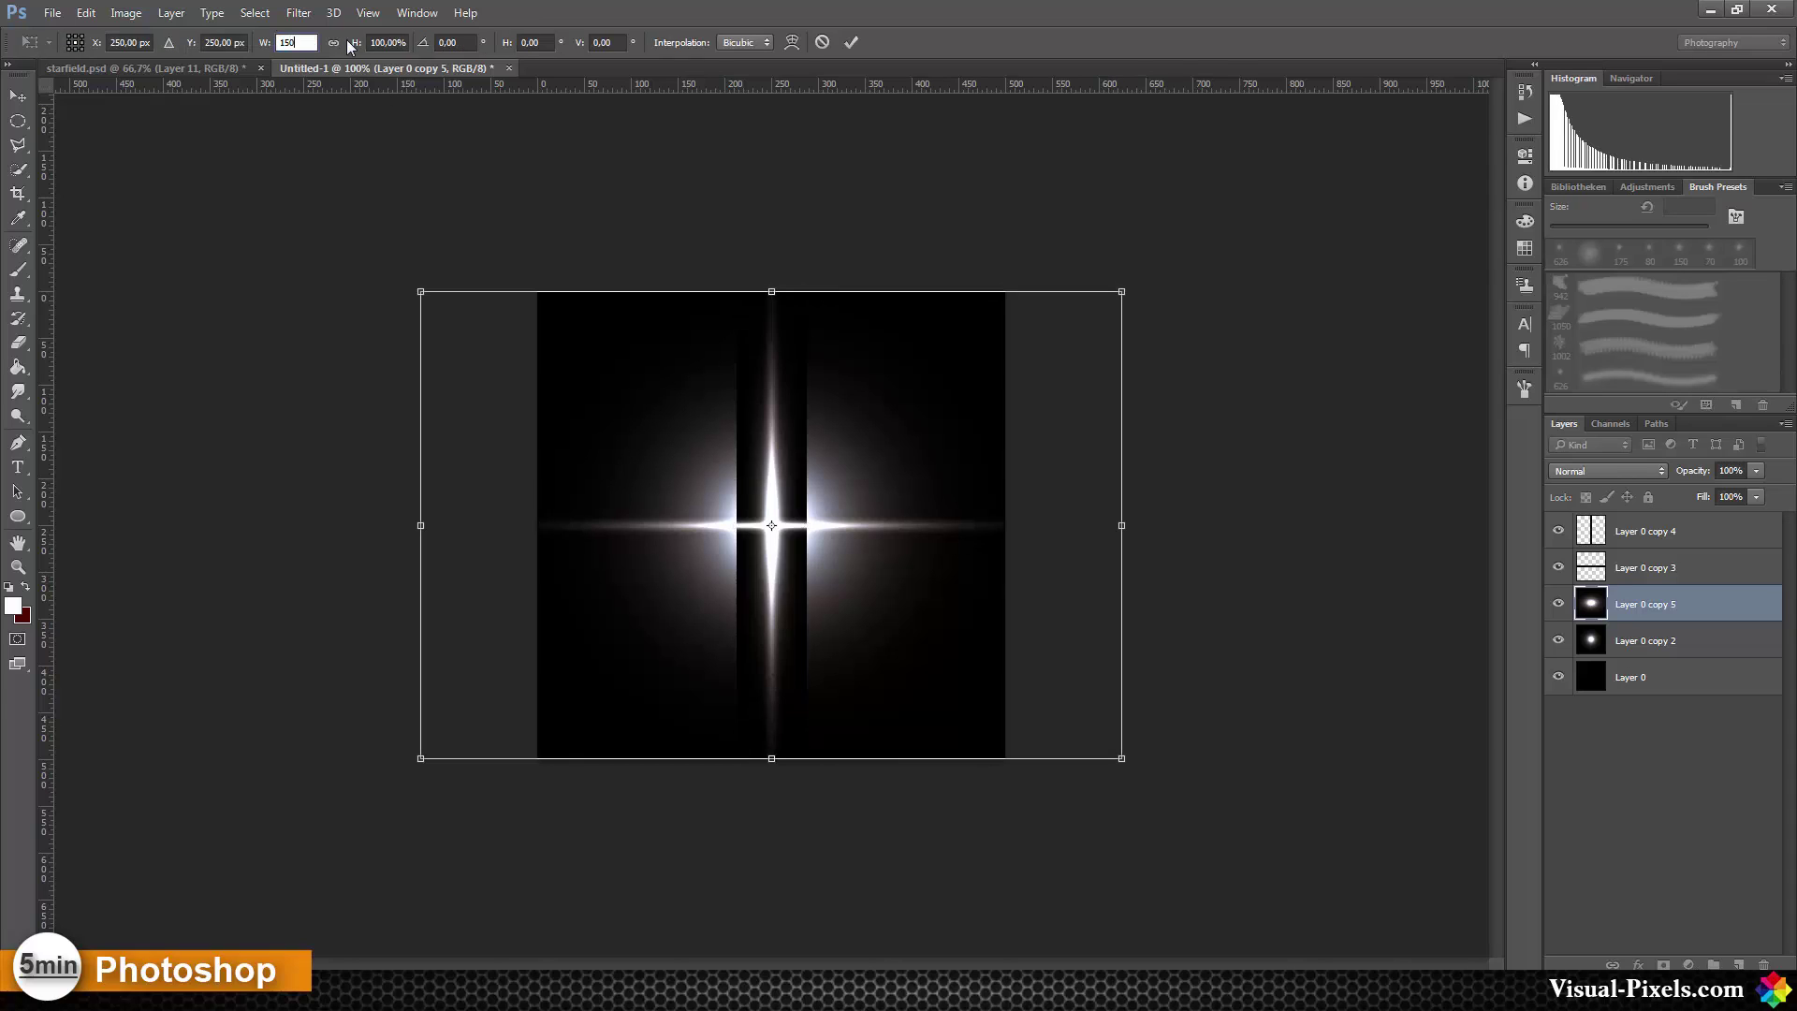
{"action": "key", "text": "Tab"}
{"action": "type", "text": "150"}
{"action": "key", "text": "Return"}
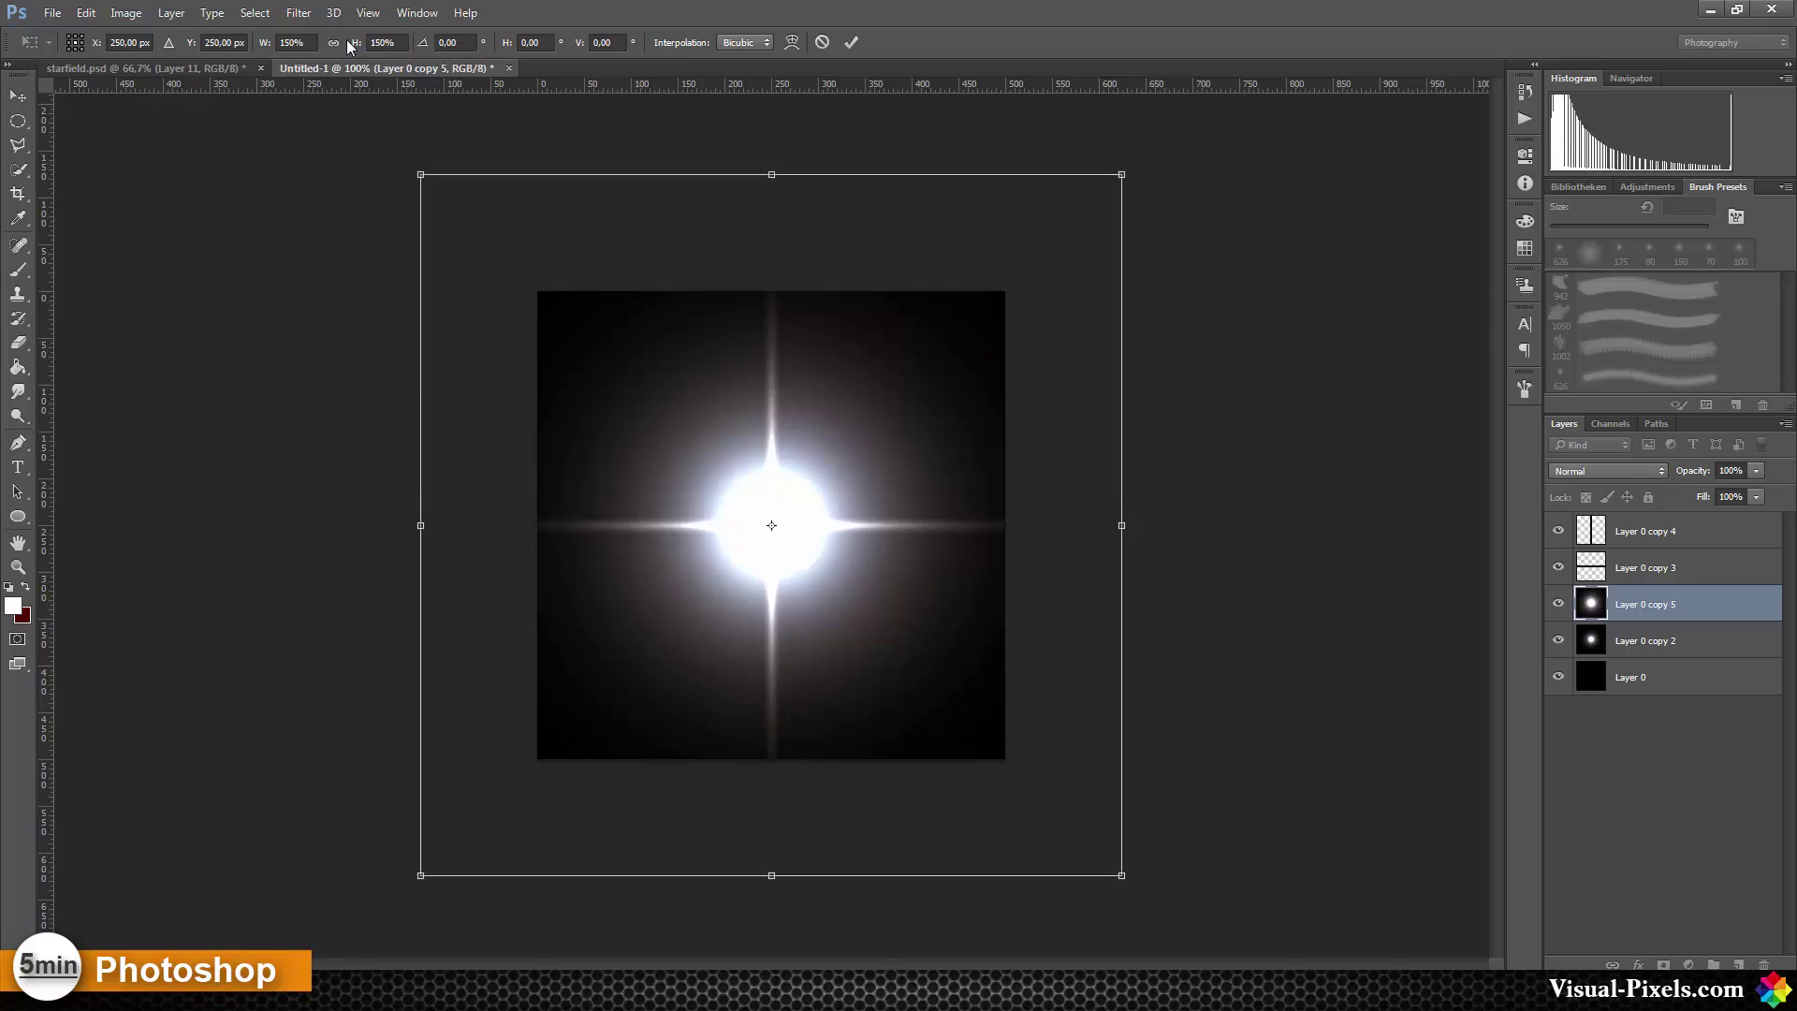
{"action": "key", "text": "b"}
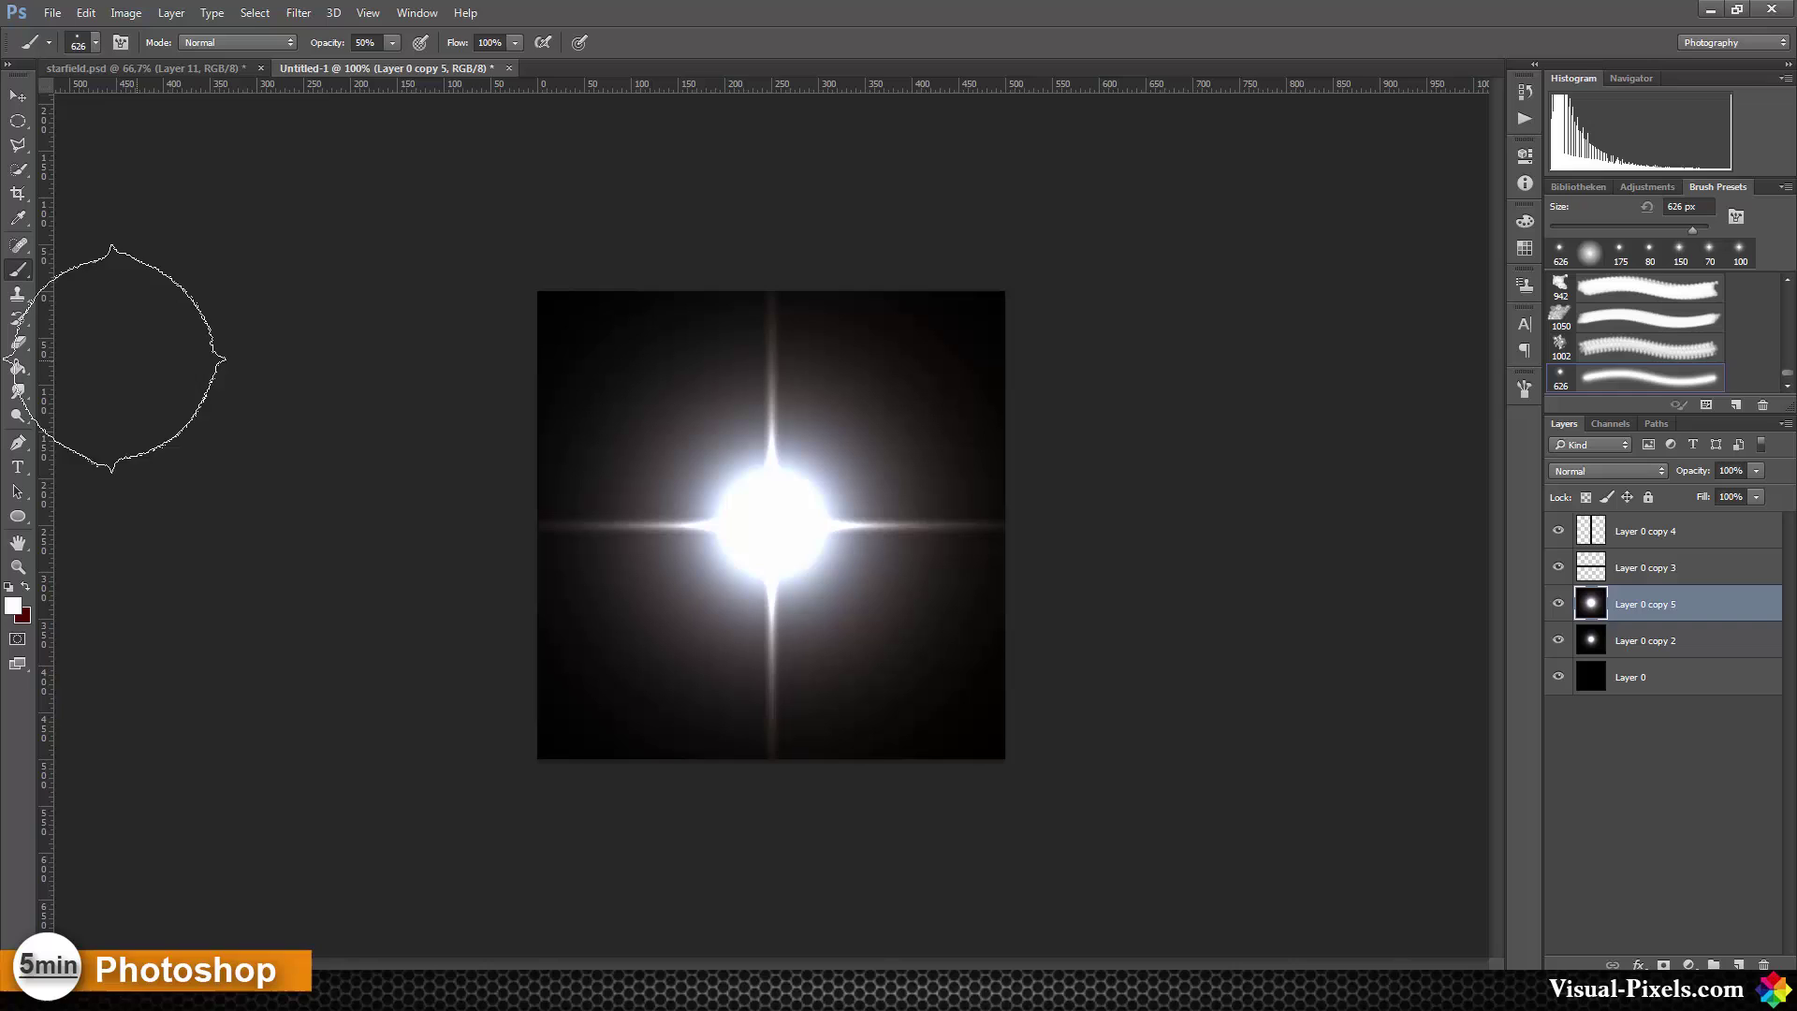
Erase the star's central glow twice with a soft round Eraser tip
{"action": "left_click", "coordinate": [21, 351]}
{"action": "left_click", "coordinate": [1590, 253]}
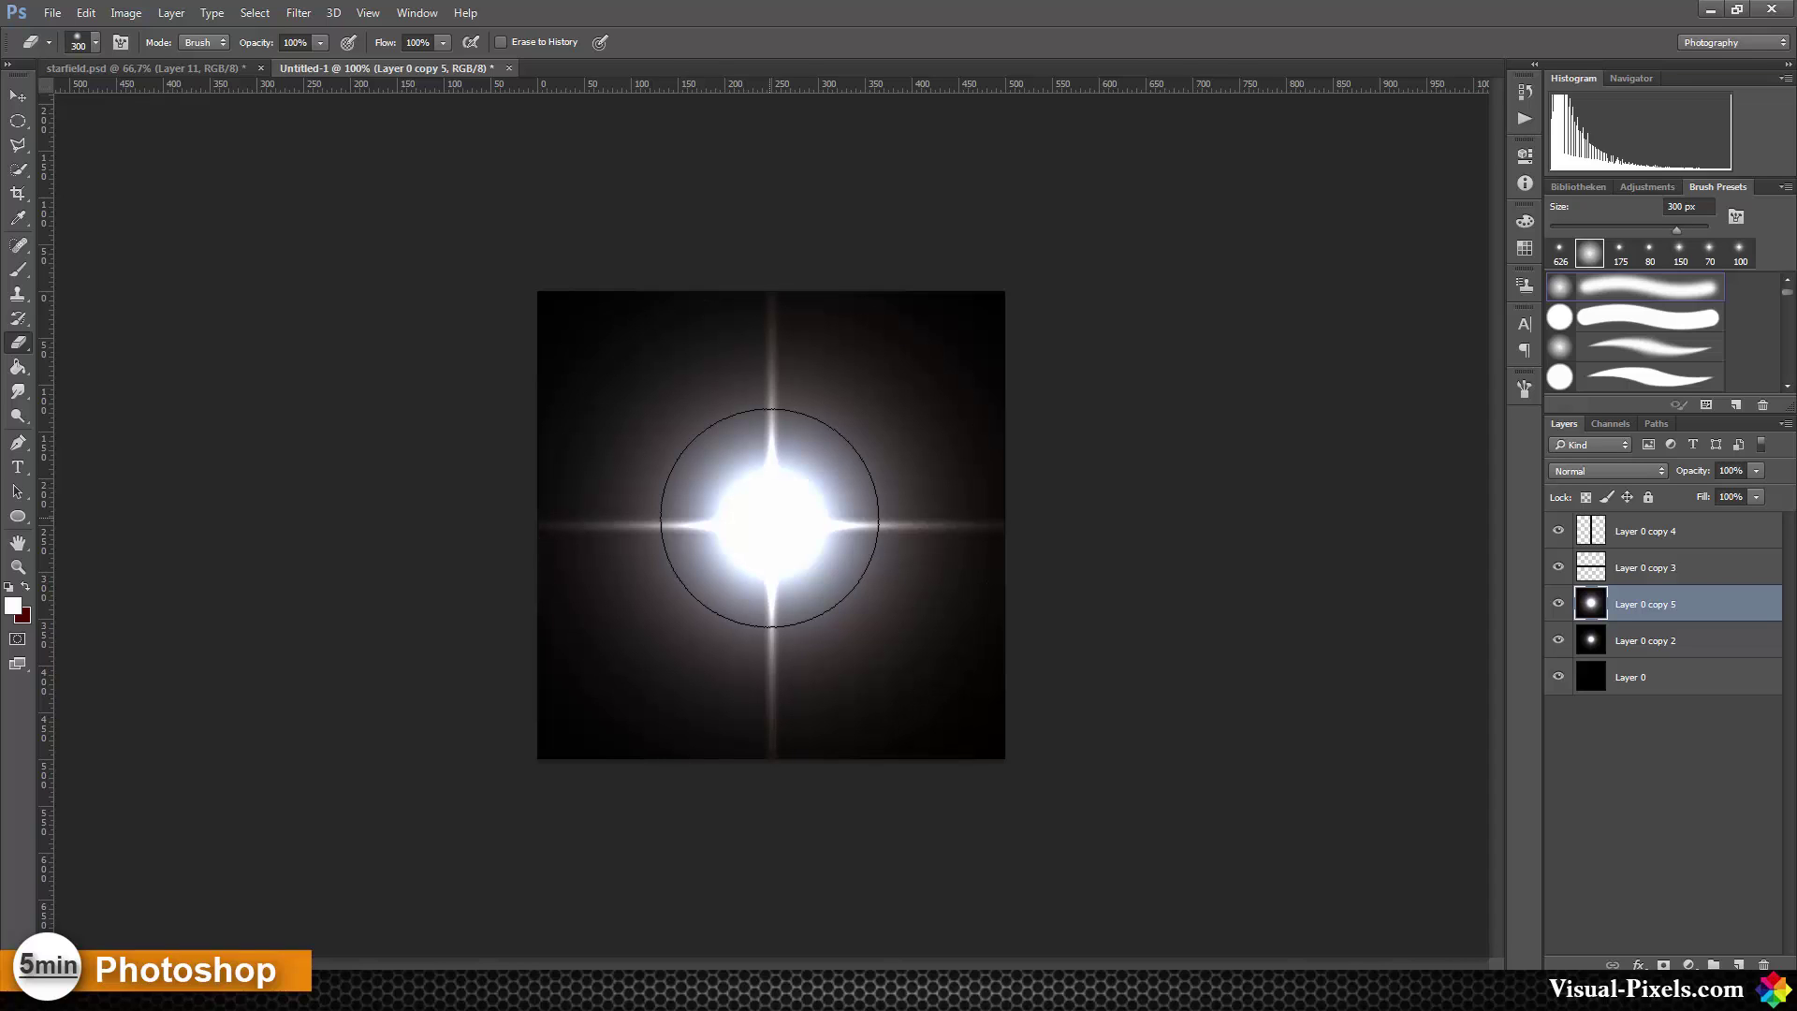
{"action": "left_click", "coordinate": [769, 518]}
{"action": "left_click", "coordinate": [769, 518]}
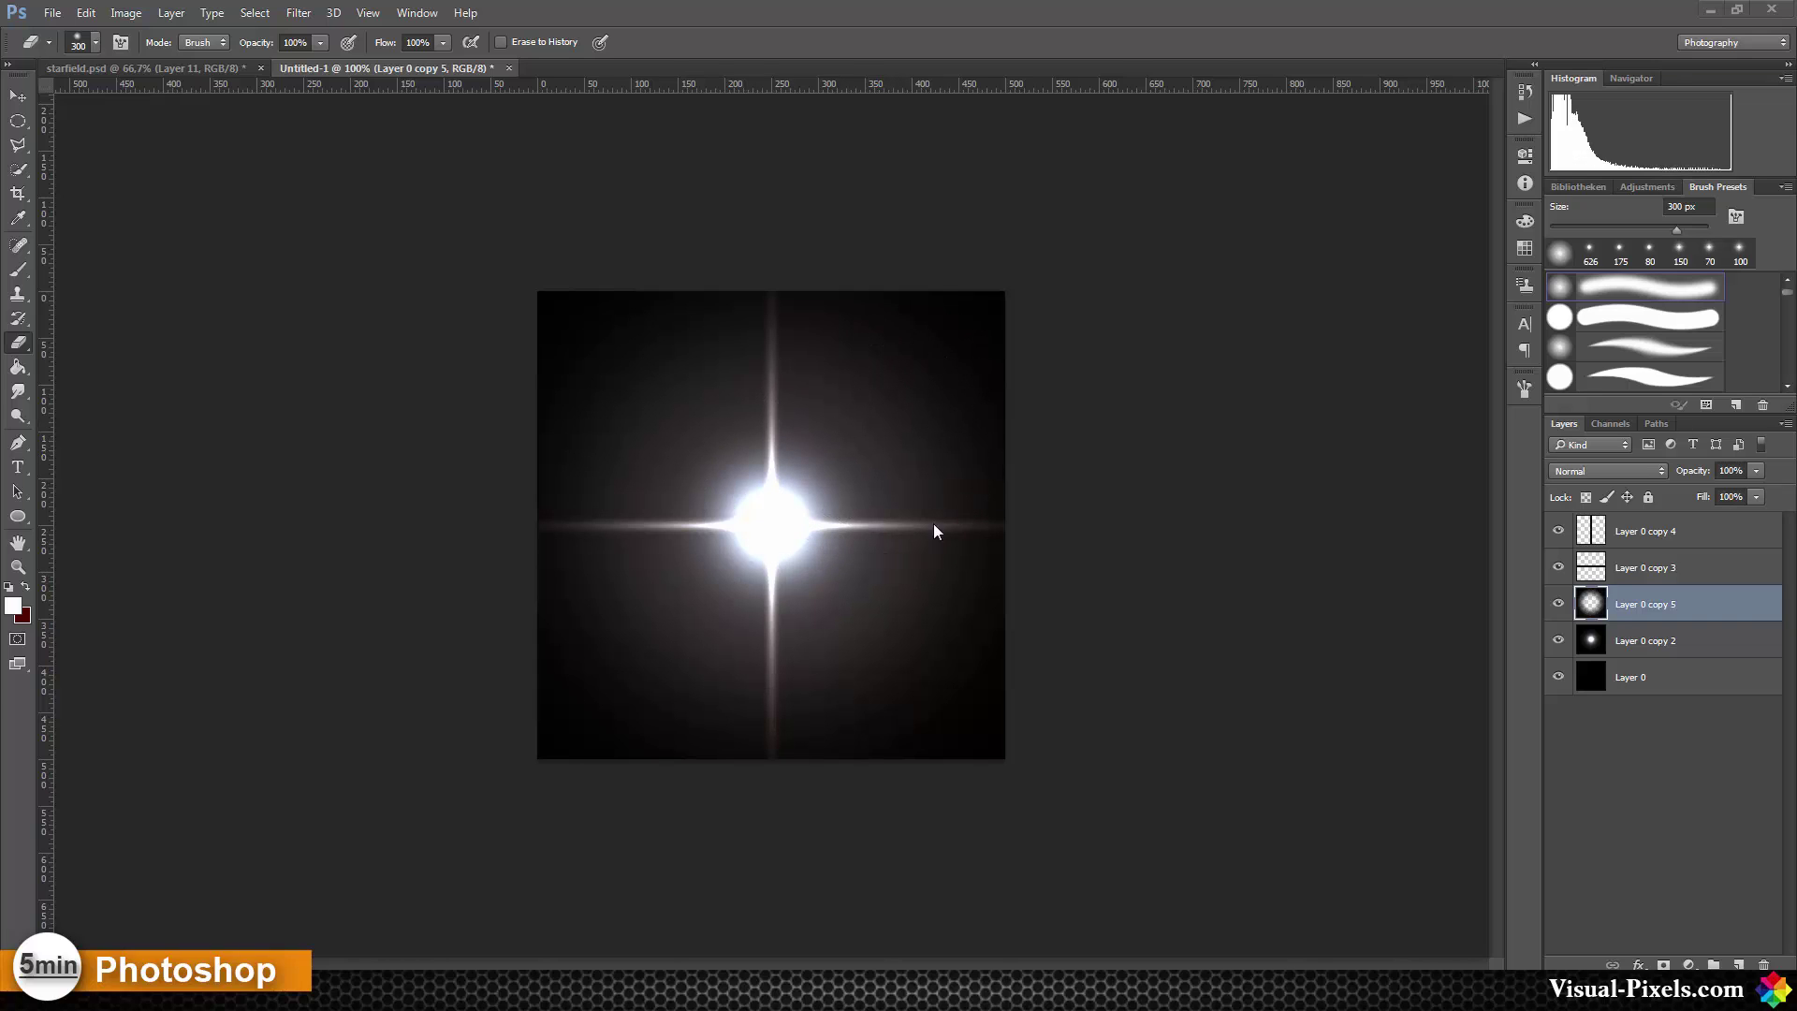
Resize the canvas from 500 to 650 × 650 pixels with Canvas Size
{"action": "left_click", "coordinate": [106, 15]}
{"action": "mouse_move", "coordinate": [87, 17]}
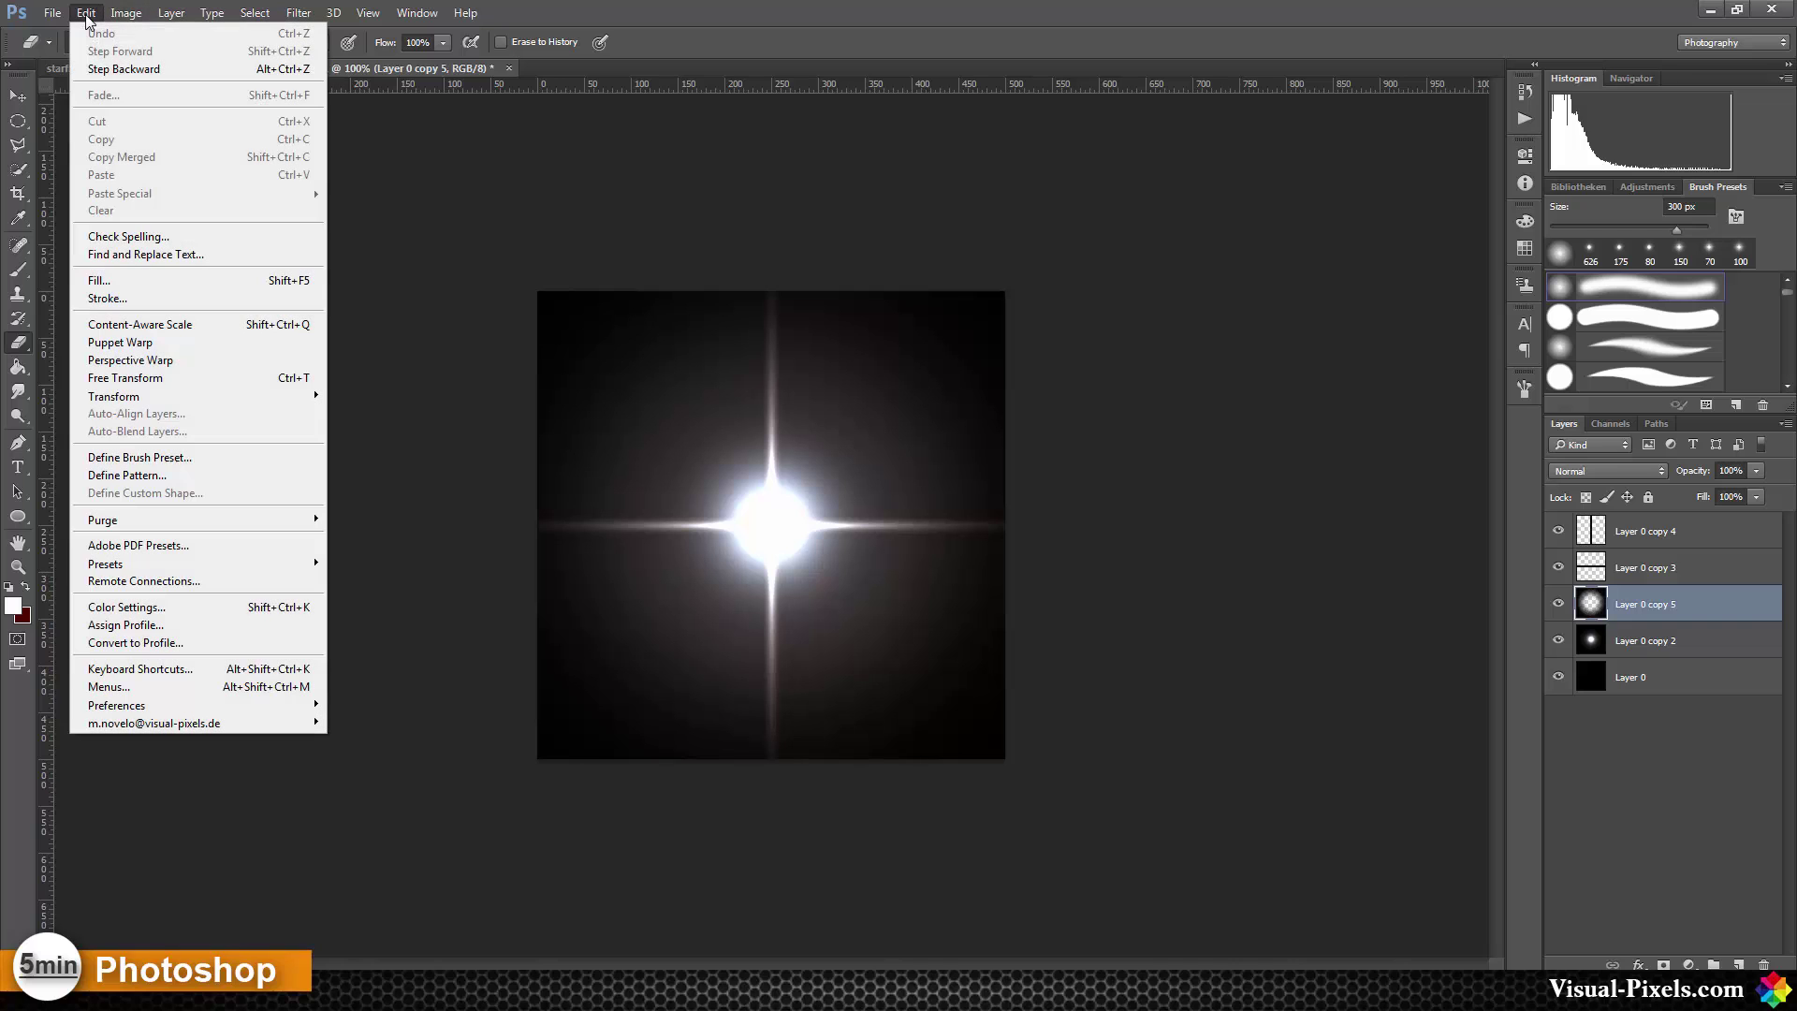
{"action": "left_click", "coordinate": [223, 167]}
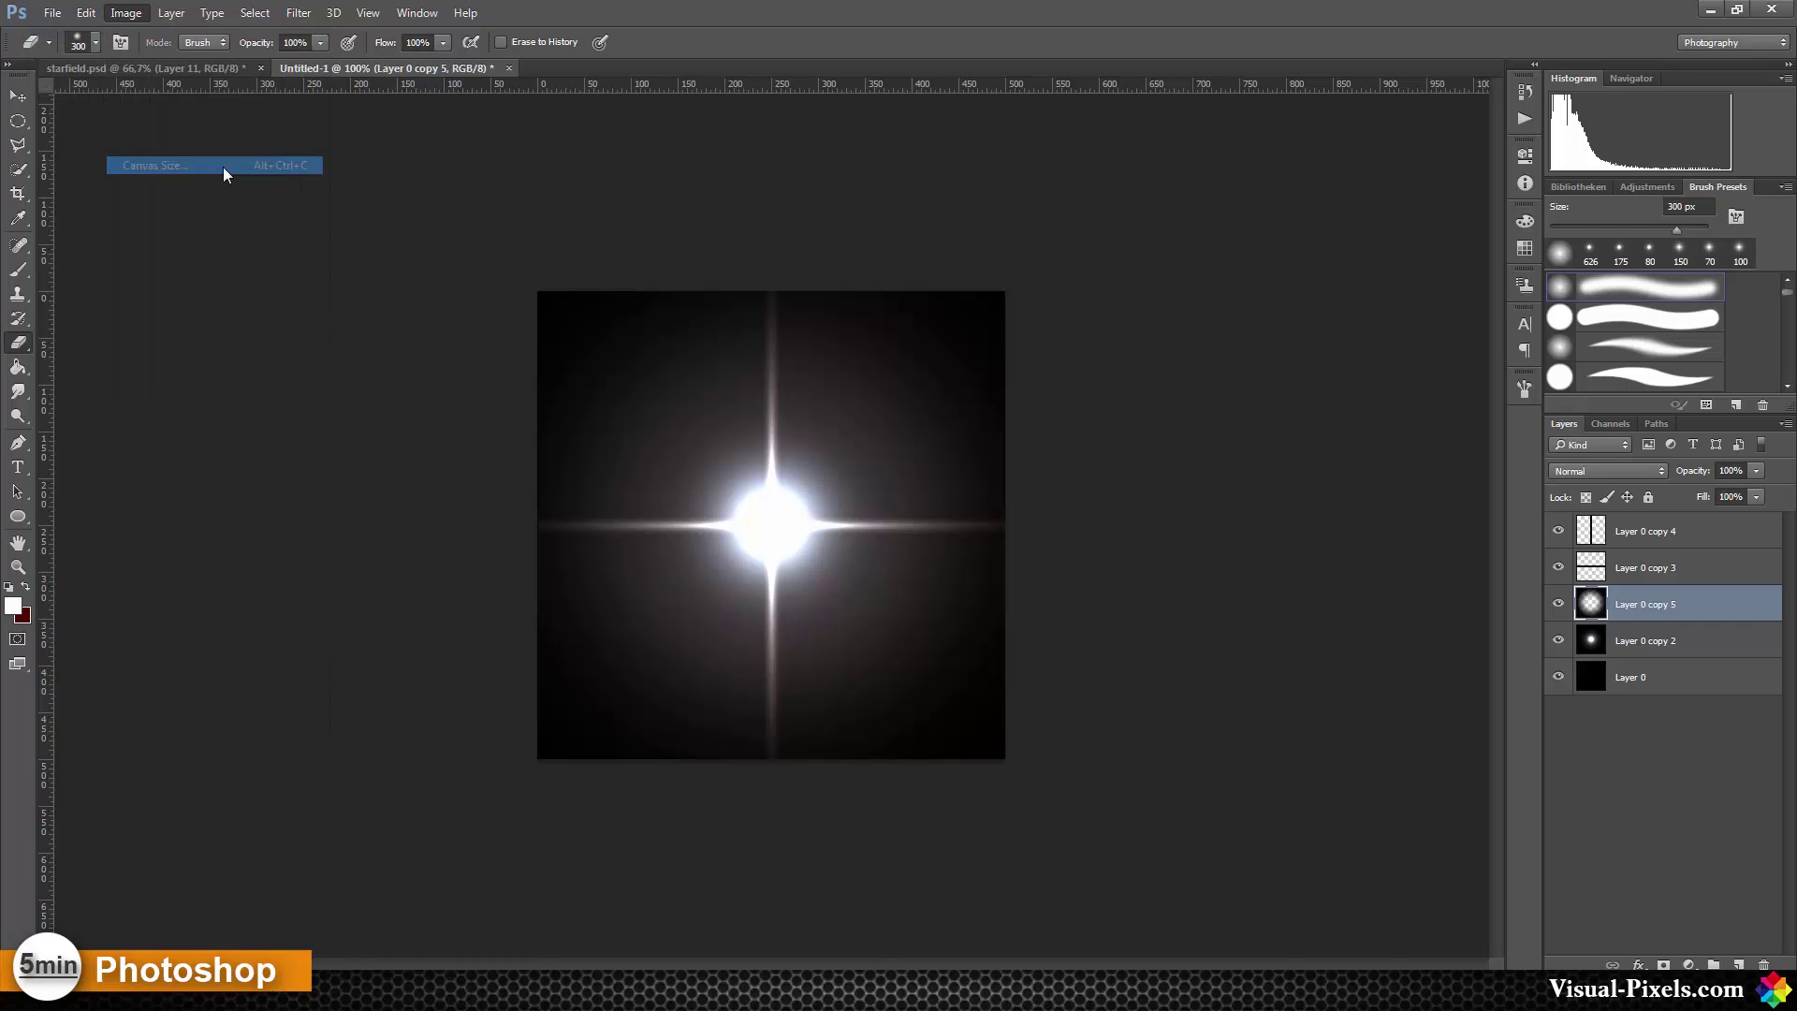
{"action": "double_click", "coordinate": [899, 345]}
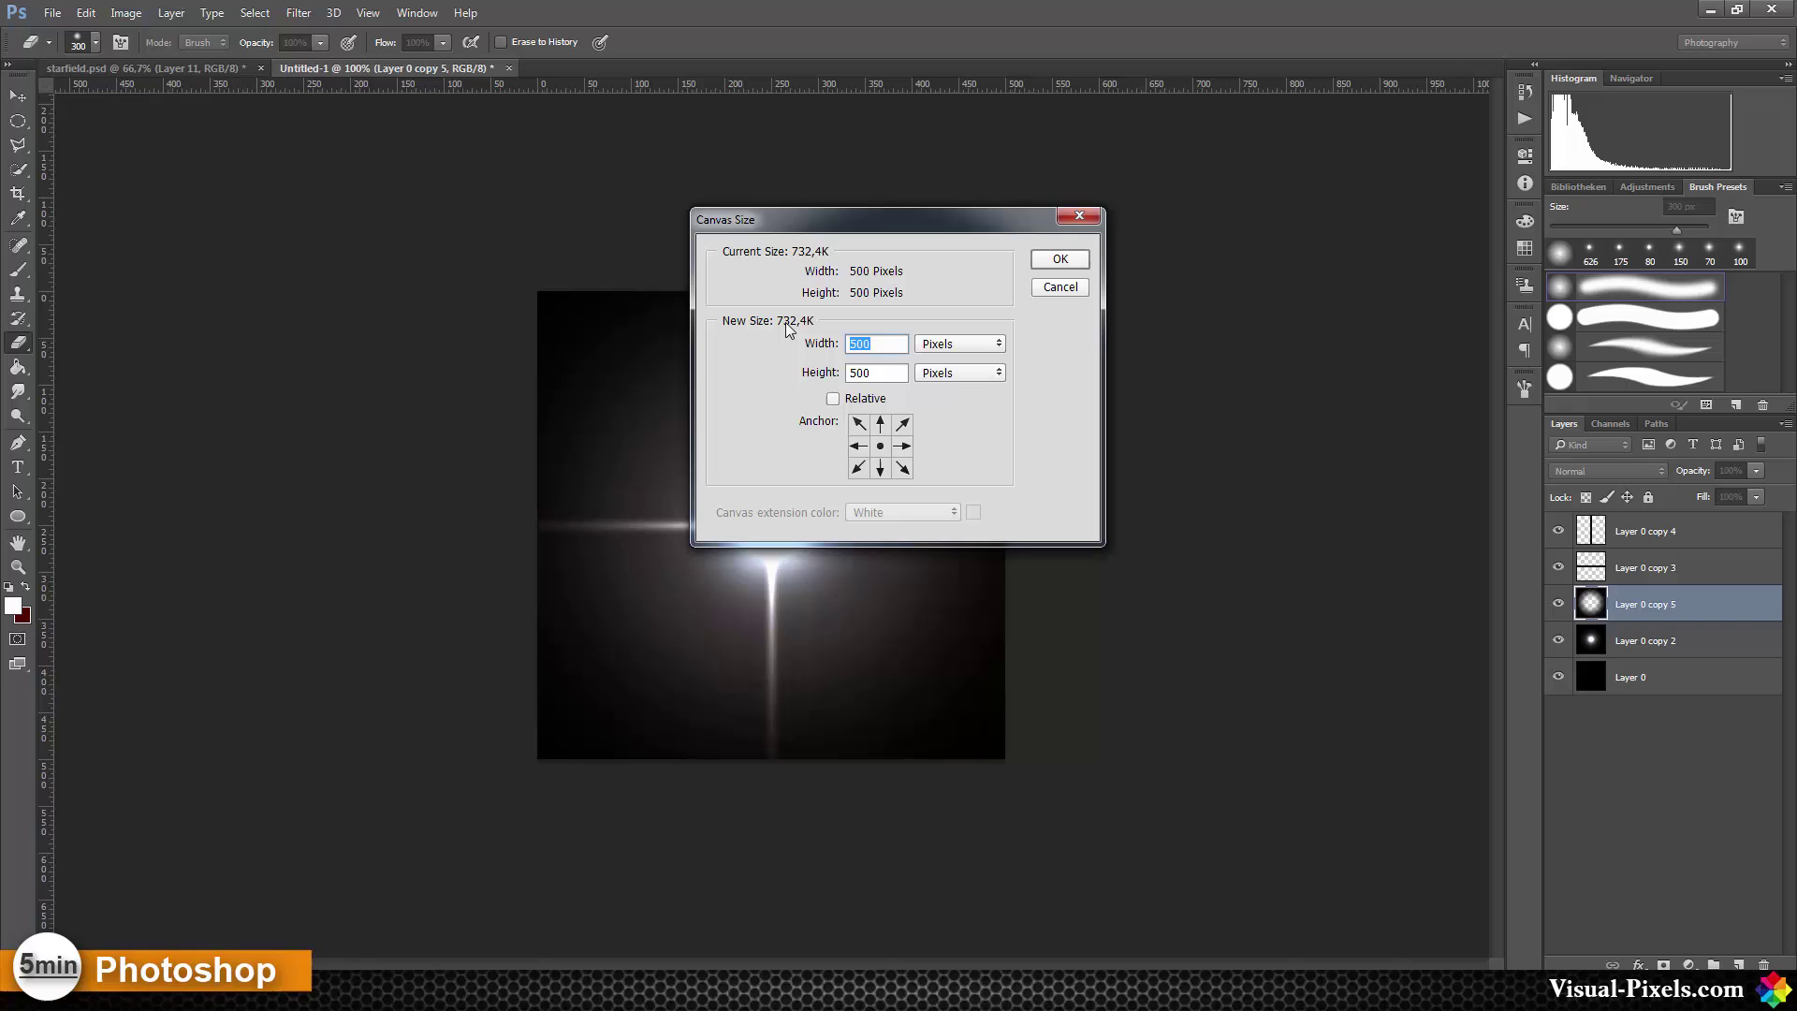
{"action": "type", "text": "650"}
{"action": "key", "text": "Tab"}
{"action": "type", "text": "6"}
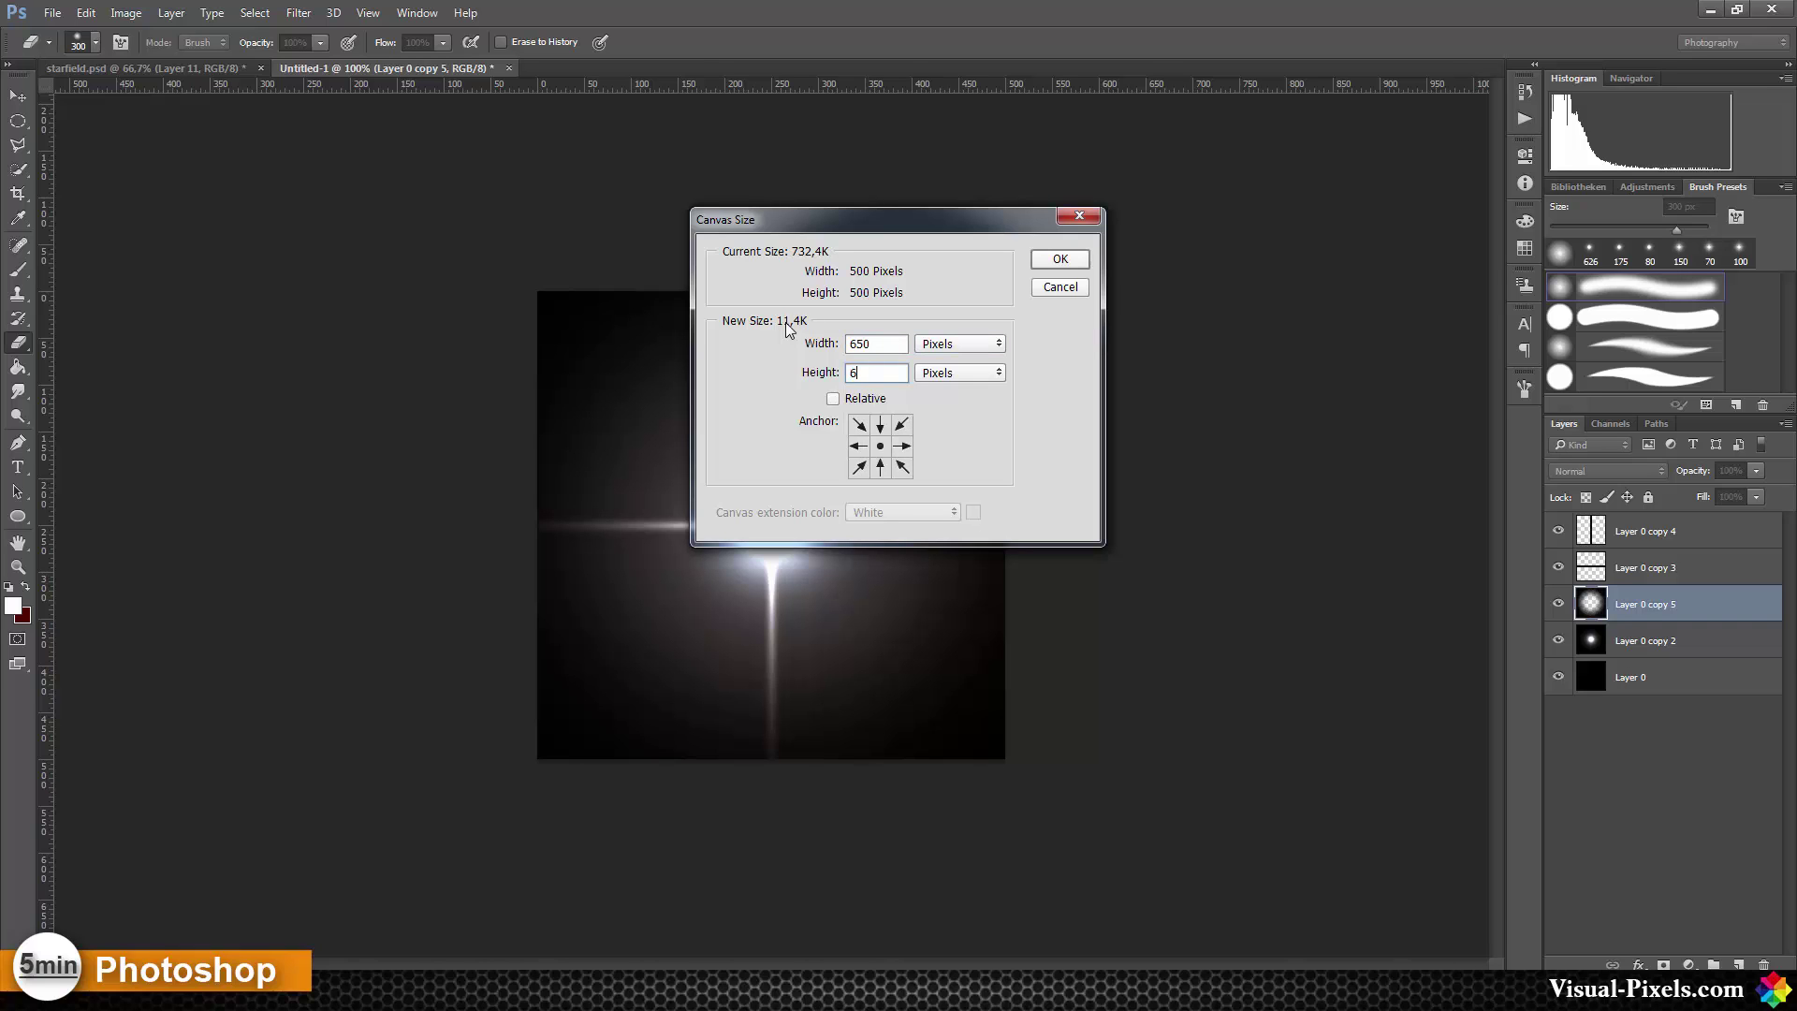
{"action": "type", "text": "50"}
{"action": "key", "text": "Return"}
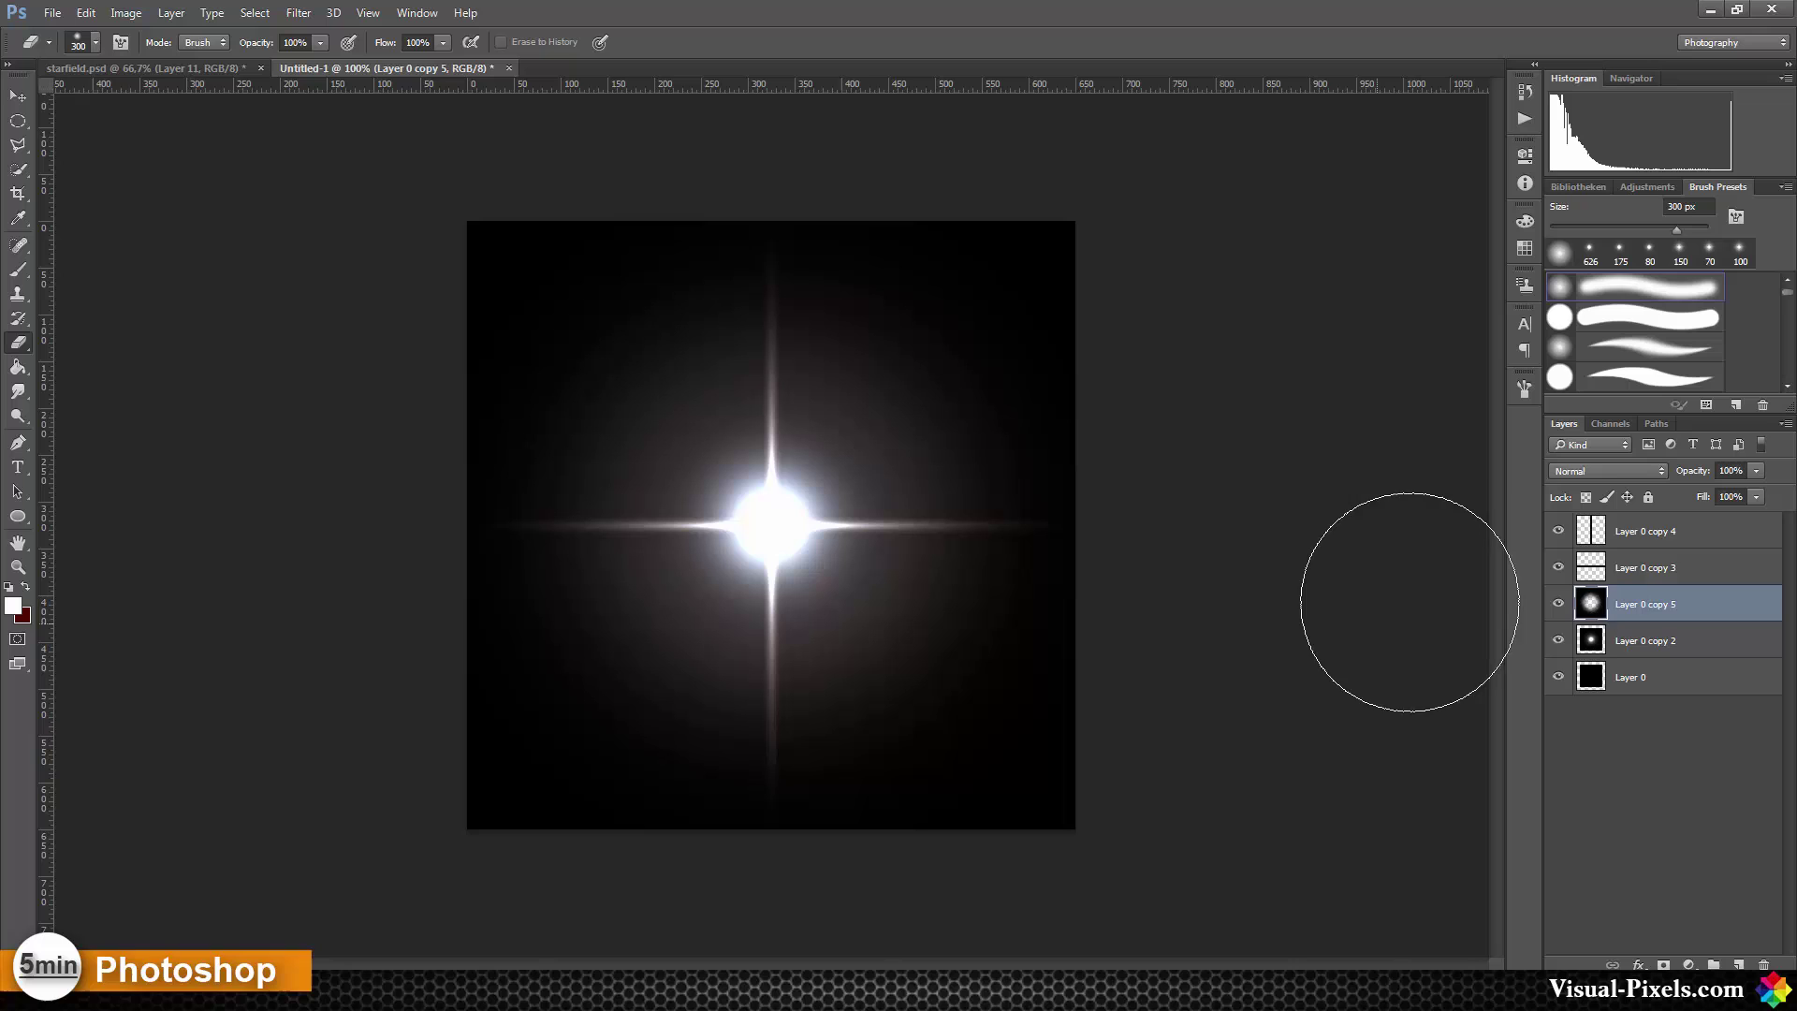
Select the bottom black Layer 0, reset colours to default black and white, and choose the Paint Bucket
{"action": "left_click", "coordinate": [1677, 541]}
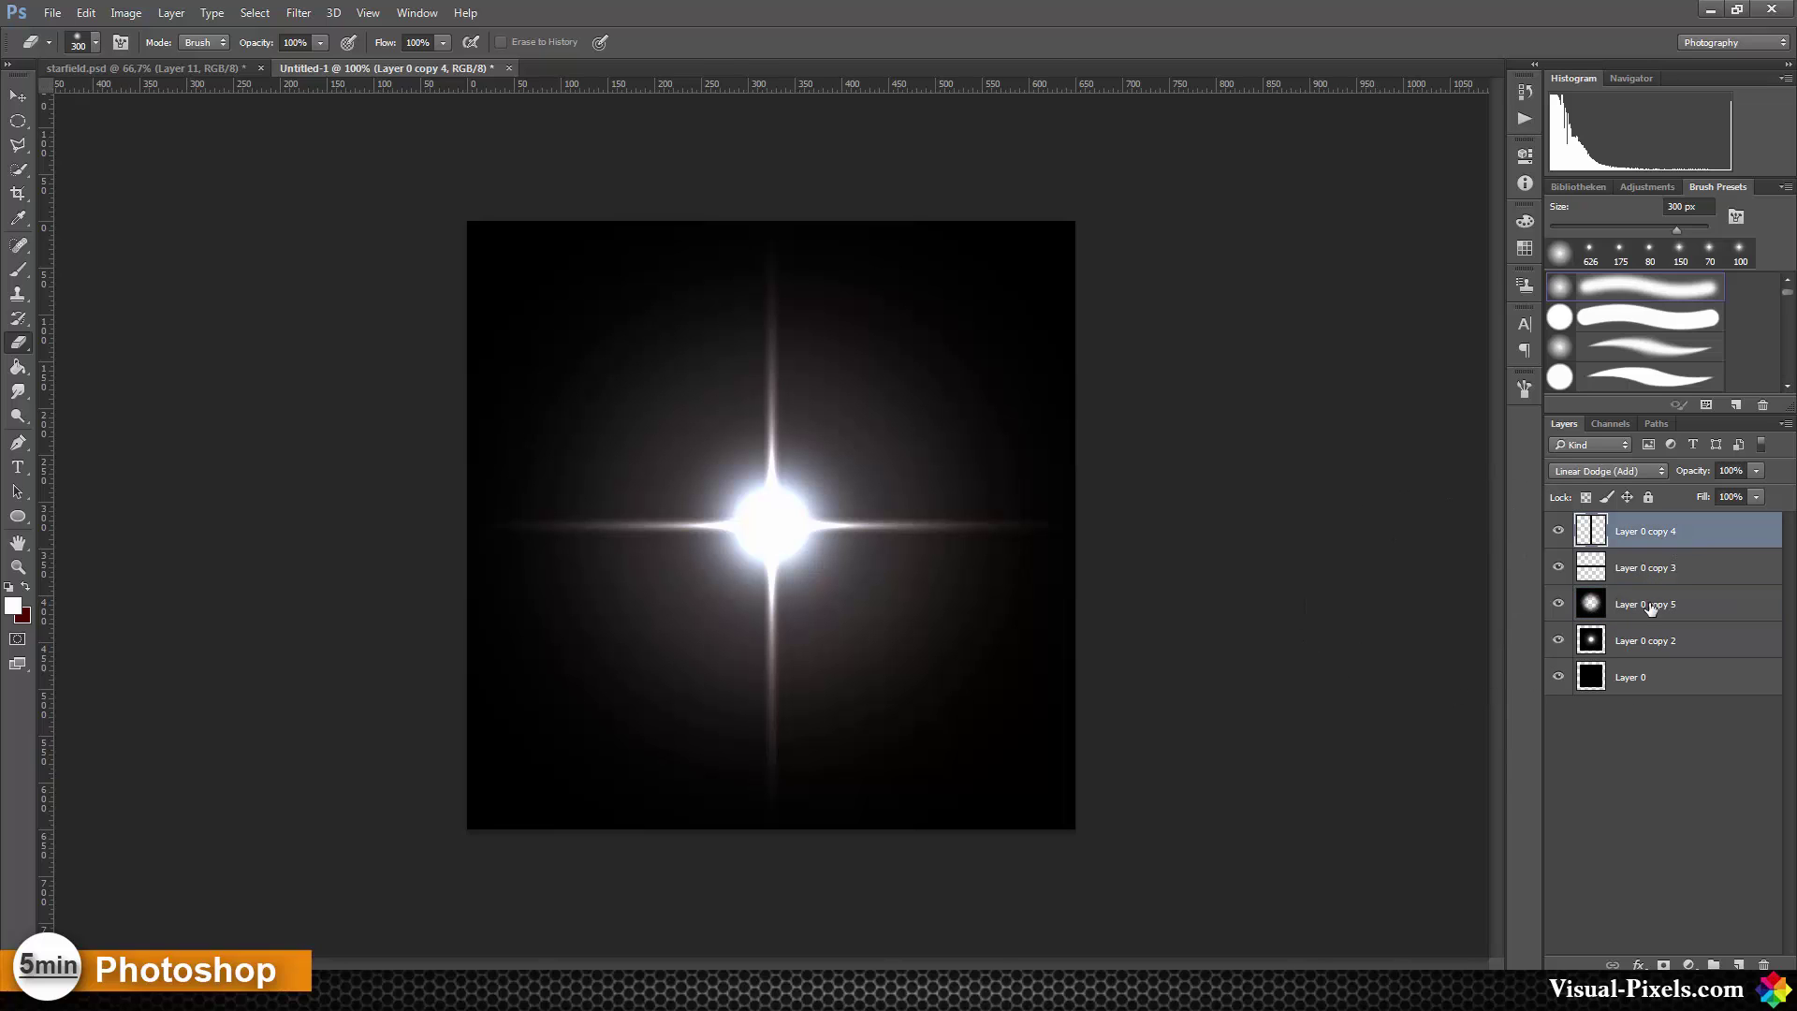
{"action": "left_click", "coordinate": [1638, 680]}
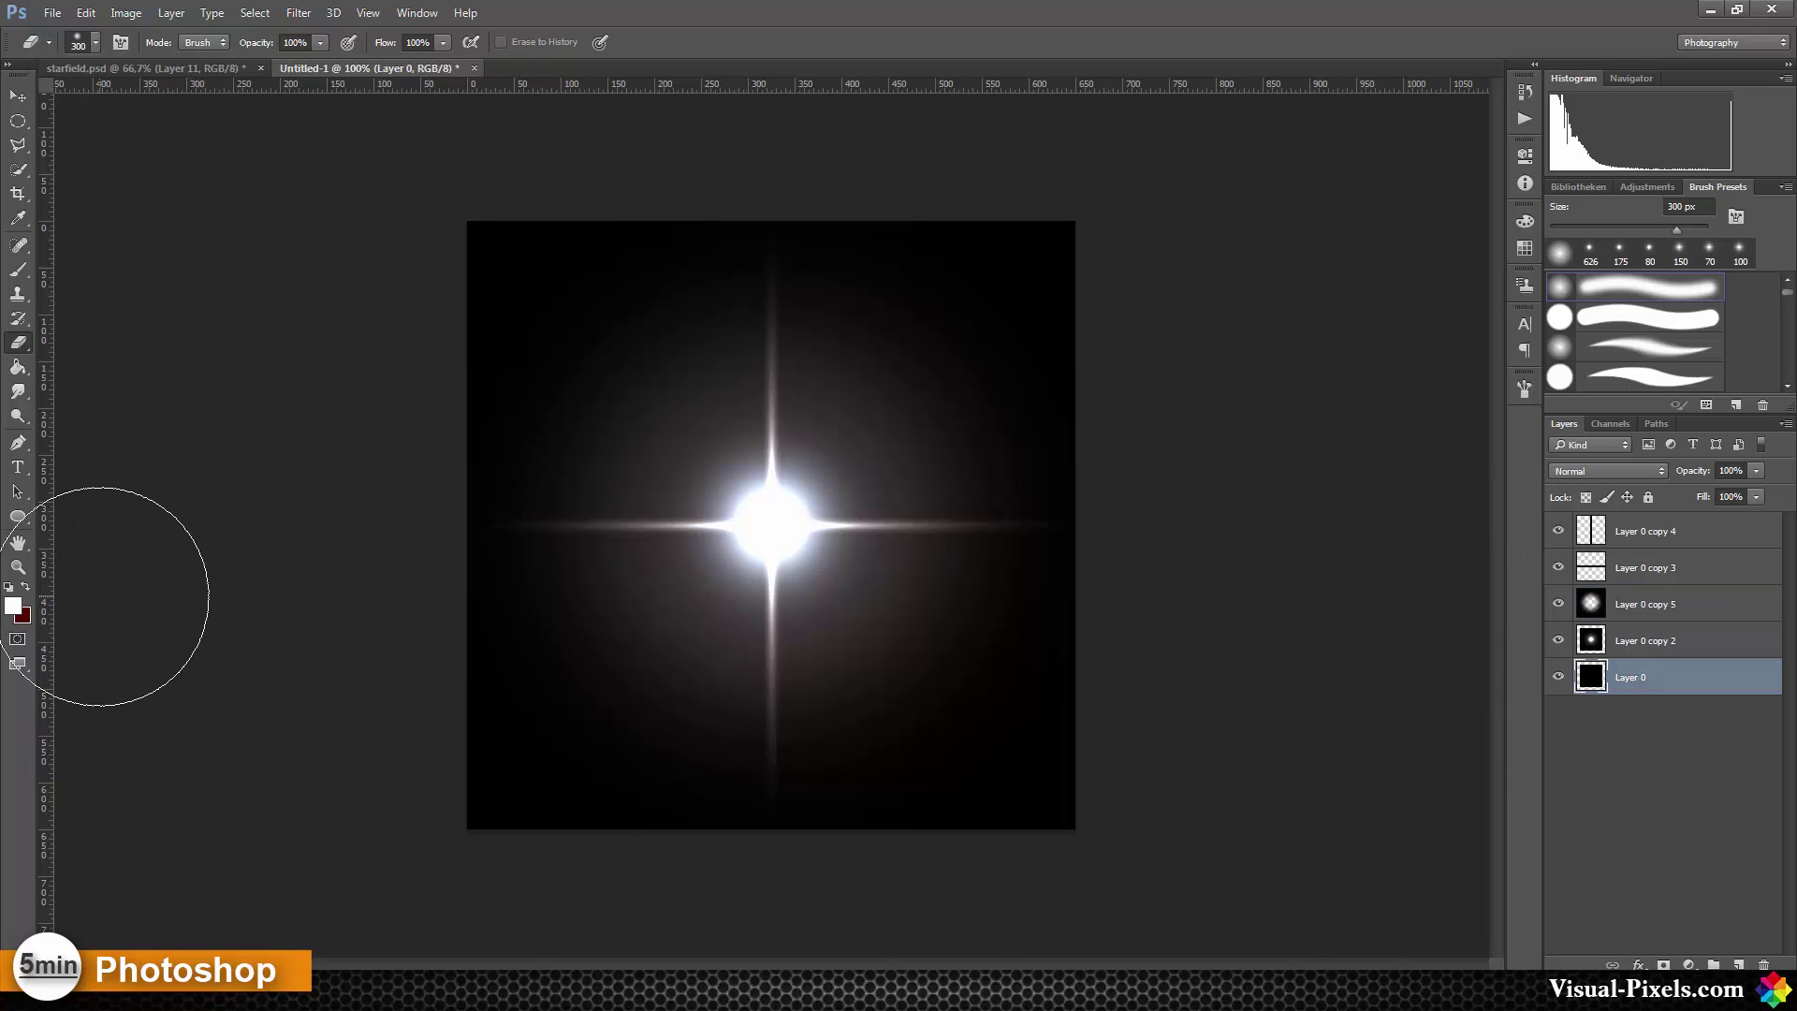
{"action": "key", "text": "d"}
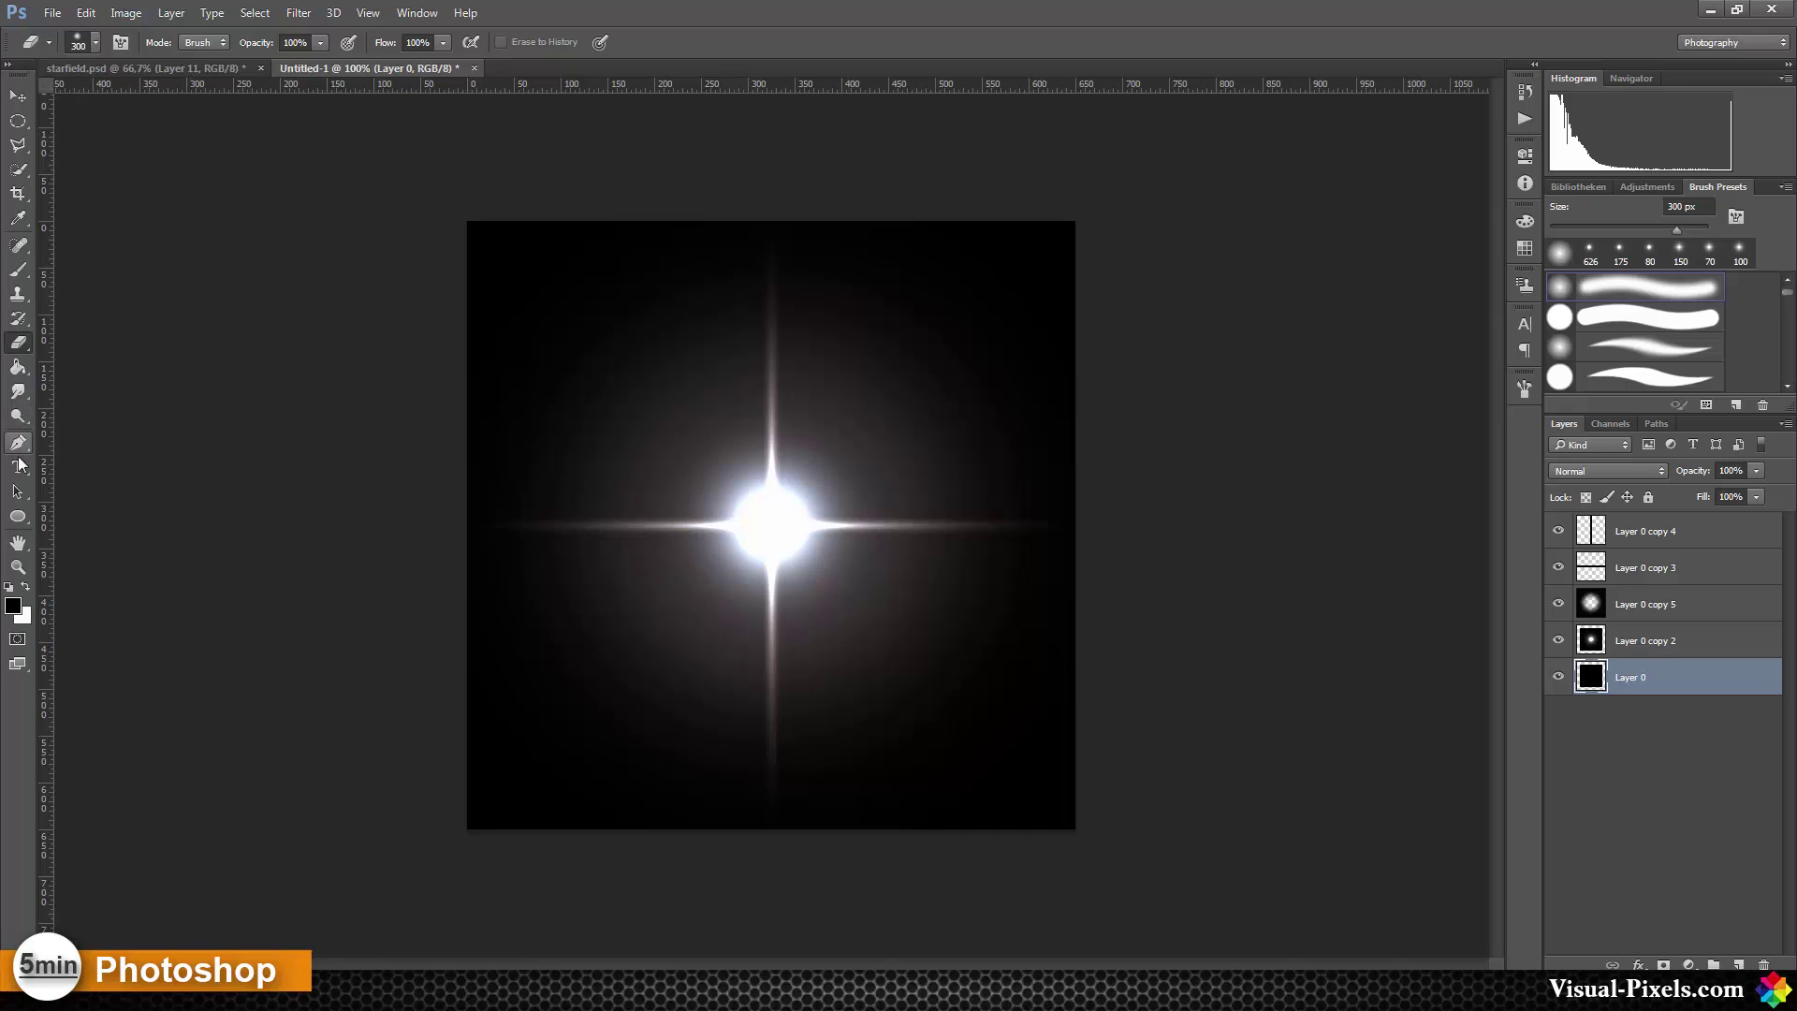
{"action": "left_click", "coordinate": [16, 369]}
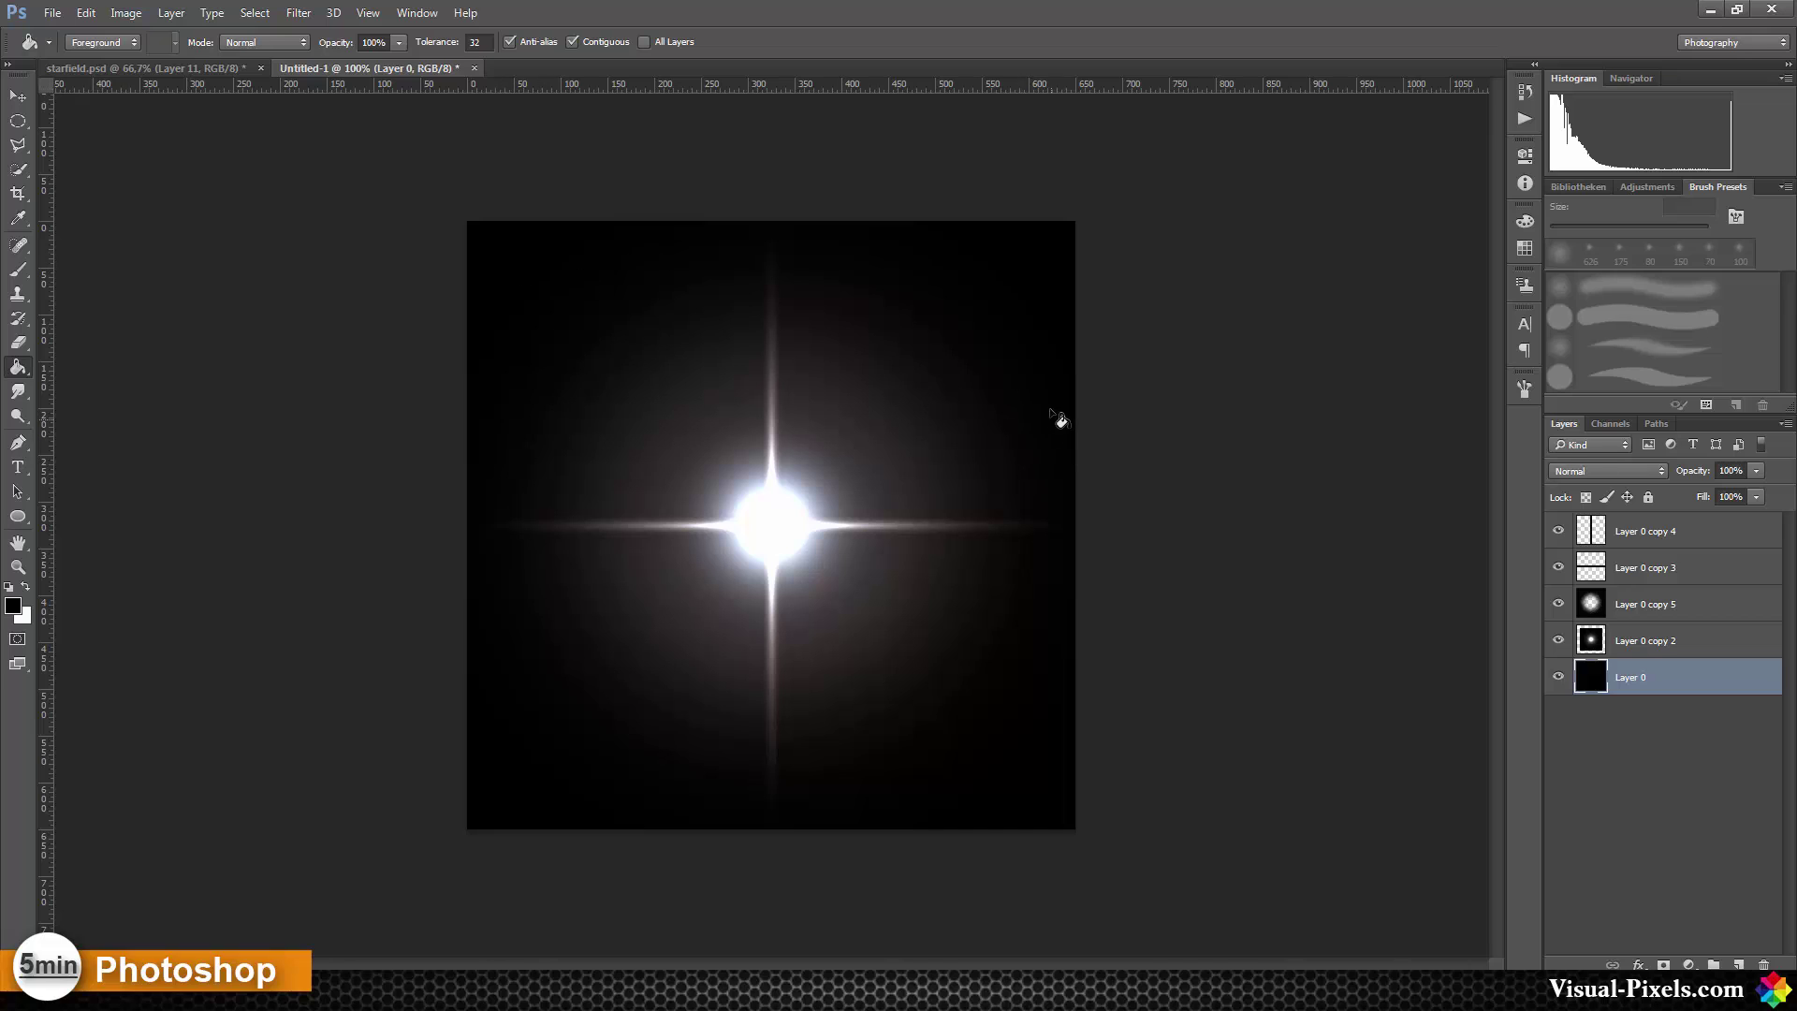
Merge all five star layers into a new Layer 1 and invert it to a black star on white
{"action": "left_click", "coordinate": [1731, 534], "text": "shift"}
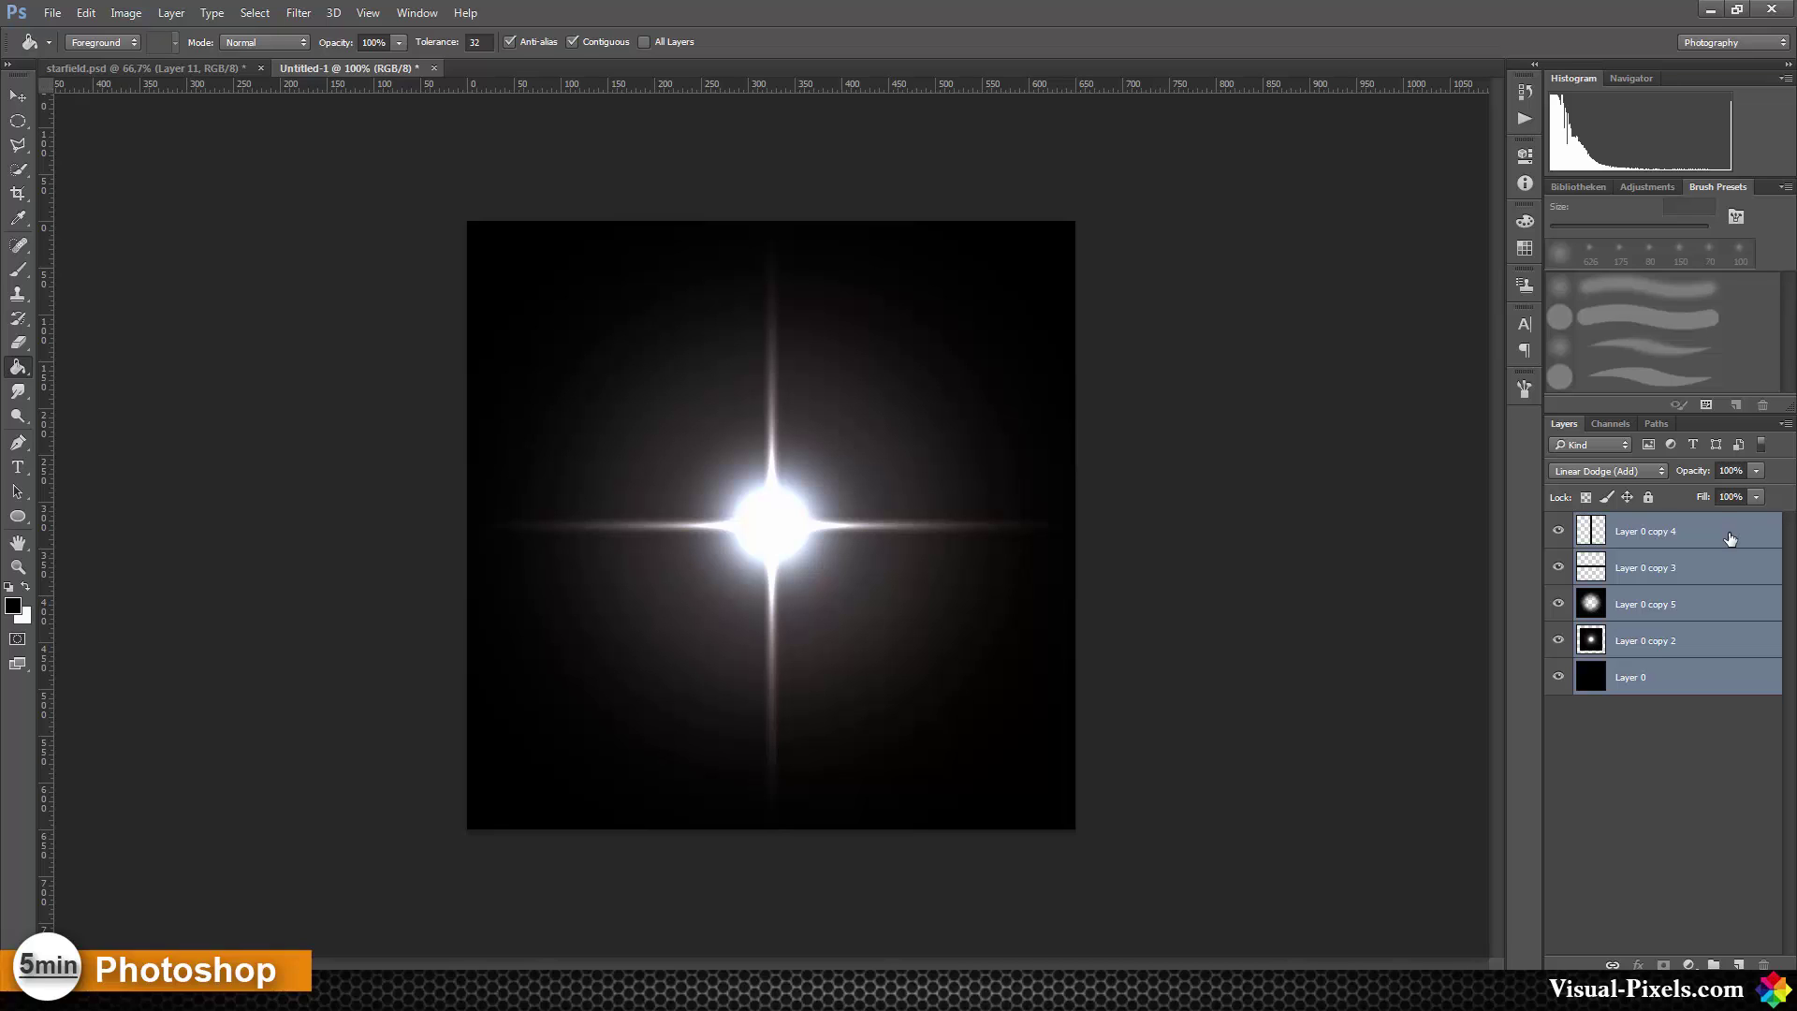
{"action": "key", "text": "ctrl+alt+shift+e"}
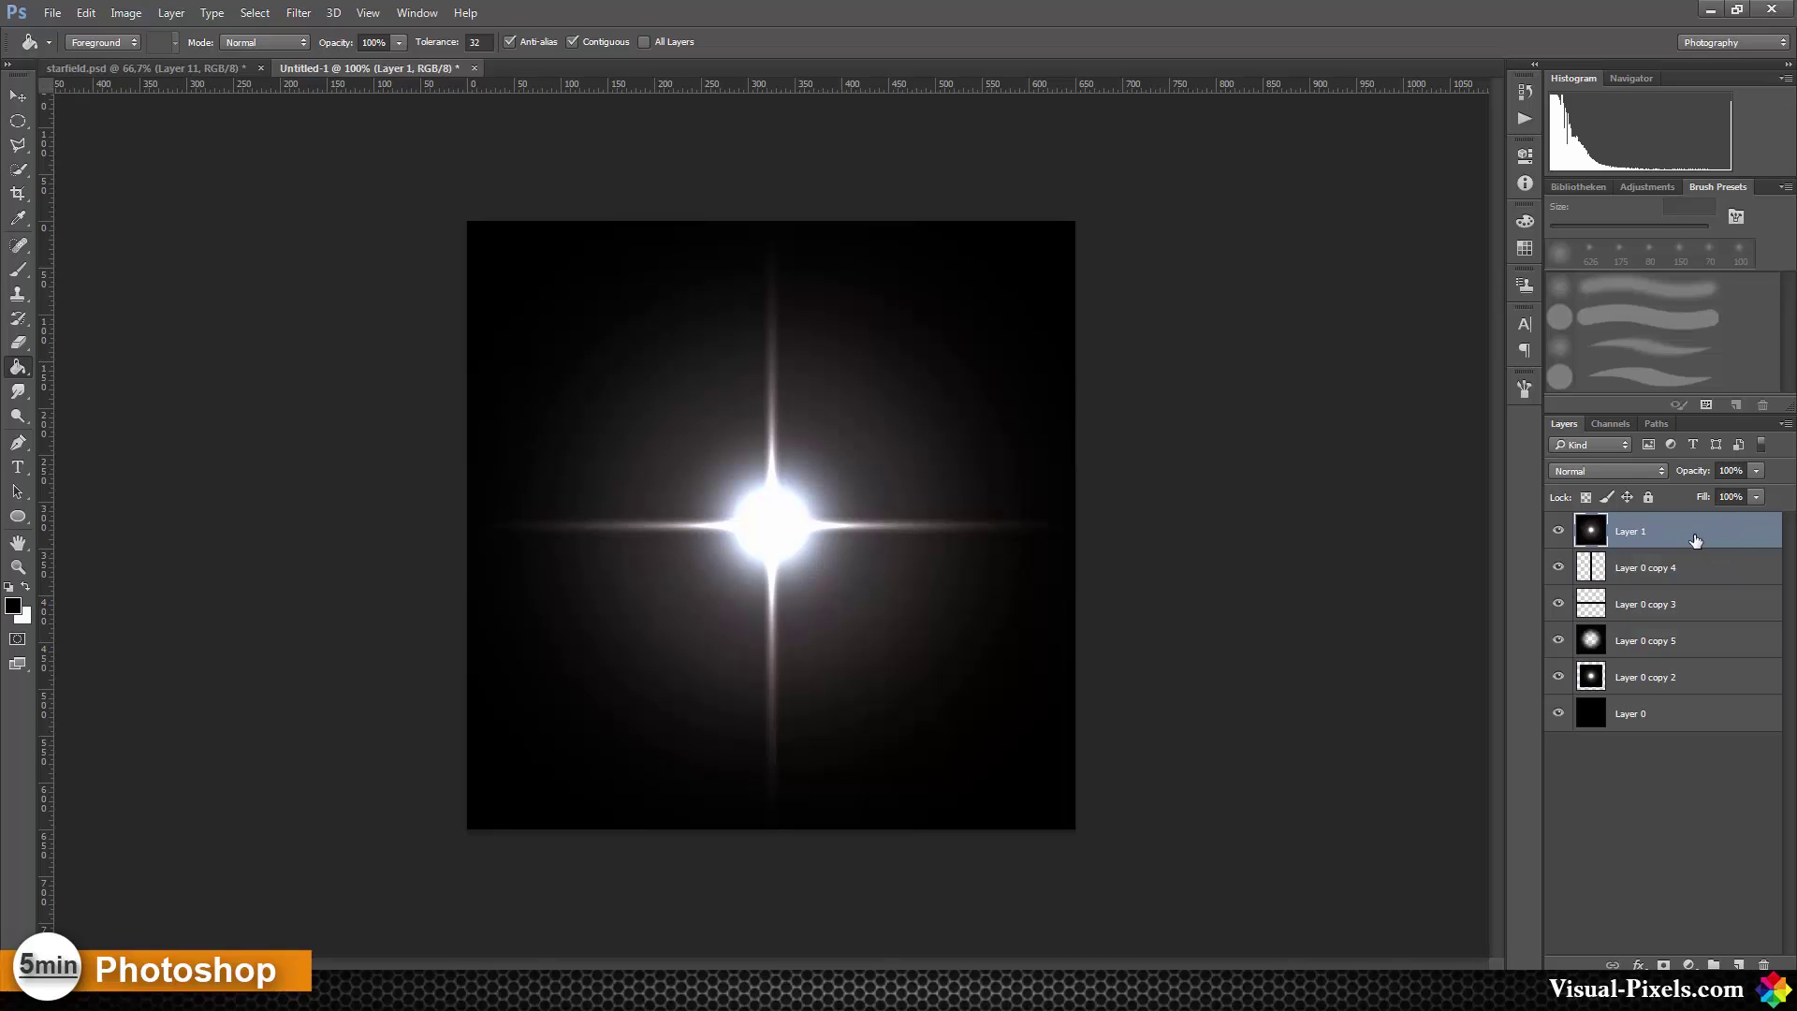
{"action": "key", "text": "ctrl+i"}
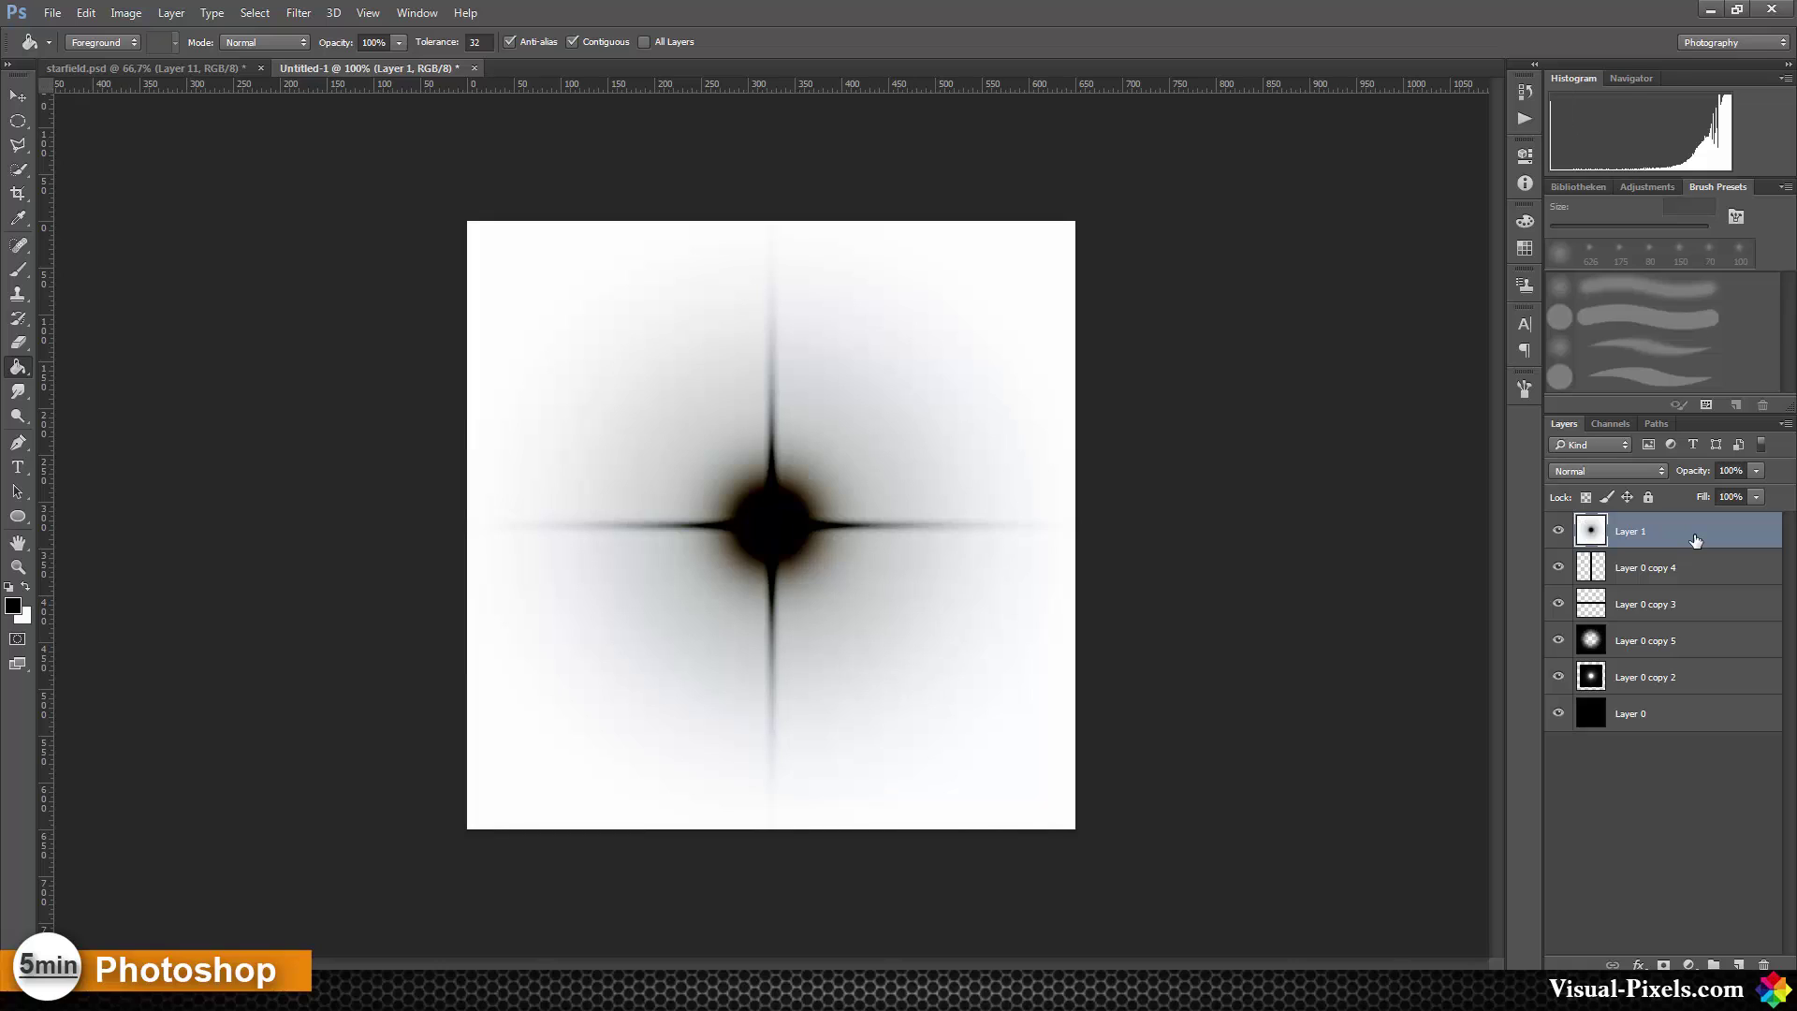
Define the inverted star as a new brush preset named 'Star_Brush_01'
{"action": "left_click", "coordinate": [85, 13]}
{"action": "left_click", "coordinate": [243, 457]}
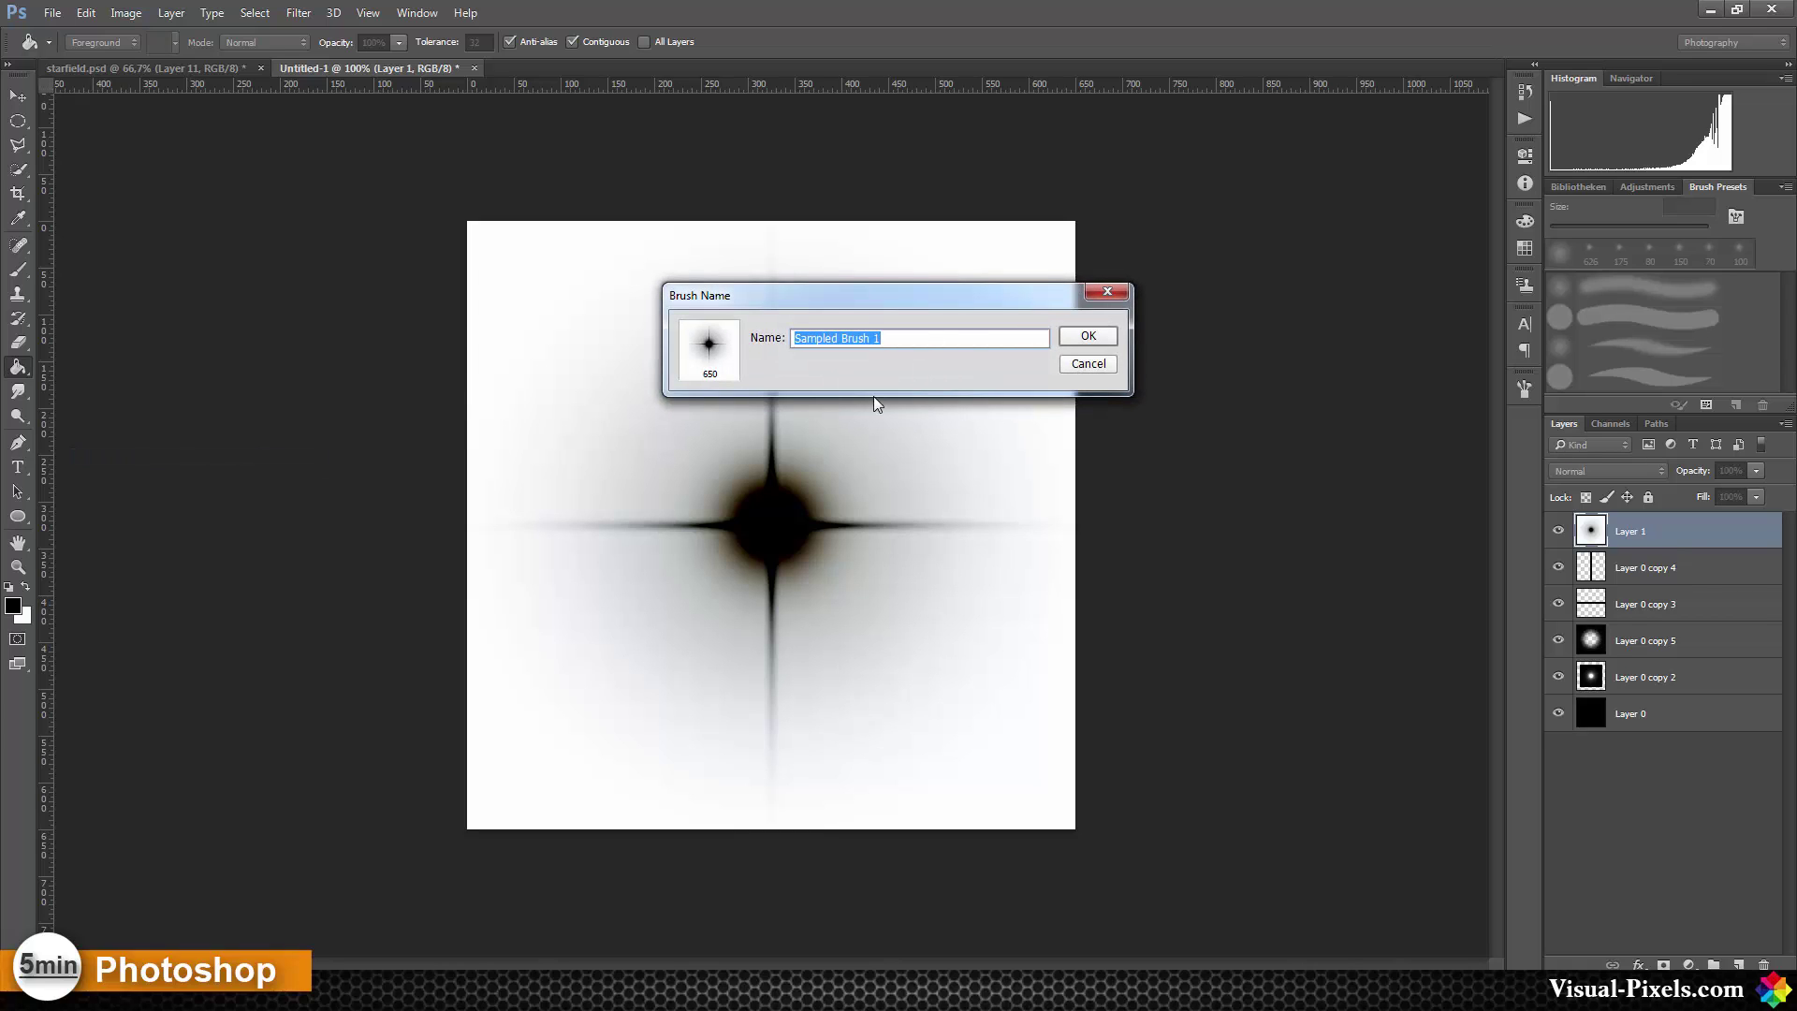
{"action": "type", "text": "Star"}
{"action": "type", "text": "_Bru"}
{"action": "type", "text": "sh_01"}
{"action": "key", "text": "Return"}
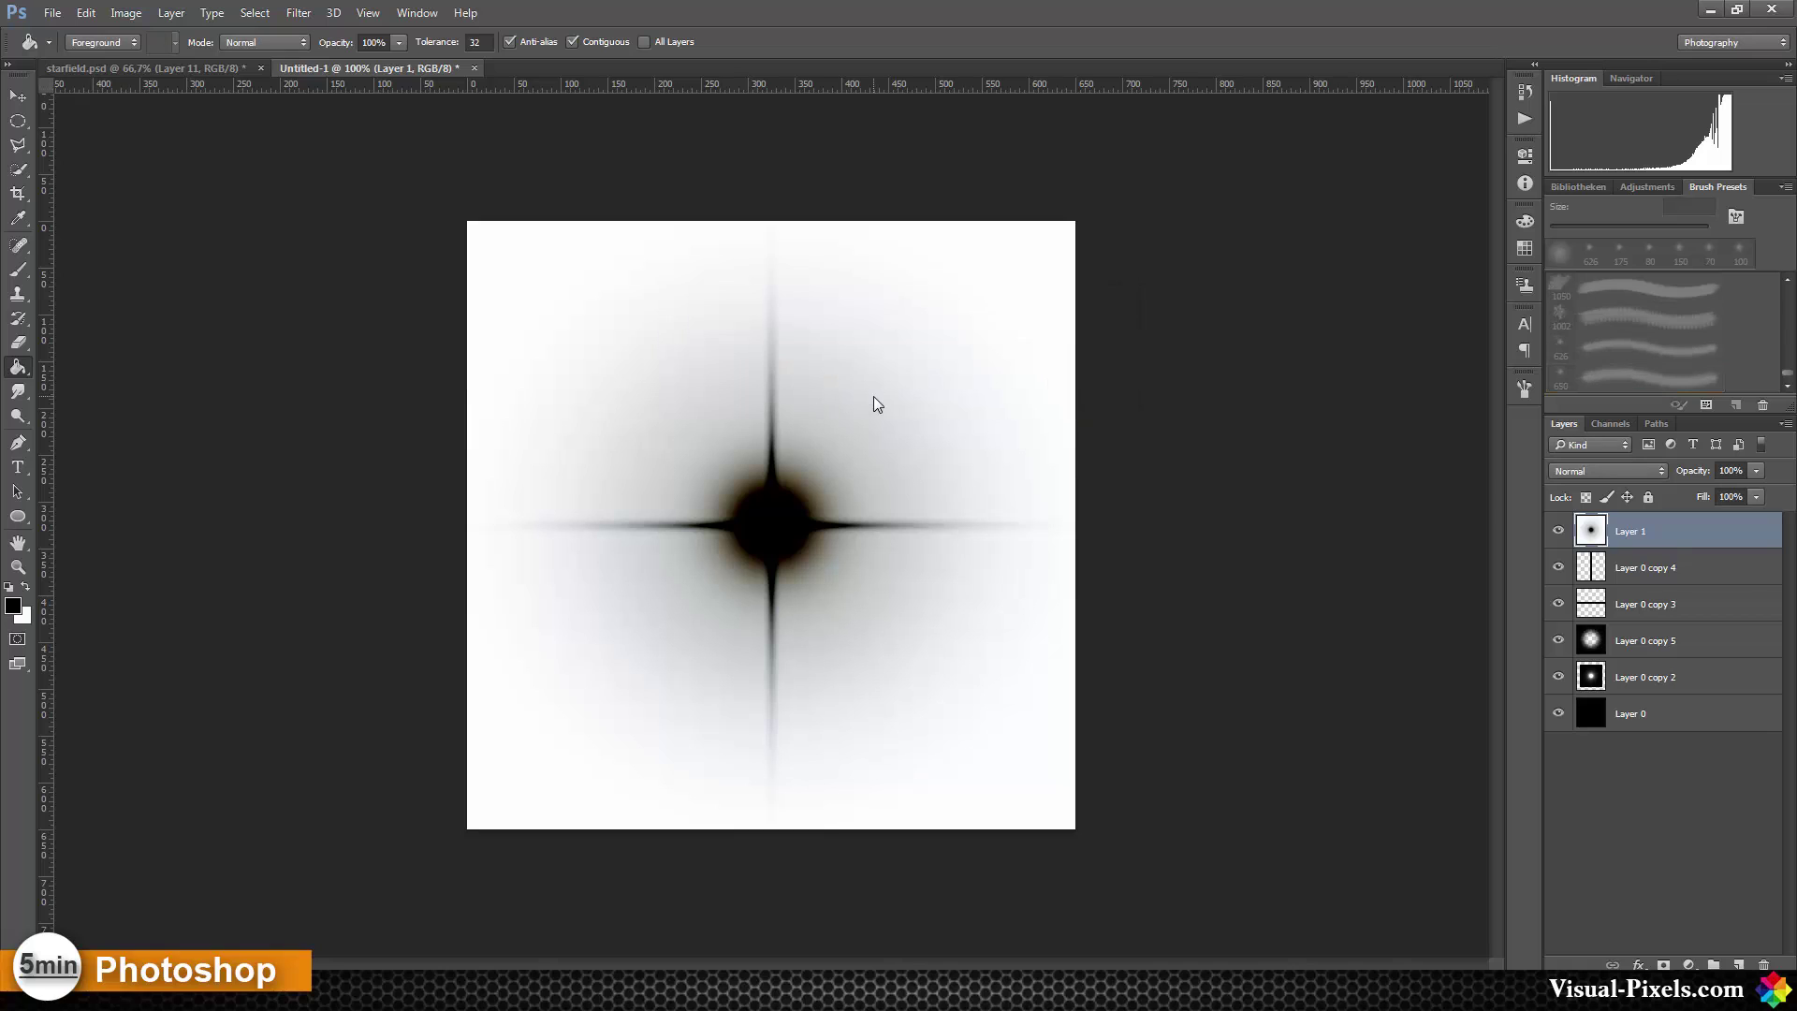
In starfield.psd, stamp the star brush once on Layer 8 right of centre and start a transform
{"action": "left_click", "coordinate": [141, 67]}
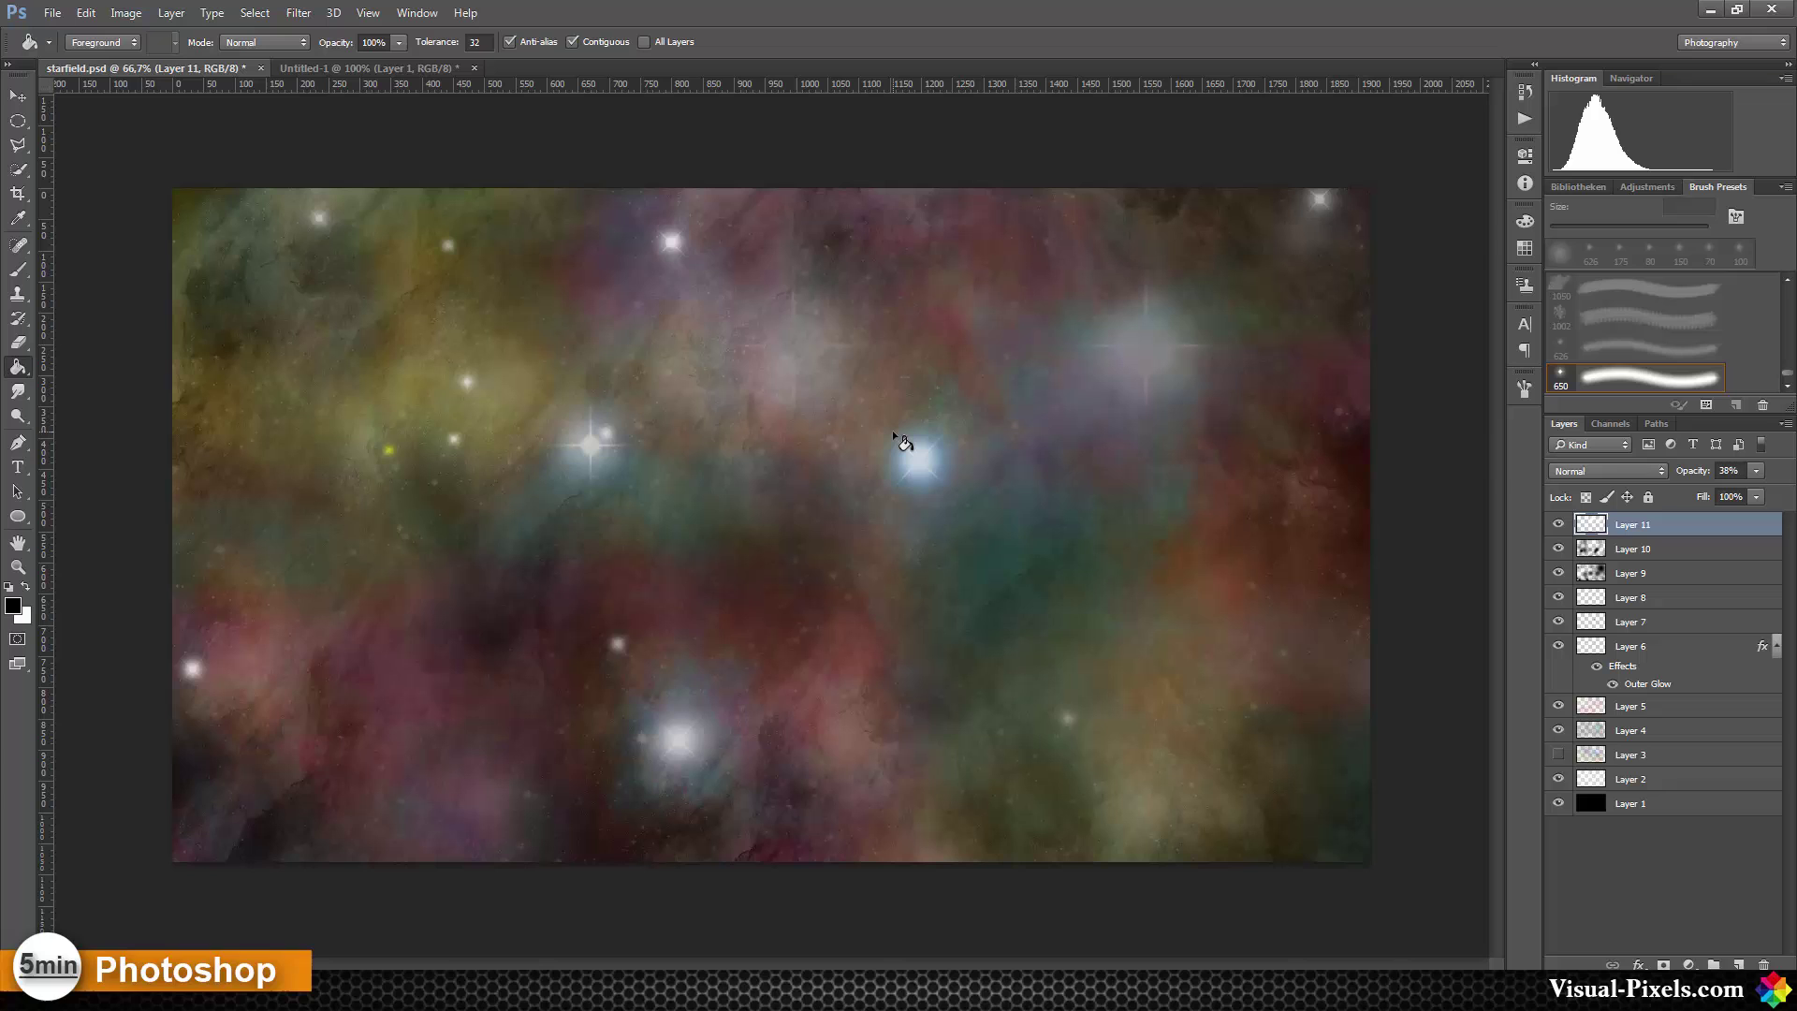
{"action": "key", "text": "b"}
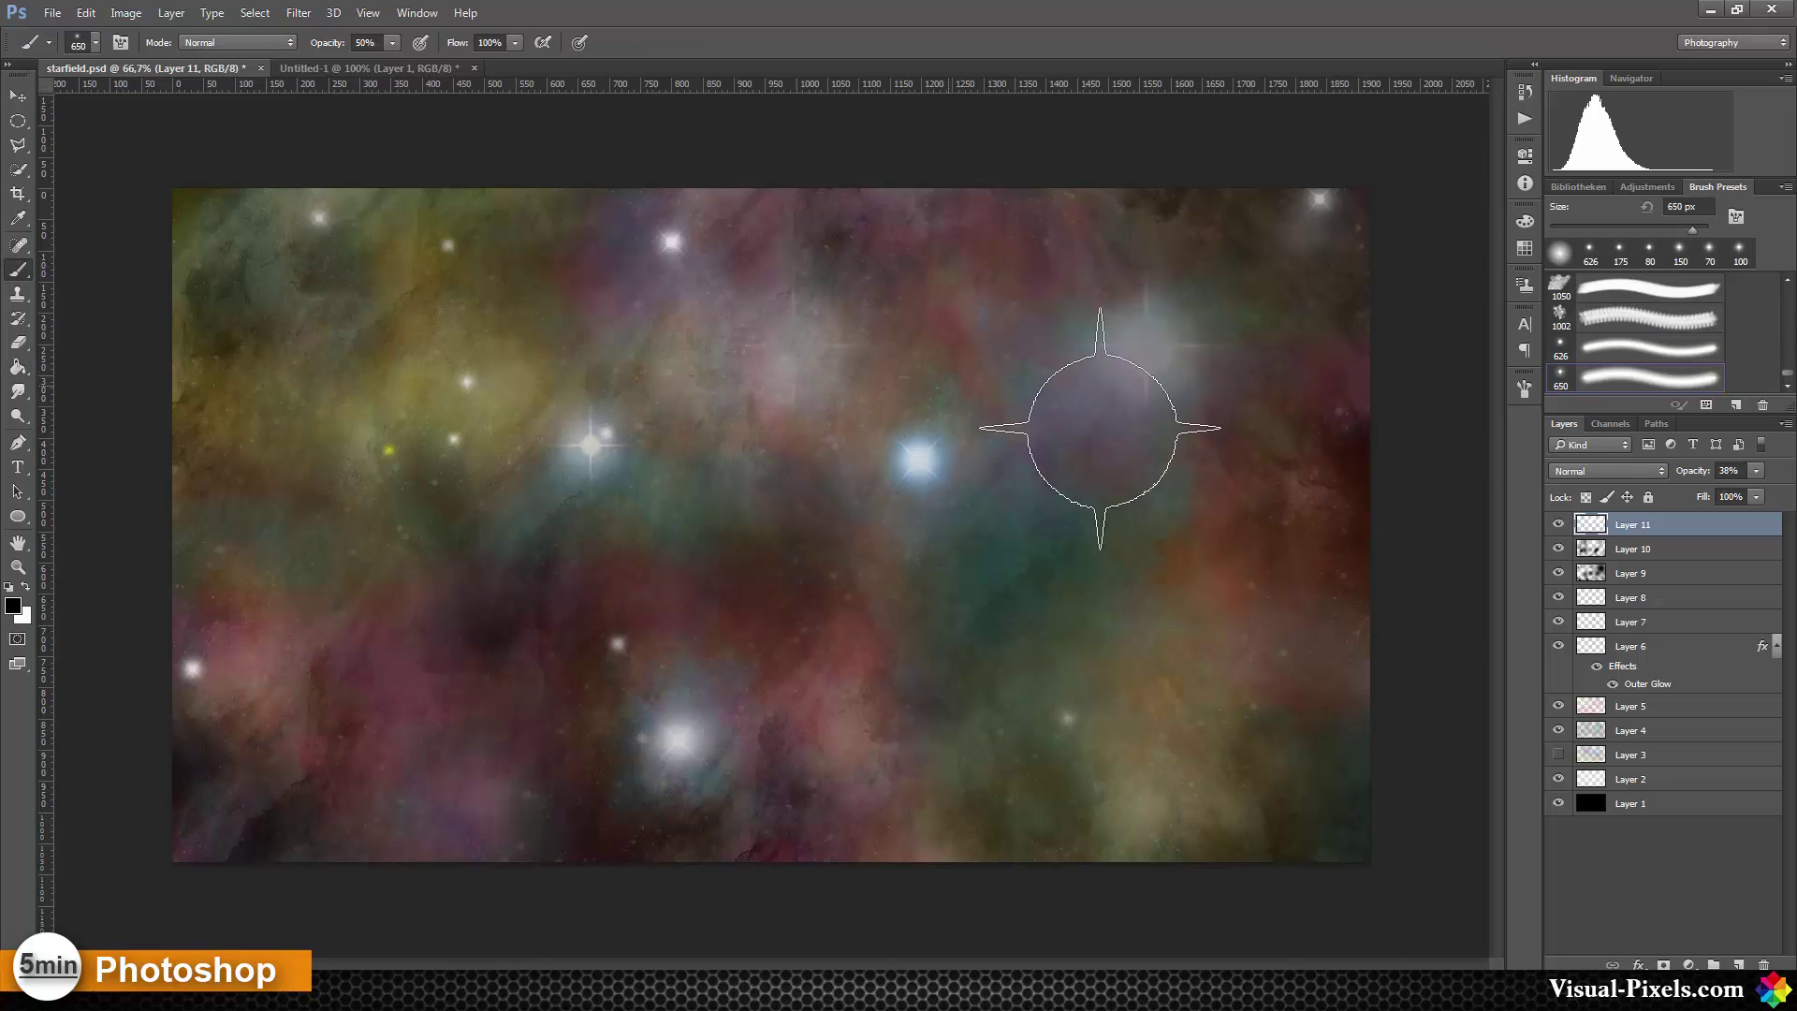
{"action": "left_click", "coordinate": [1641, 710]}
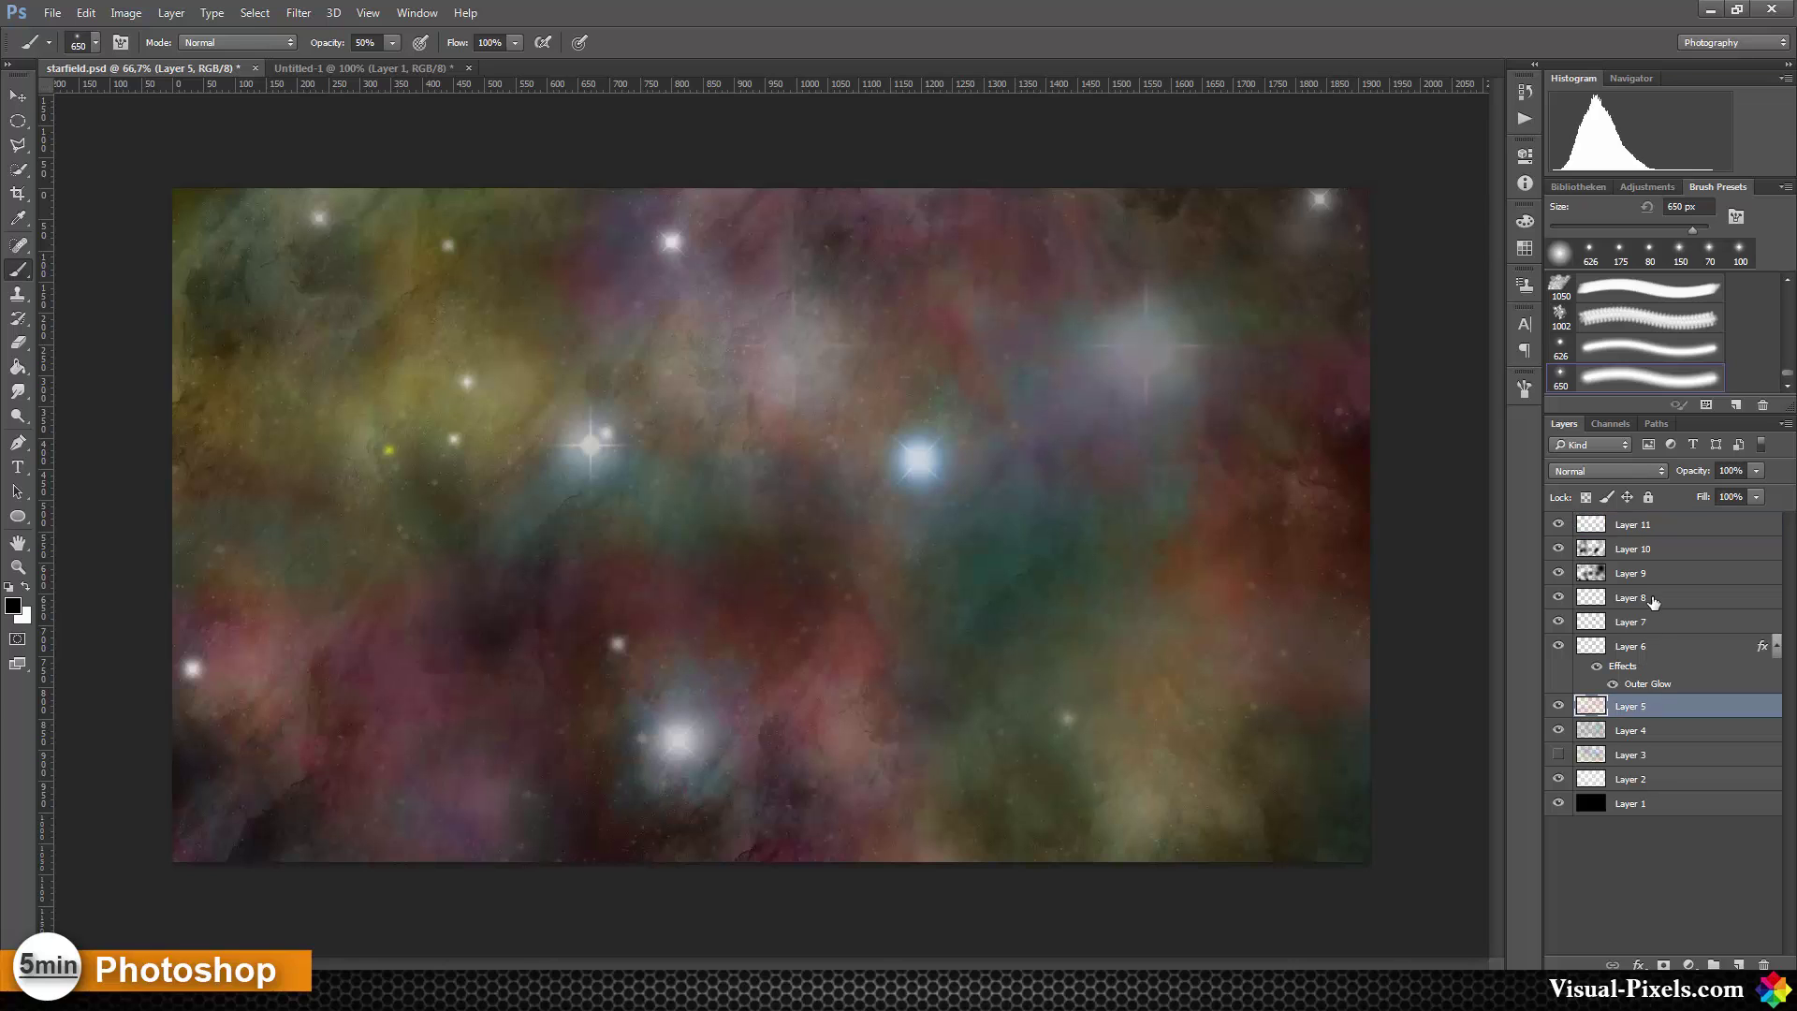
{"action": "left_click", "coordinate": [1652, 599]}
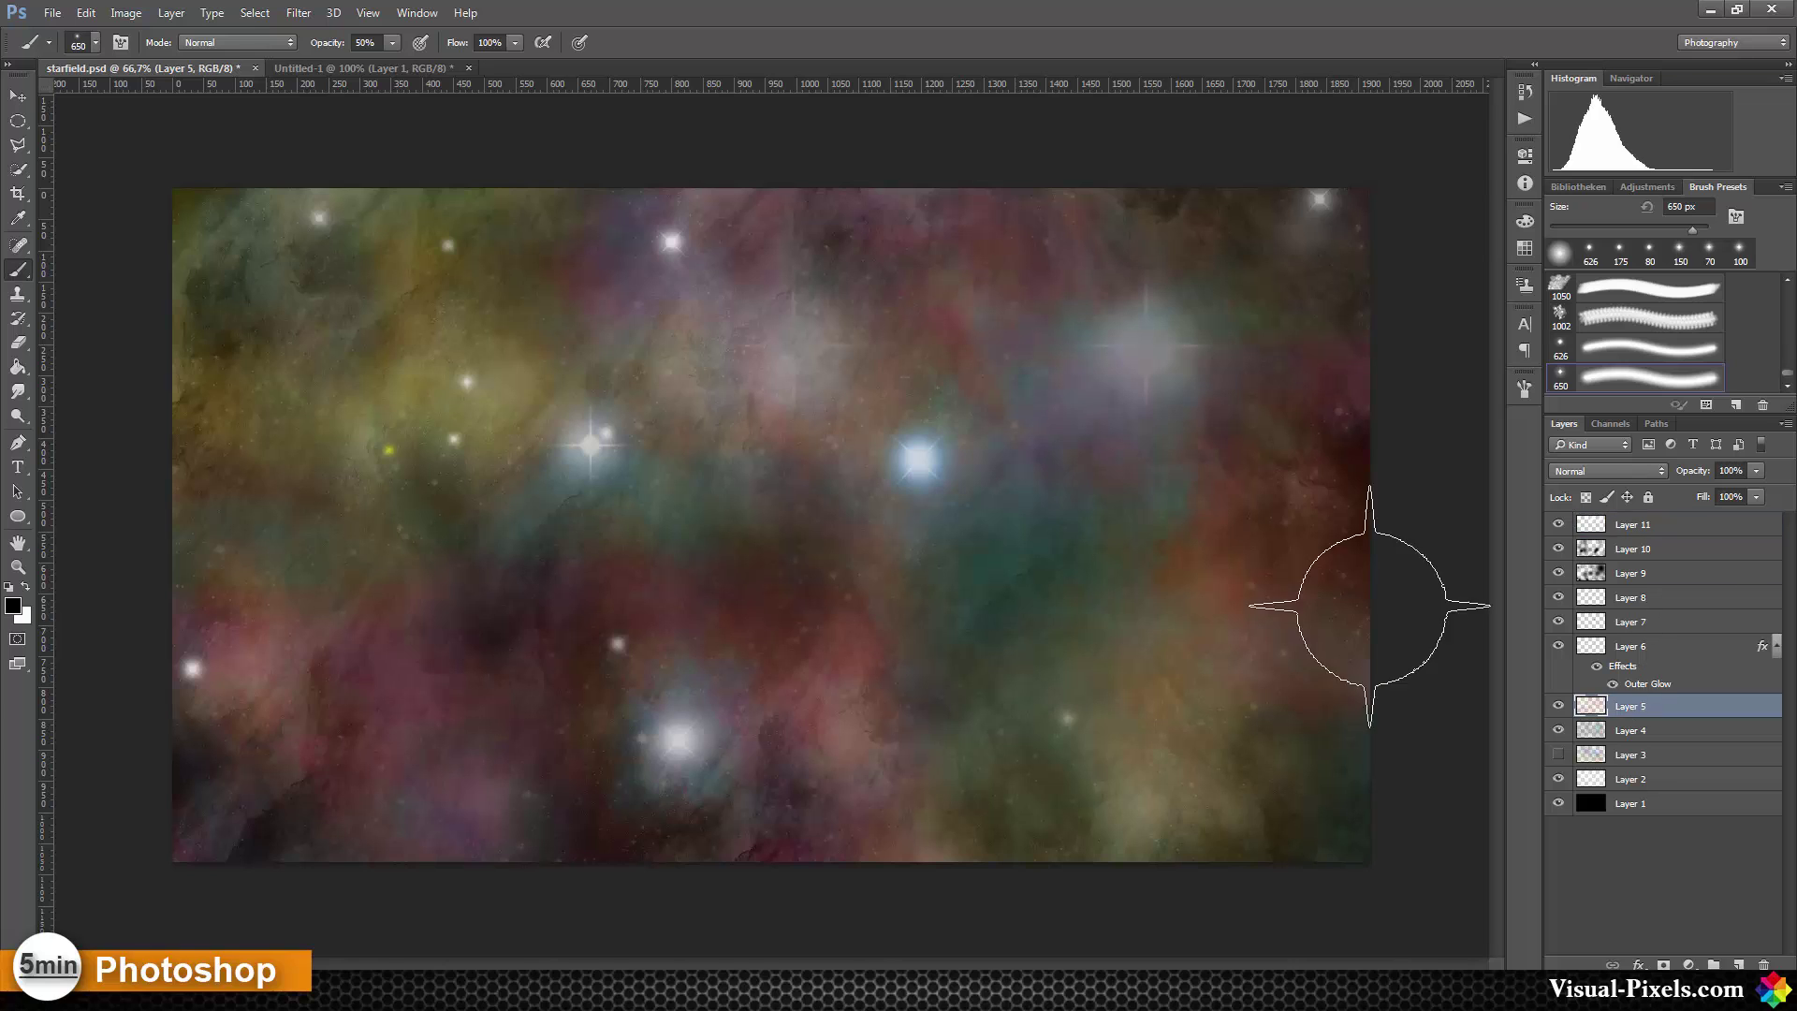
{"action": "left_click", "coordinate": [1039, 538]}
{"action": "key", "text": "ctrl+t"}
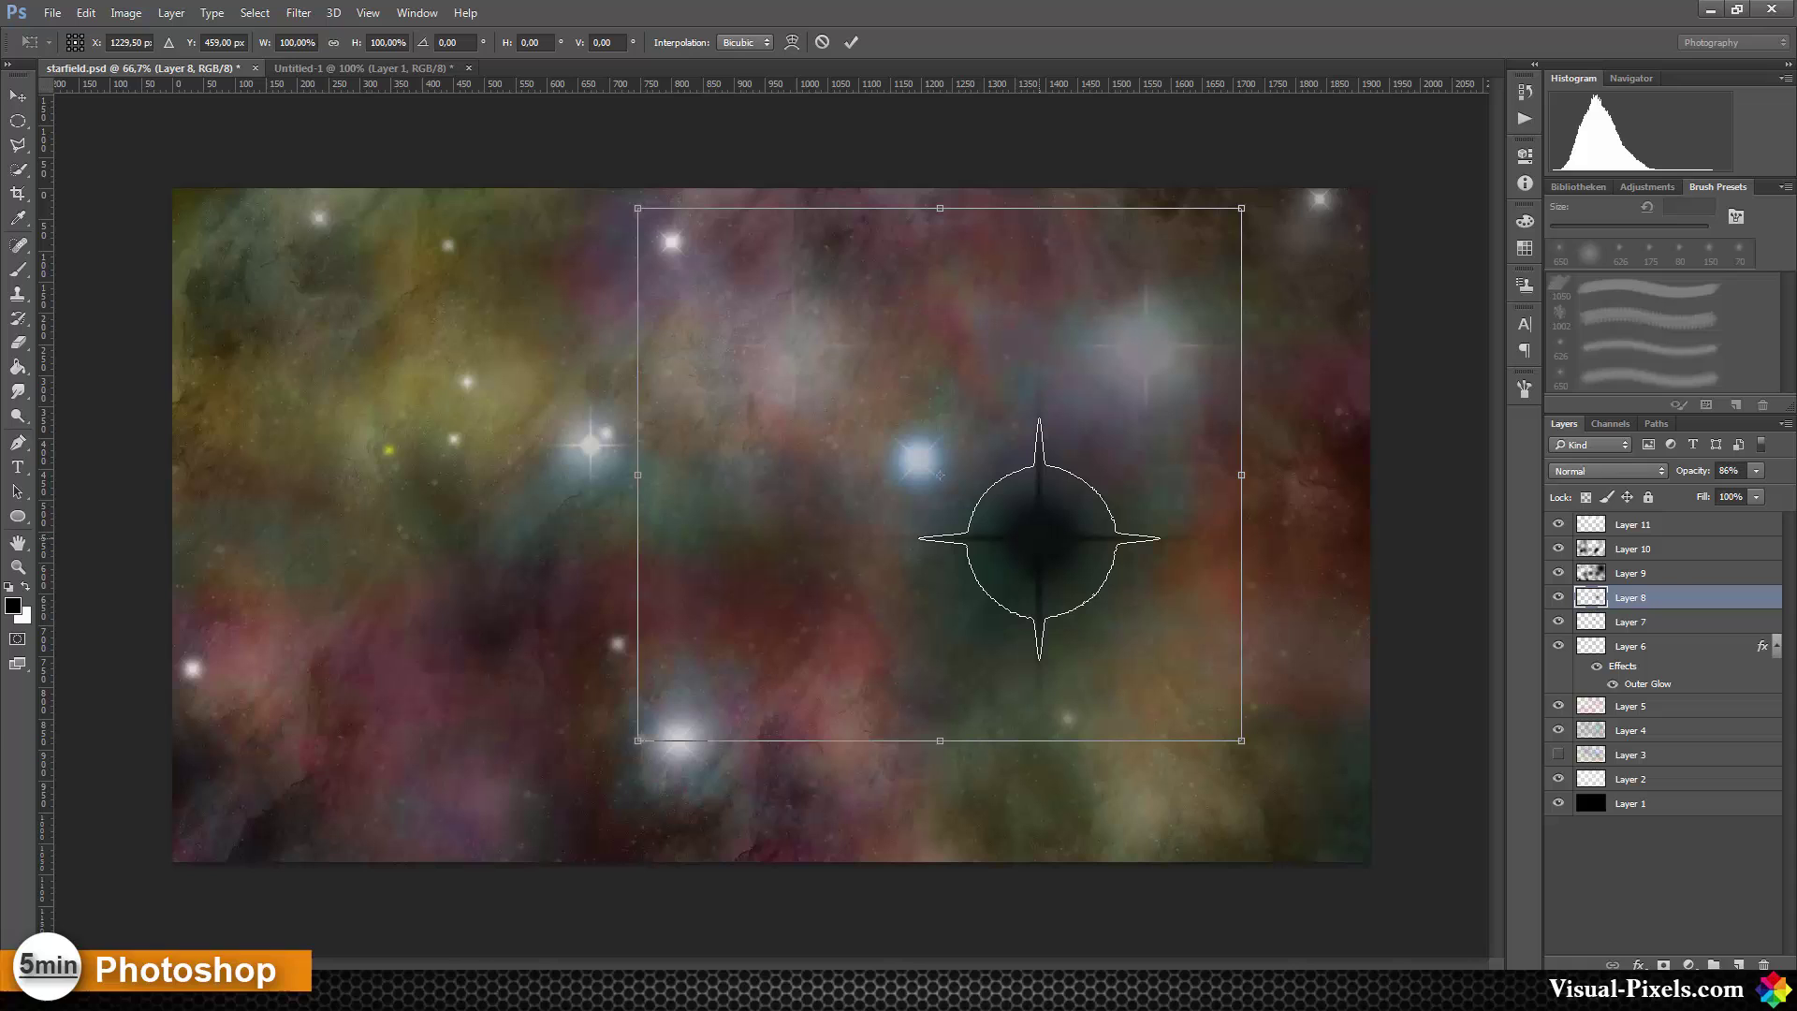
Use the History panel to revert to before the dark star was stamped
{"action": "left_click", "coordinate": [1524, 91]}
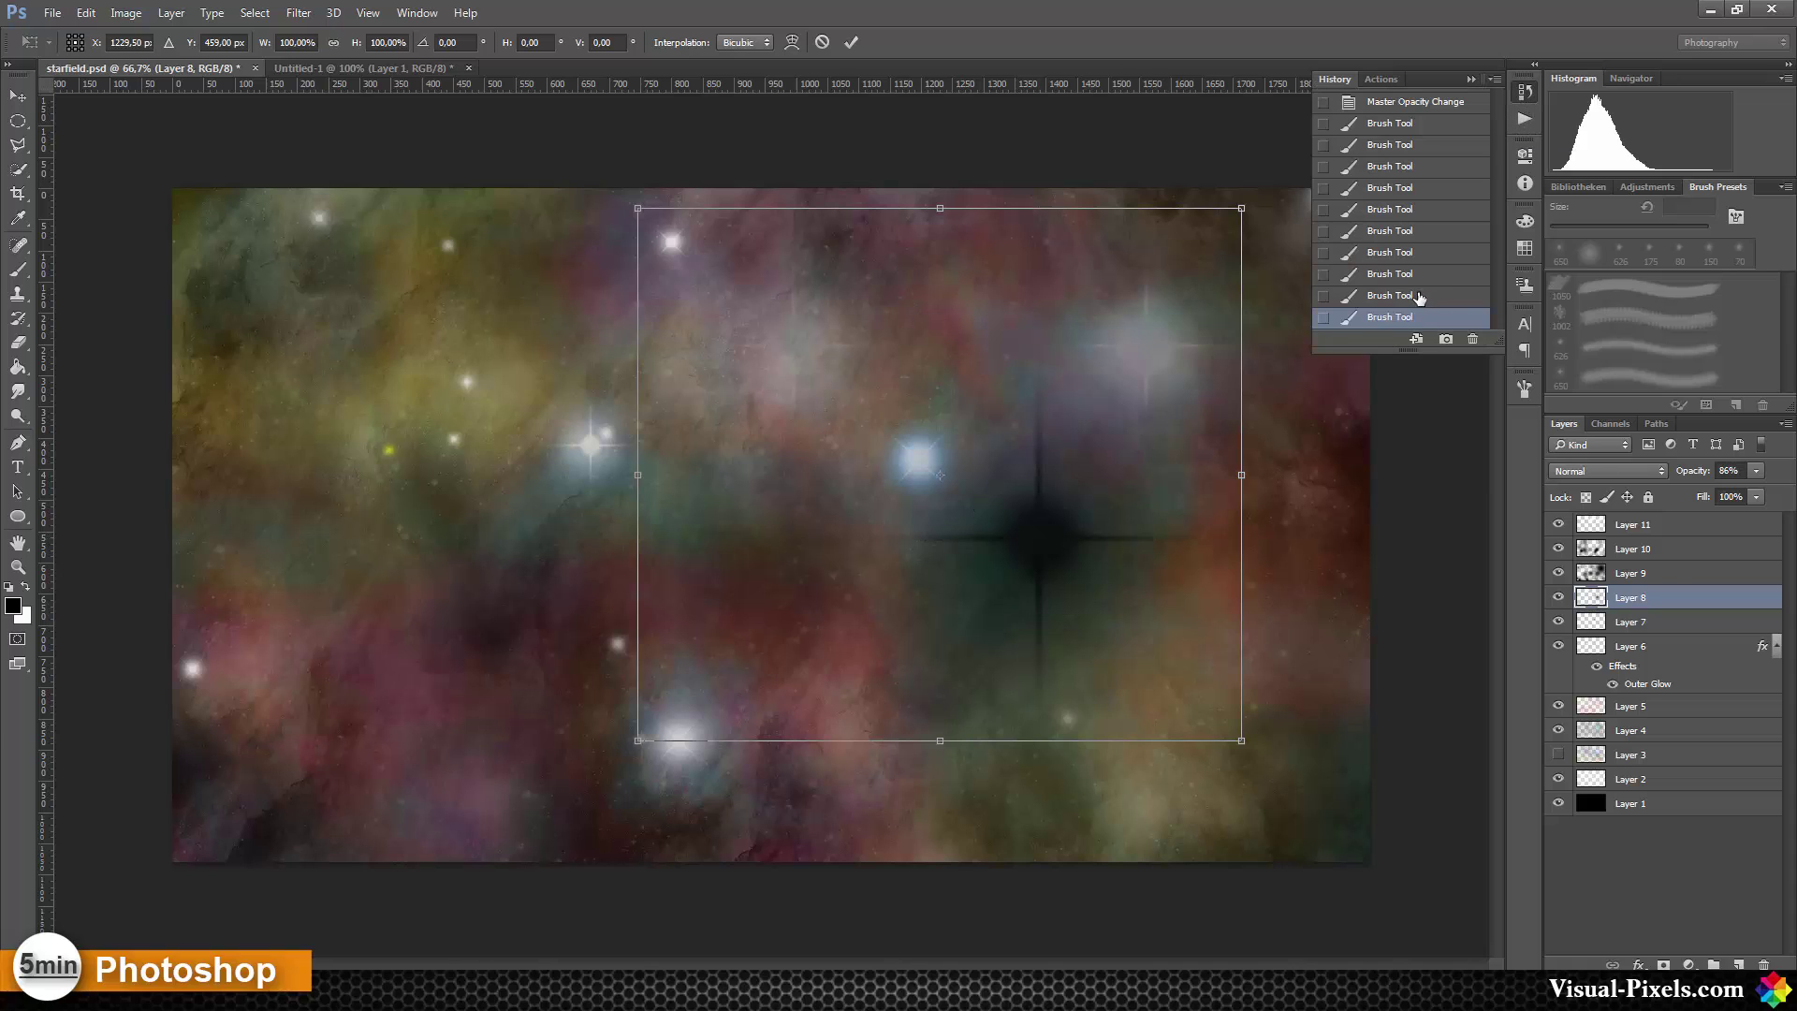
{"action": "key", "text": "b"}
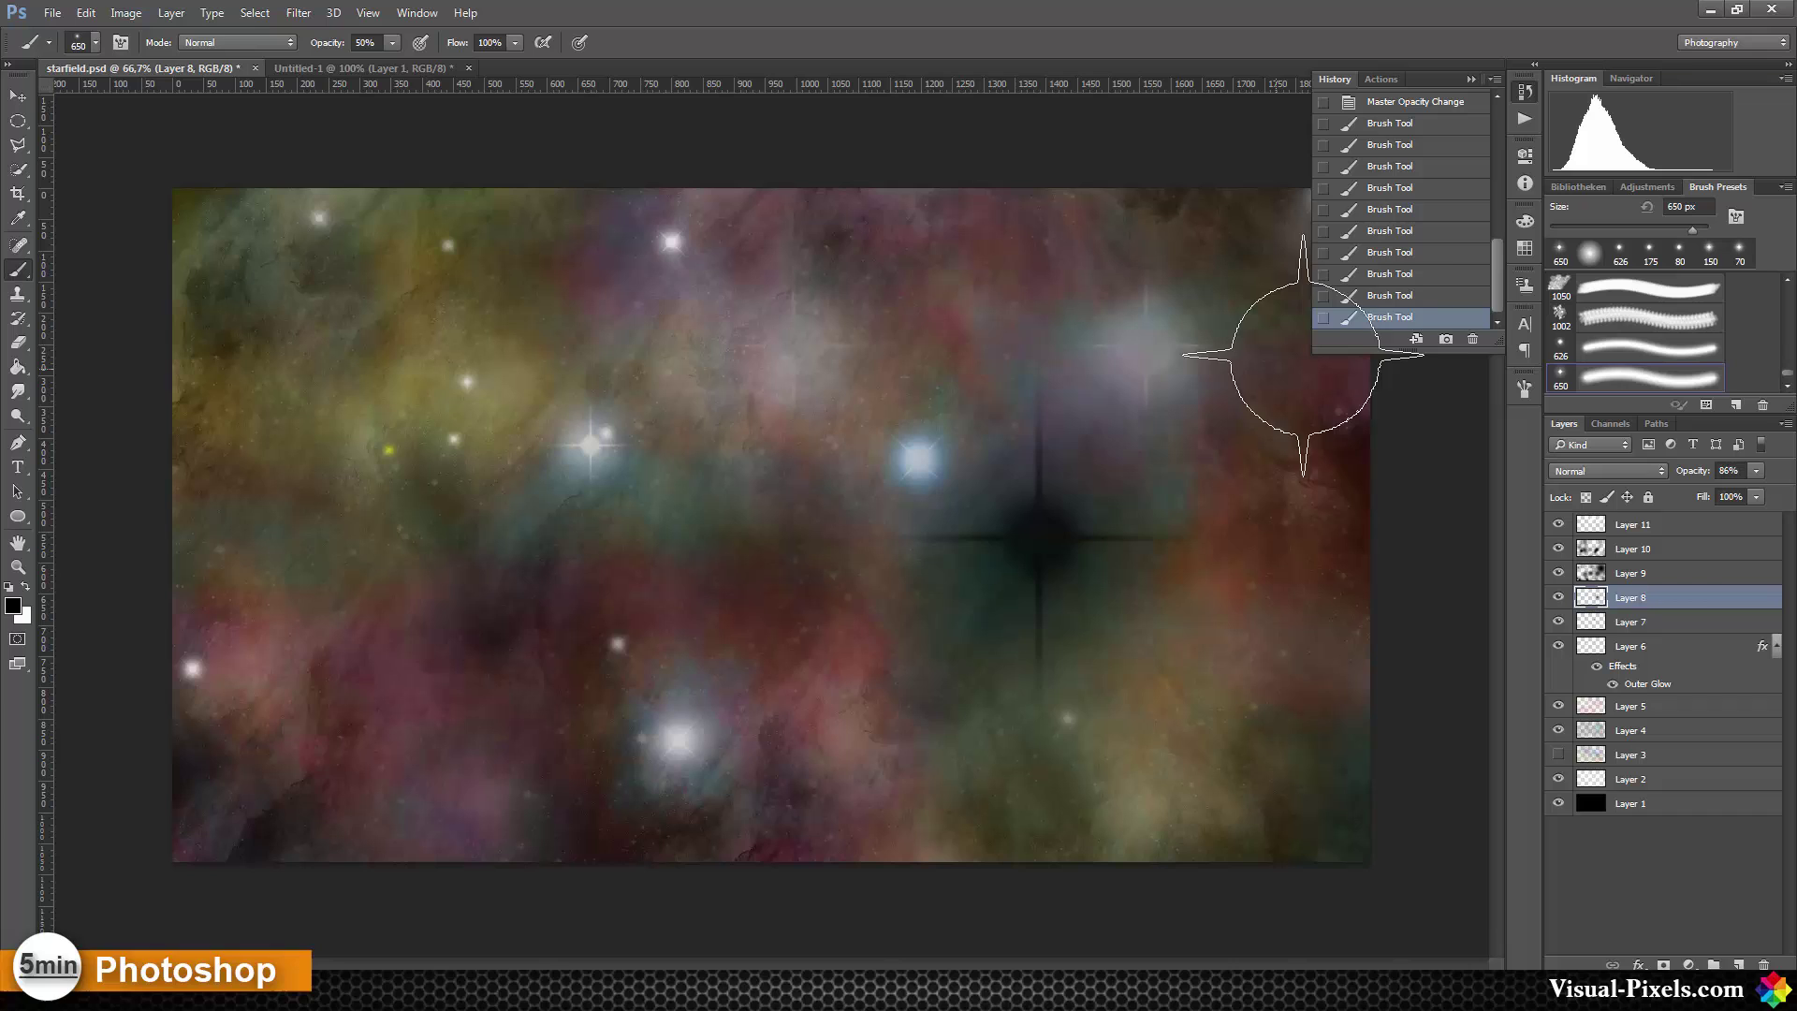
{"action": "left_click", "coordinate": [1419, 273]}
{"action": "left_click", "coordinate": [1417, 253]}
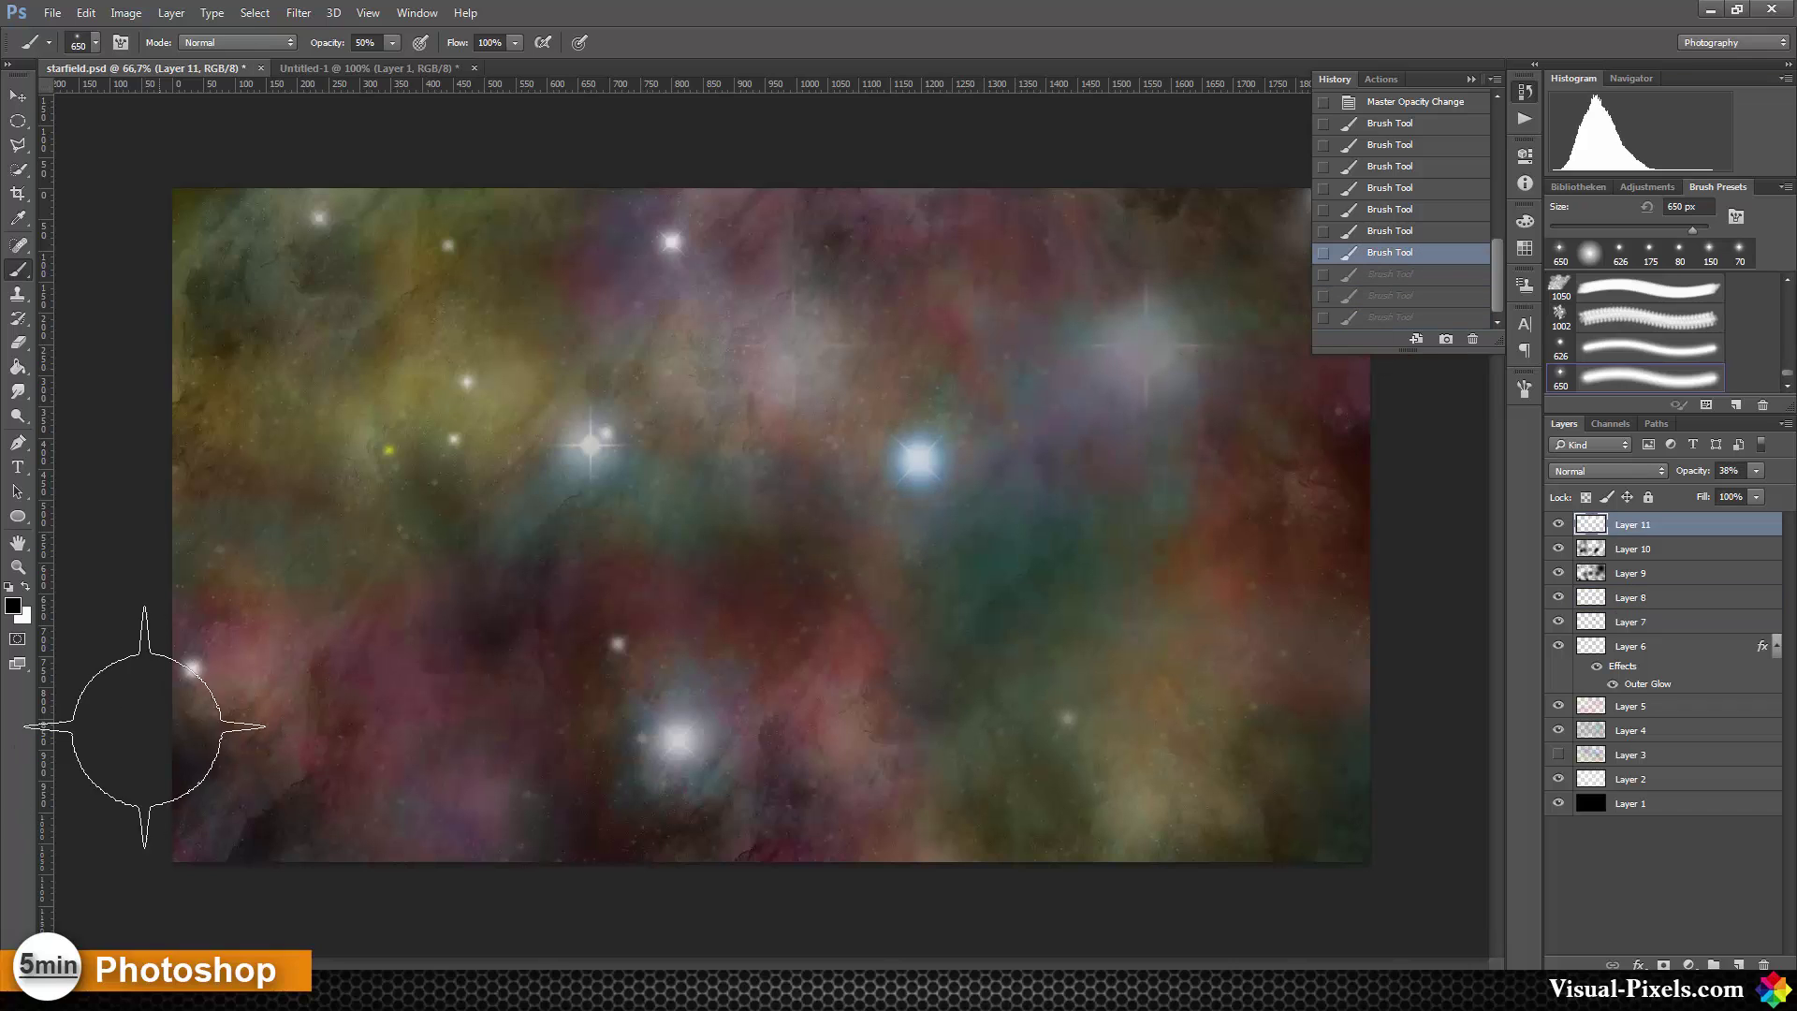
Swap to white and stamp a single white star lower right of the starfield's centre
{"action": "left_click", "coordinate": [27, 587]}
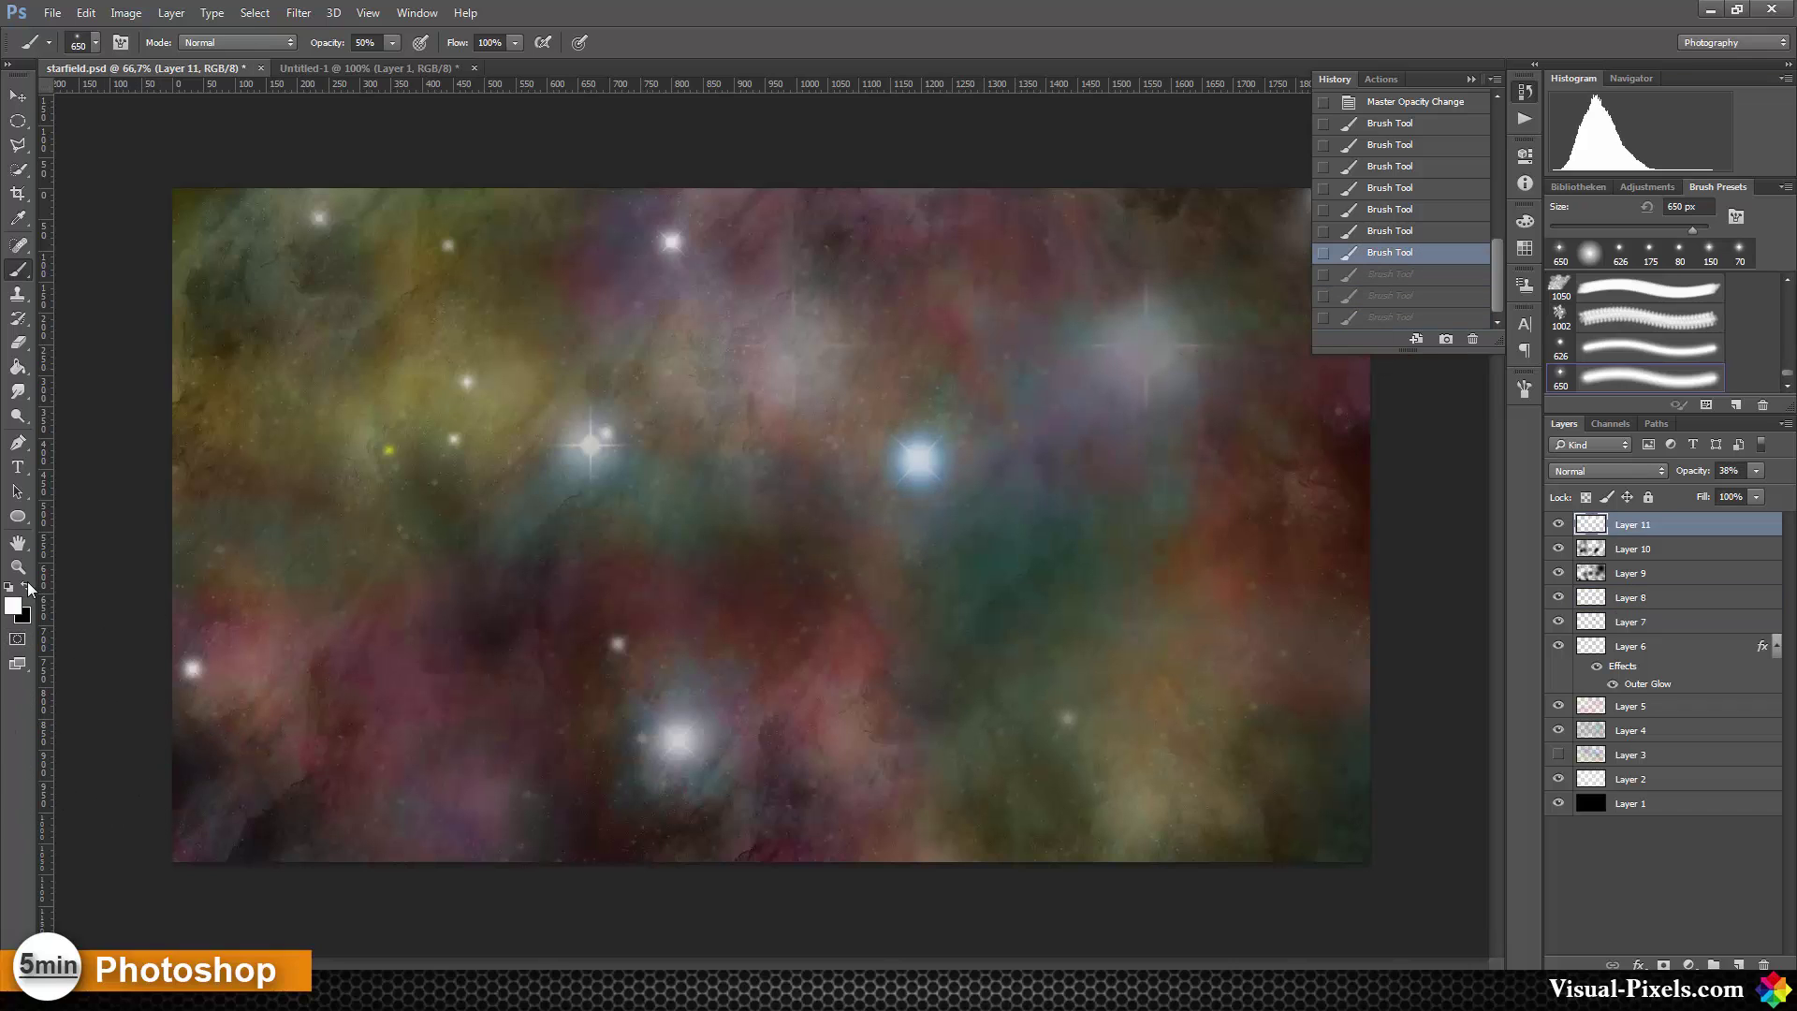
{"action": "left_click", "coordinate": [1111, 604]}
{"action": "left_click", "coordinate": [1111, 604]}
{"action": "key", "text": "ctrl+z"}
{"action": "key", "text": "ctrl+z"}
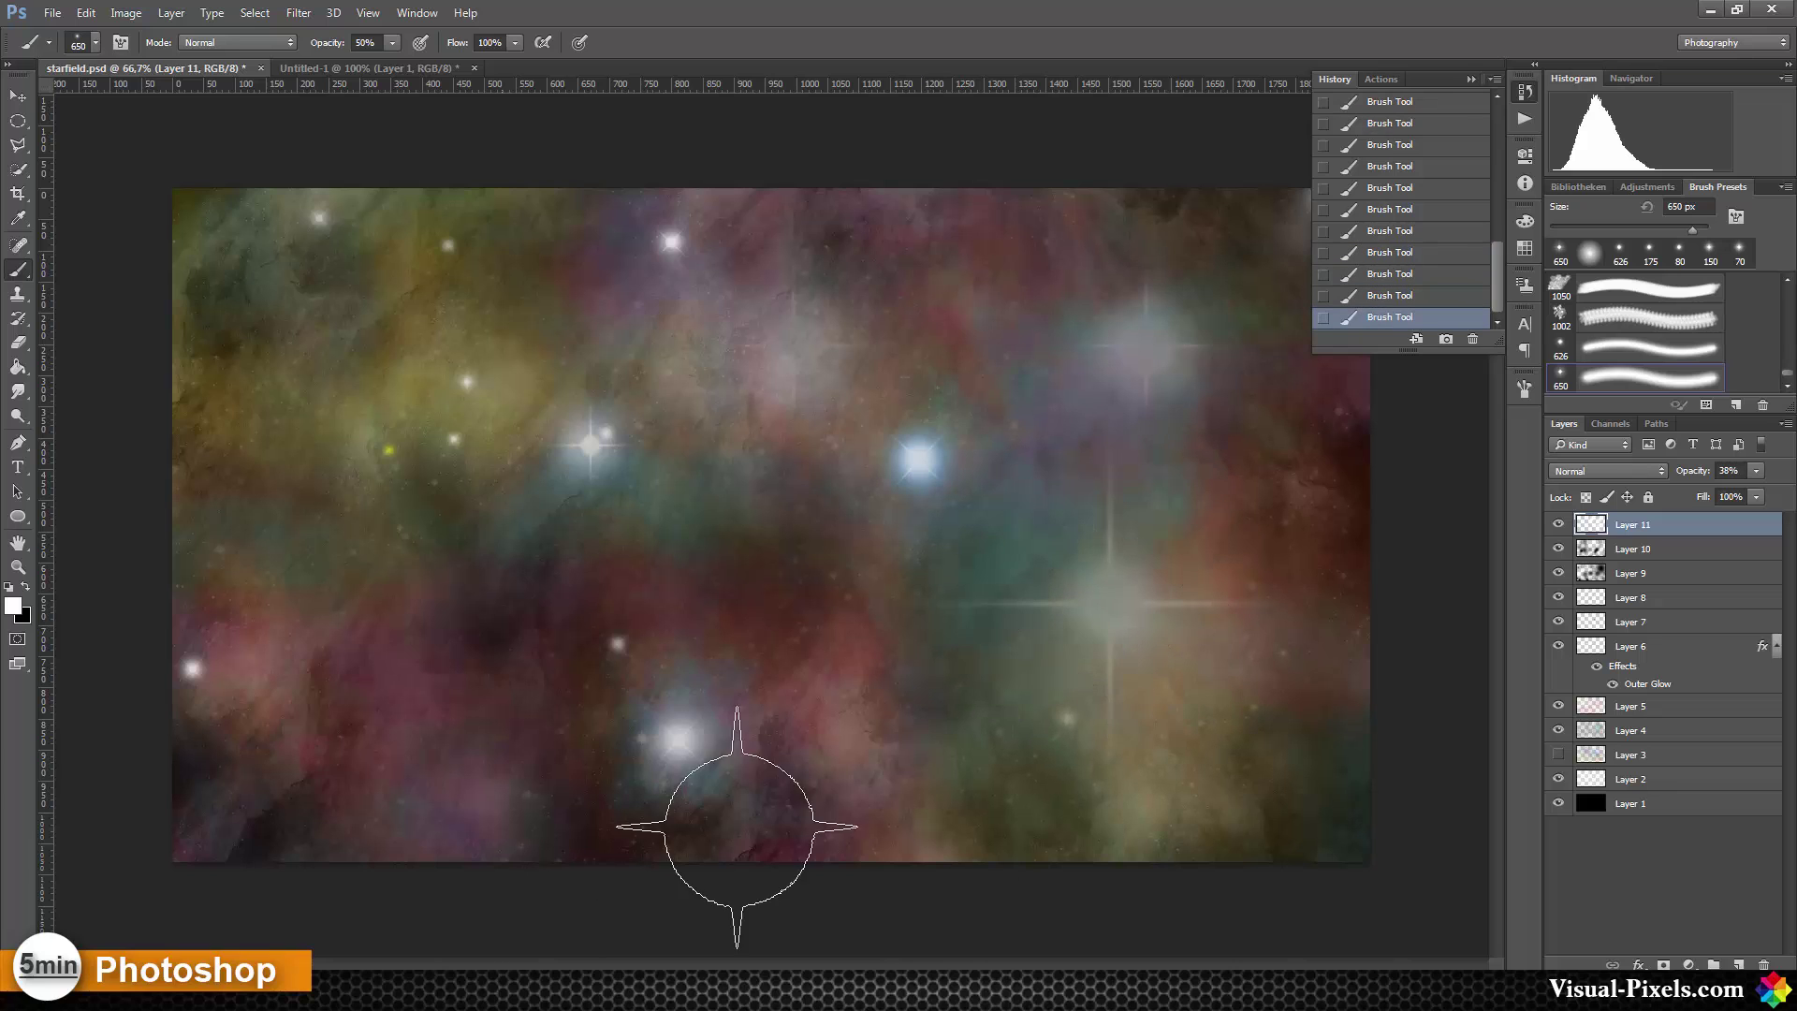